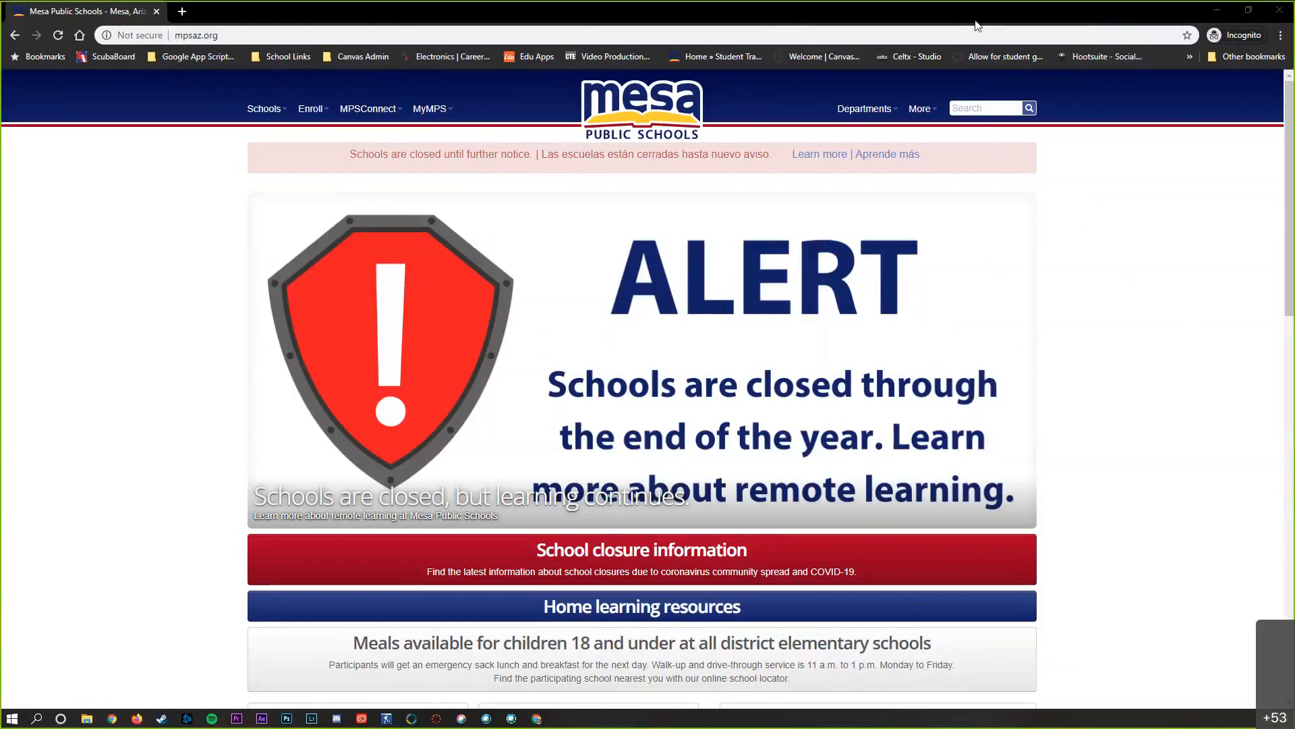
Open Canvas from the district website's Academic Resources and sign in with the saved organizational e-mail and account password
scroll(873, 438, "down", 20)
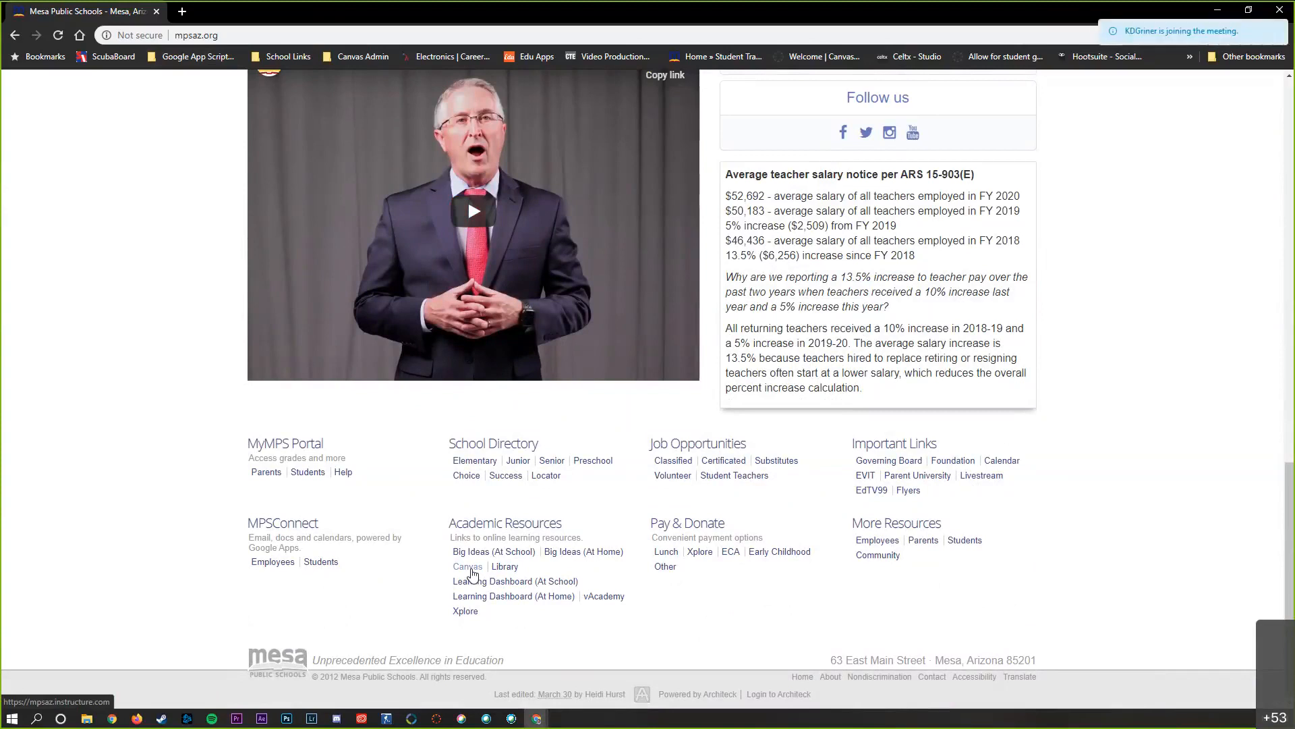
left_click(467, 567)
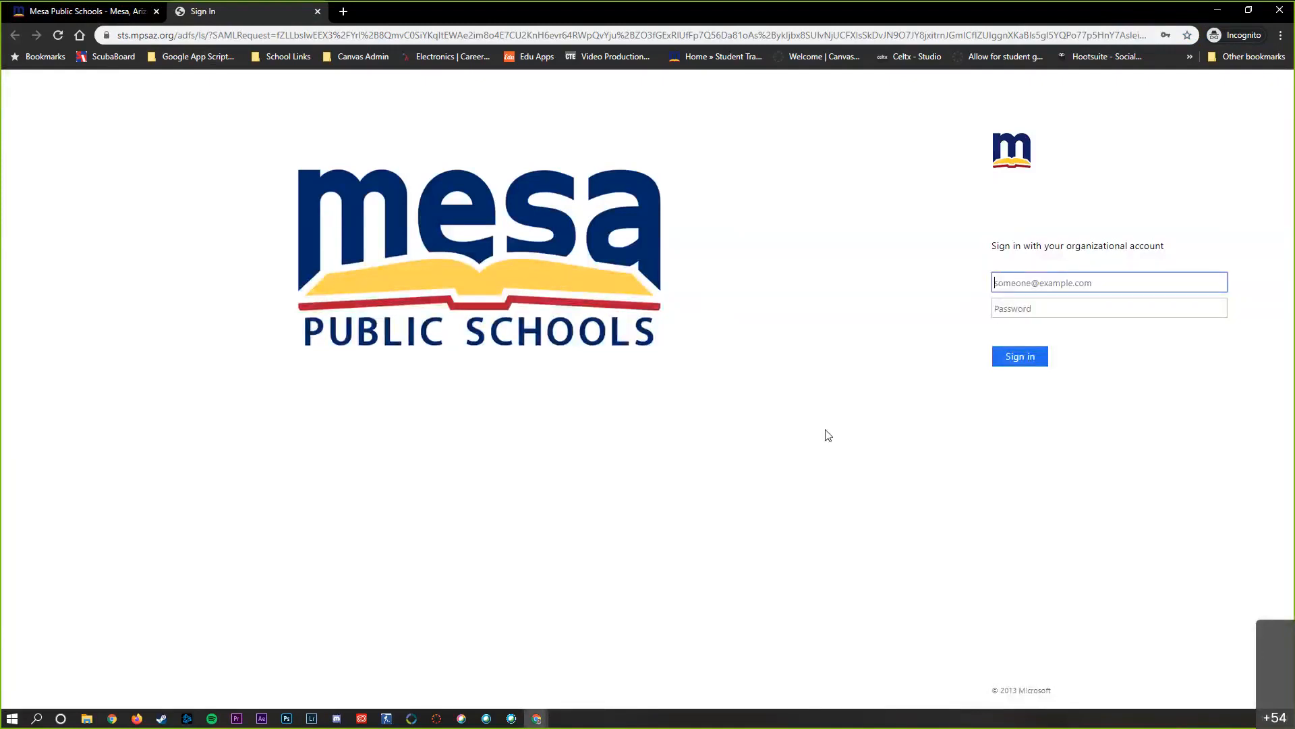
type("bm")
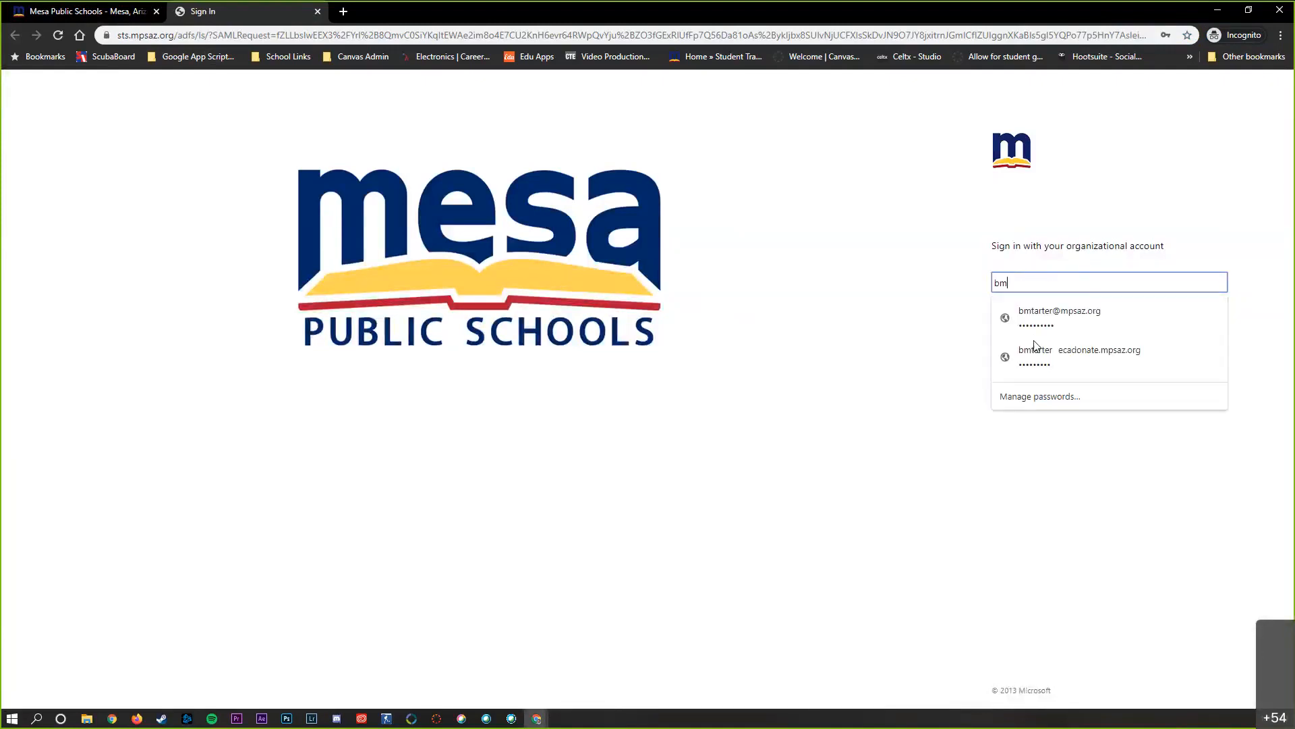
type("tar")
key("Down")
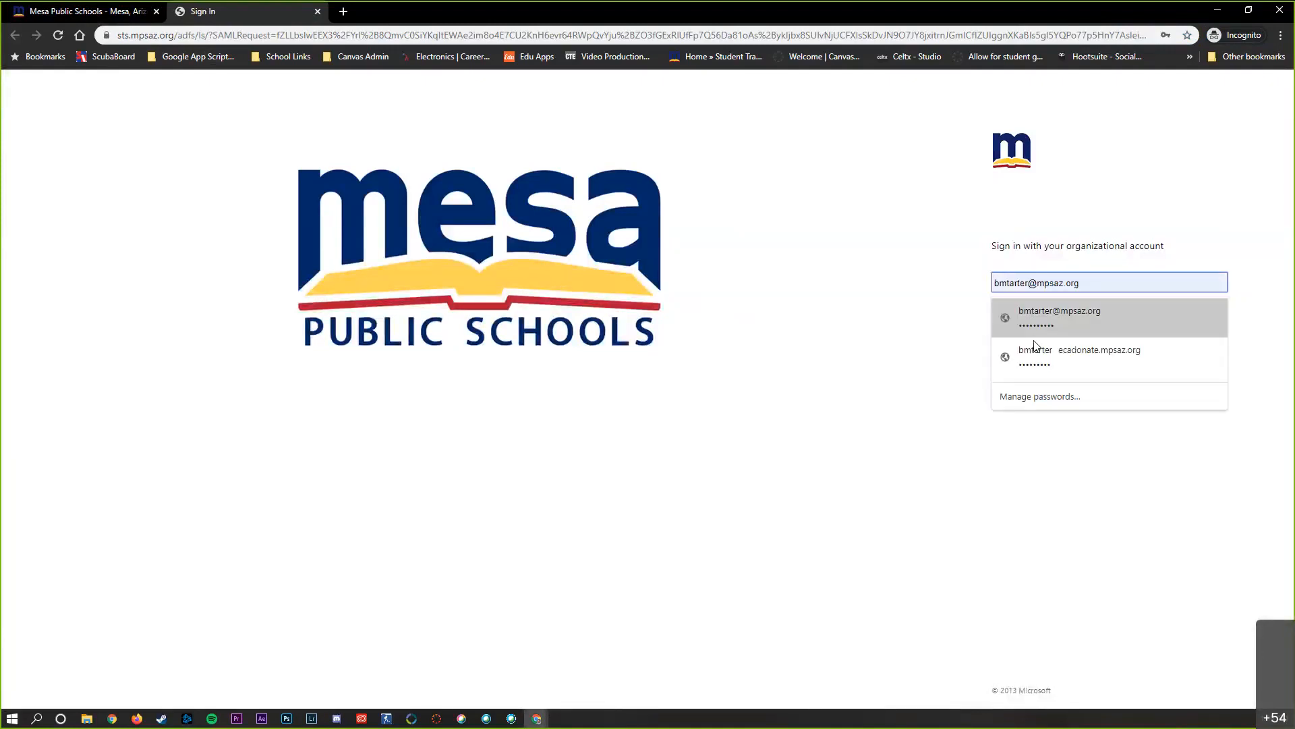
key("Return")
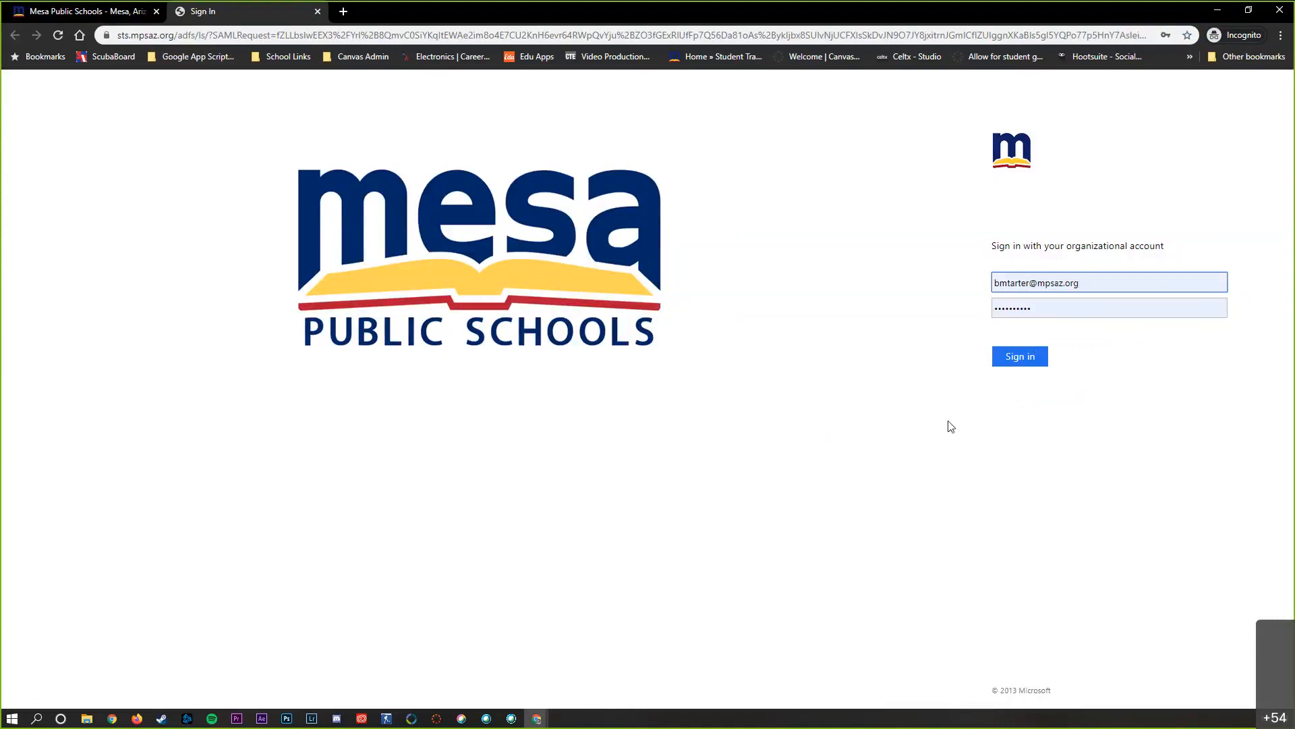
left_click(1025, 364)
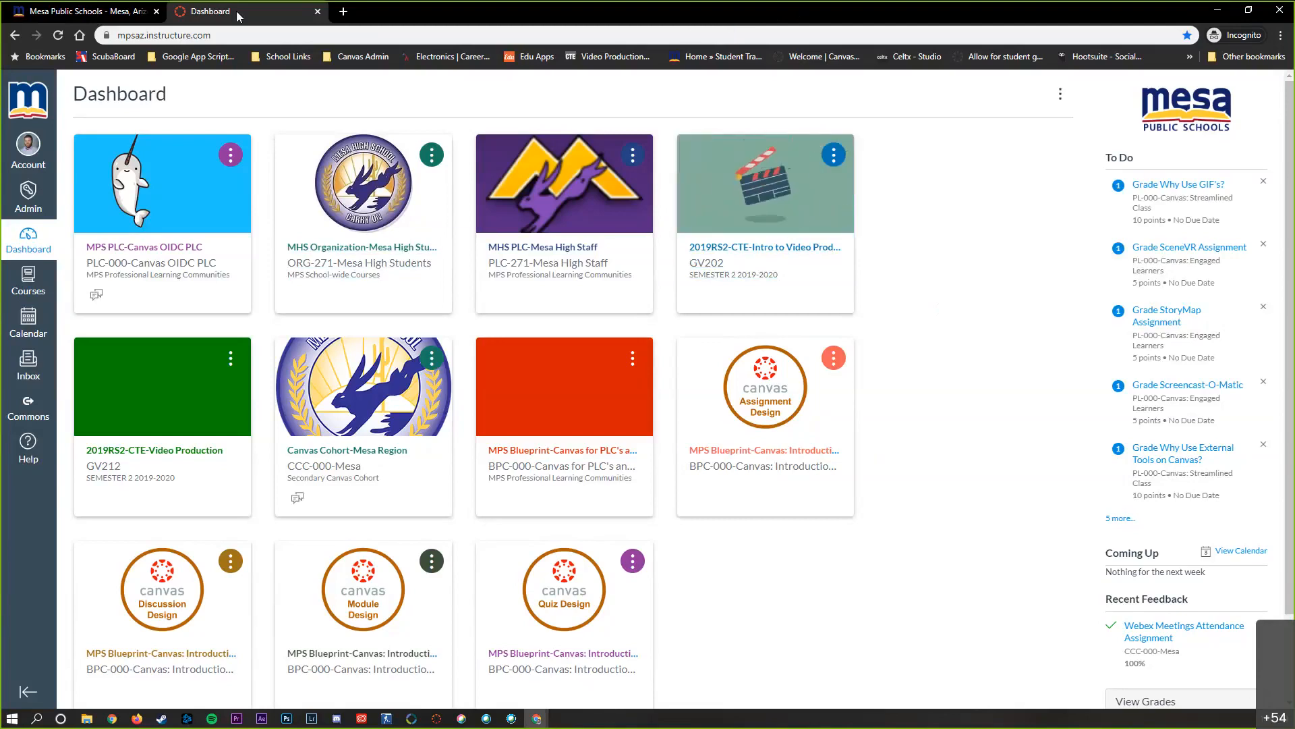
left_click(137, 17)
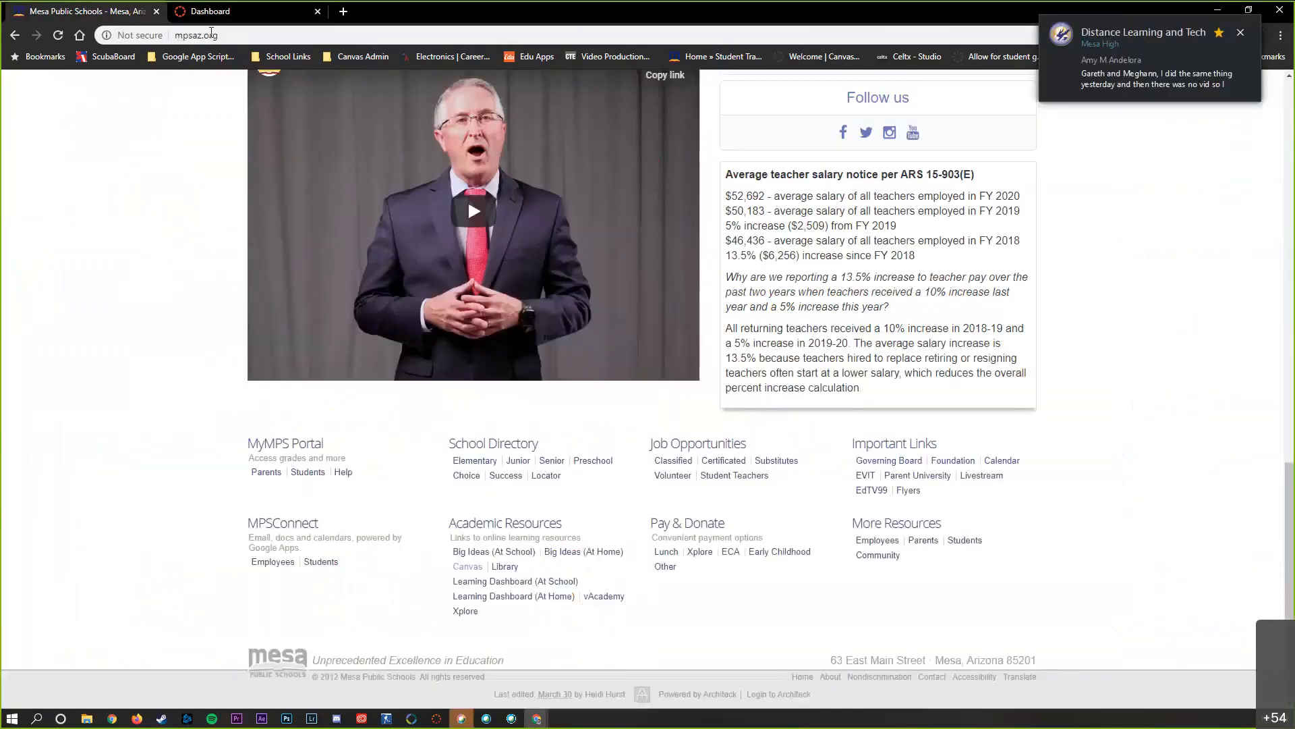
key("ctrl+Tab")
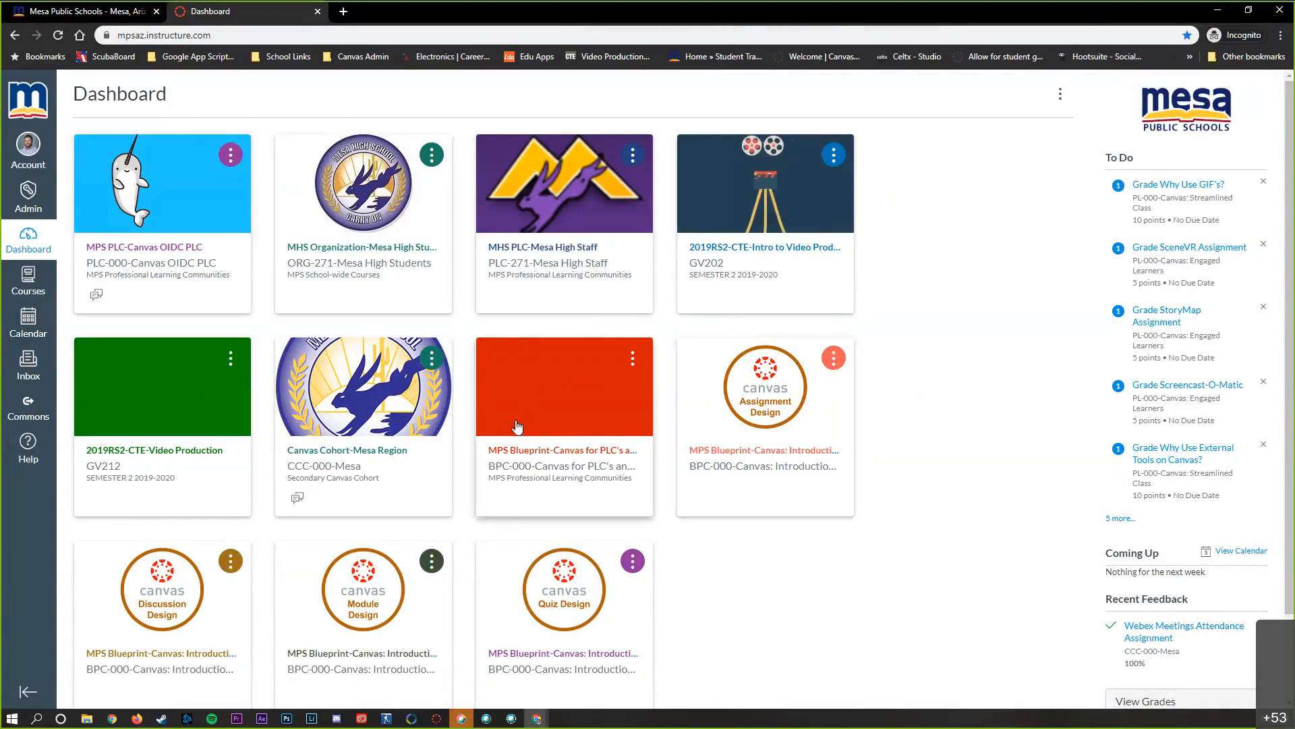
In the full course list, star the 2019-20 Digital Citizenship GV221 course and unstar both 2019RS2-CTE courses and both Canvas Cohort-Mesa Region courses
left_click(28, 289)
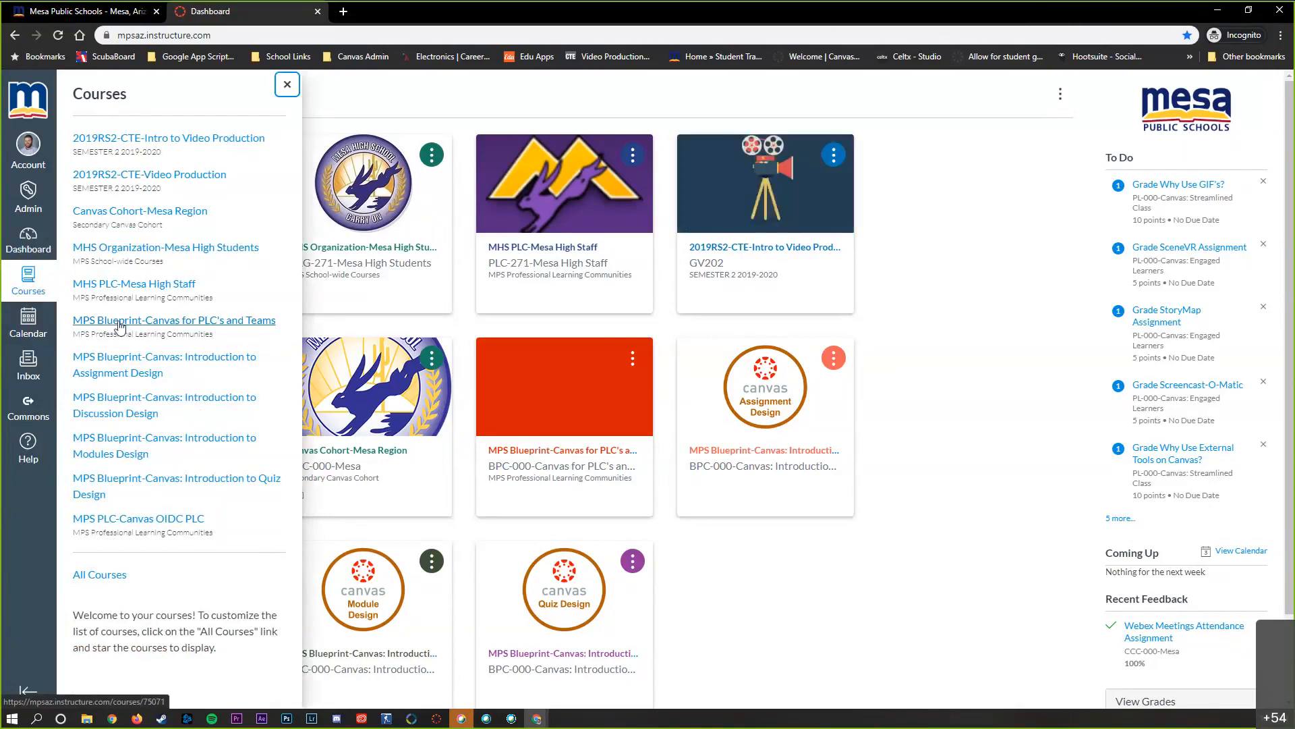
left_click(105, 581)
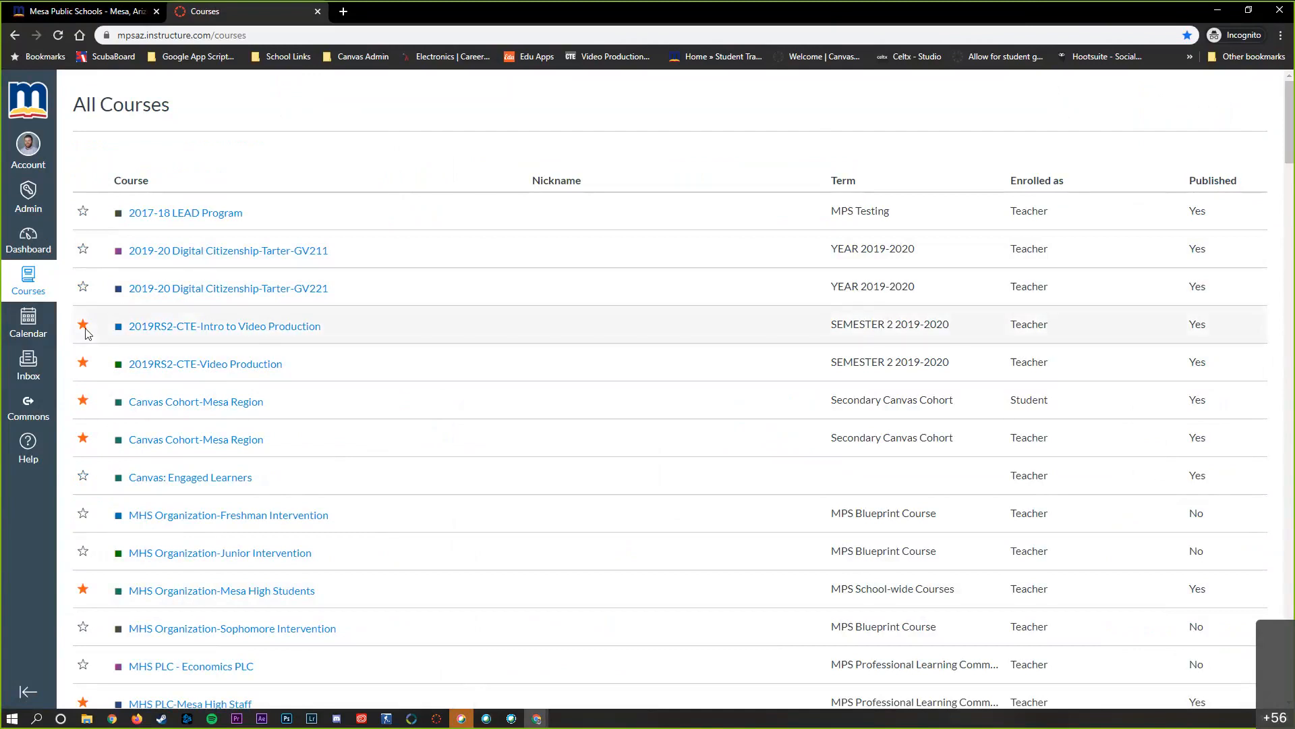
left_click(83, 288)
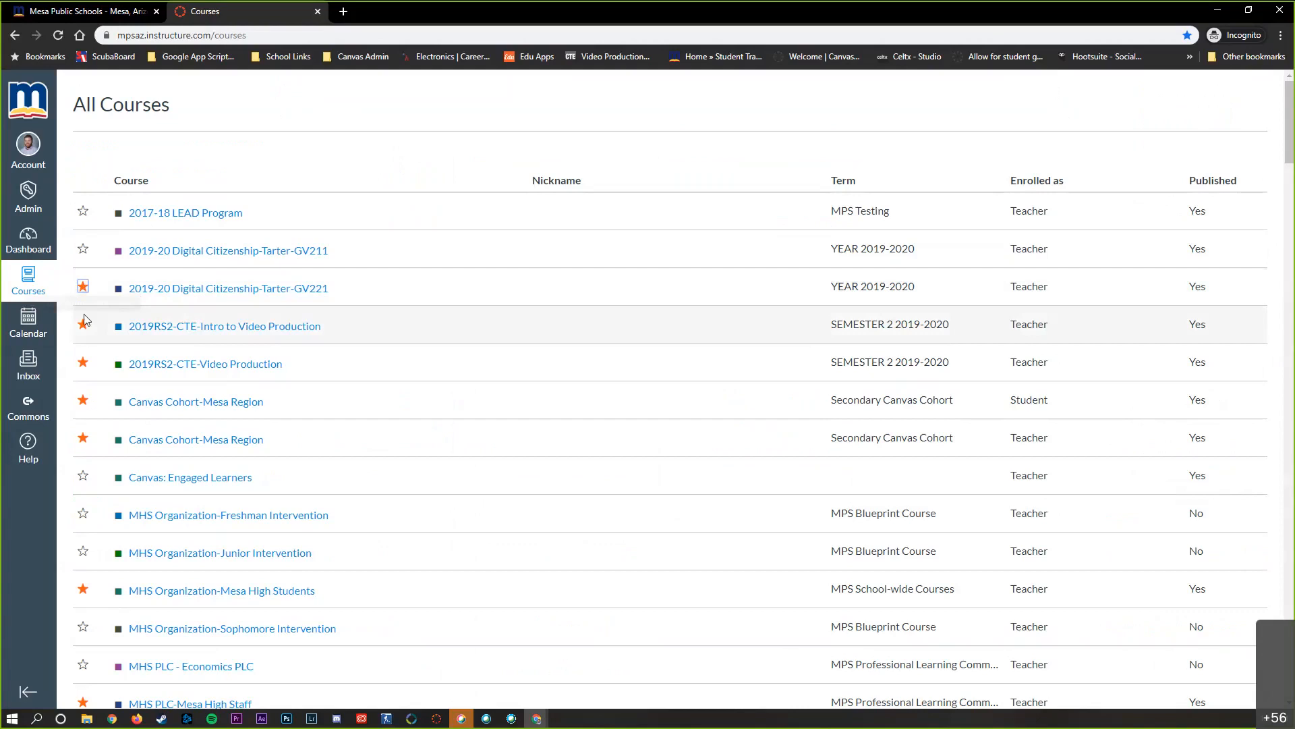
left_click(83, 362)
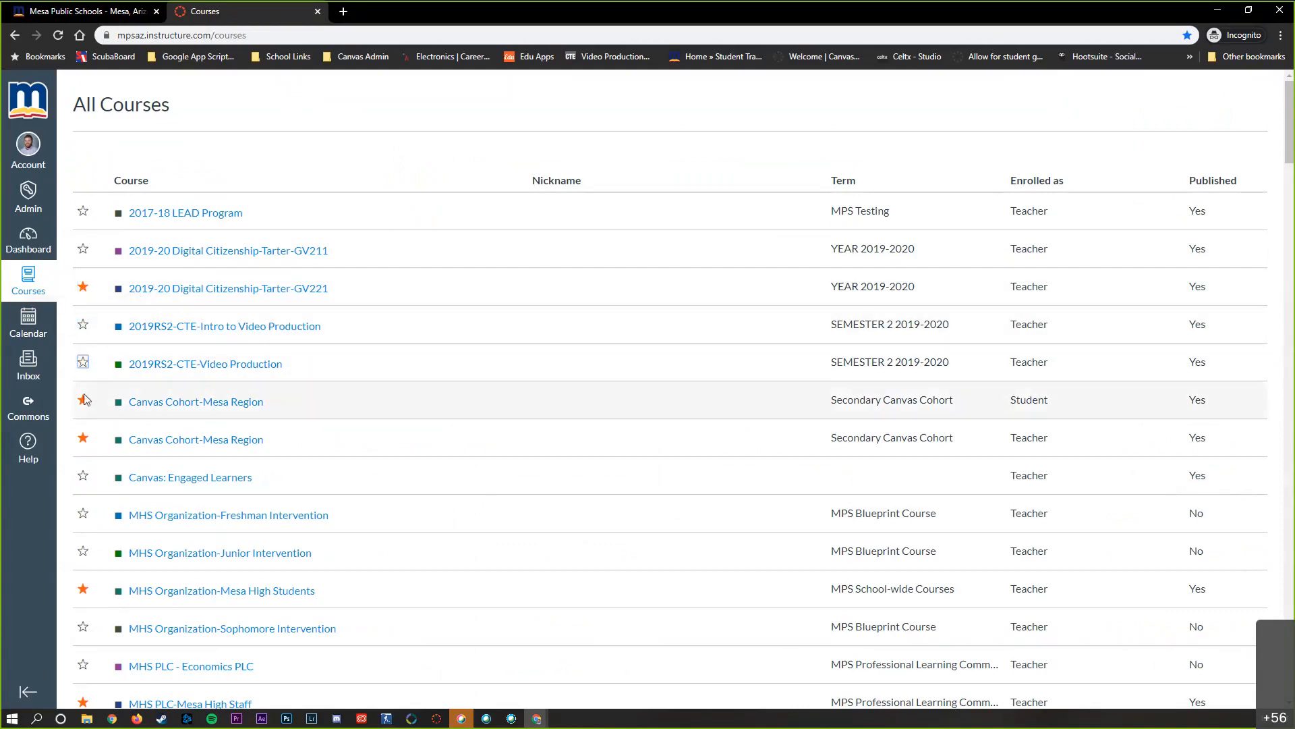
left_click(83, 438)
Unstar the MHS PLC-Mesa High Staff courses and the four MPS Blueprint-Canvas Introduction courses, and return to the Dashboard
scroll(94, 500, "down", 3)
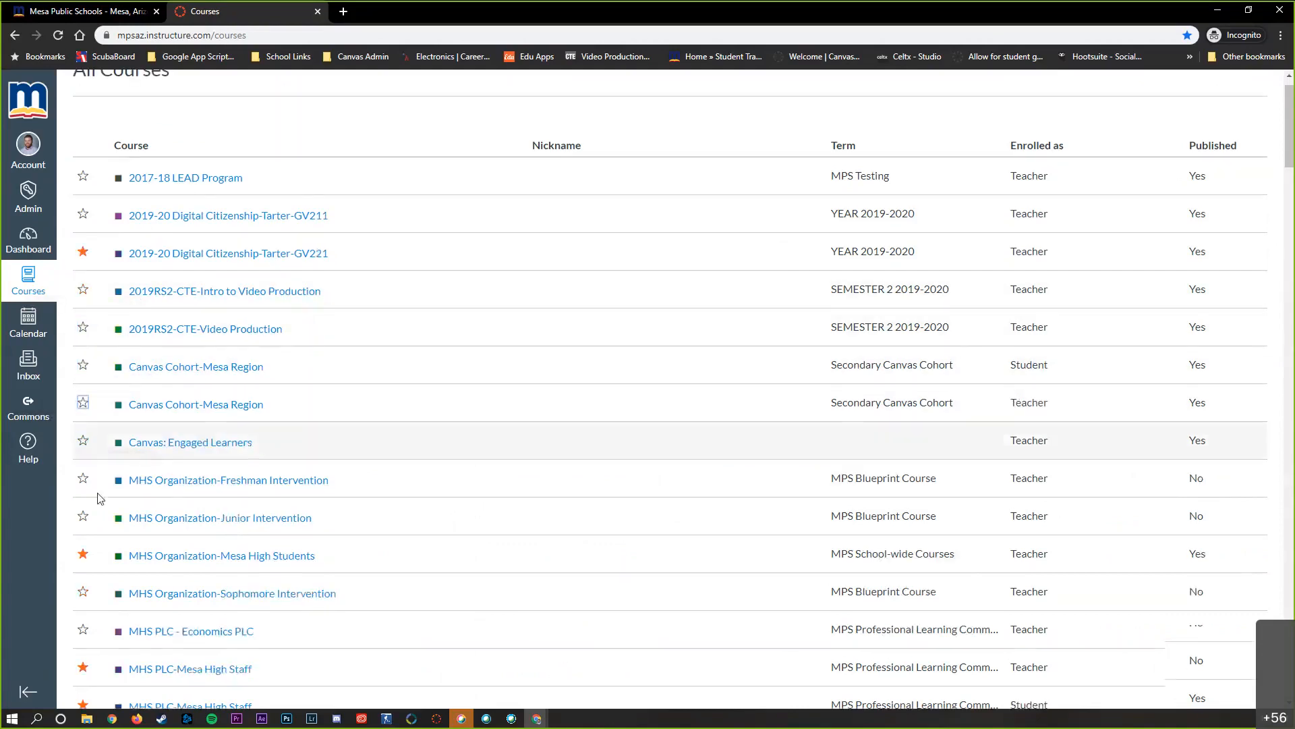
left_click(83, 501)
scroll(87, 516, "down", 4)
left_click(83, 495)
left_click(83, 533)
left_click(83, 570)
left_click(83, 608)
scroll(92, 365, "down", 5)
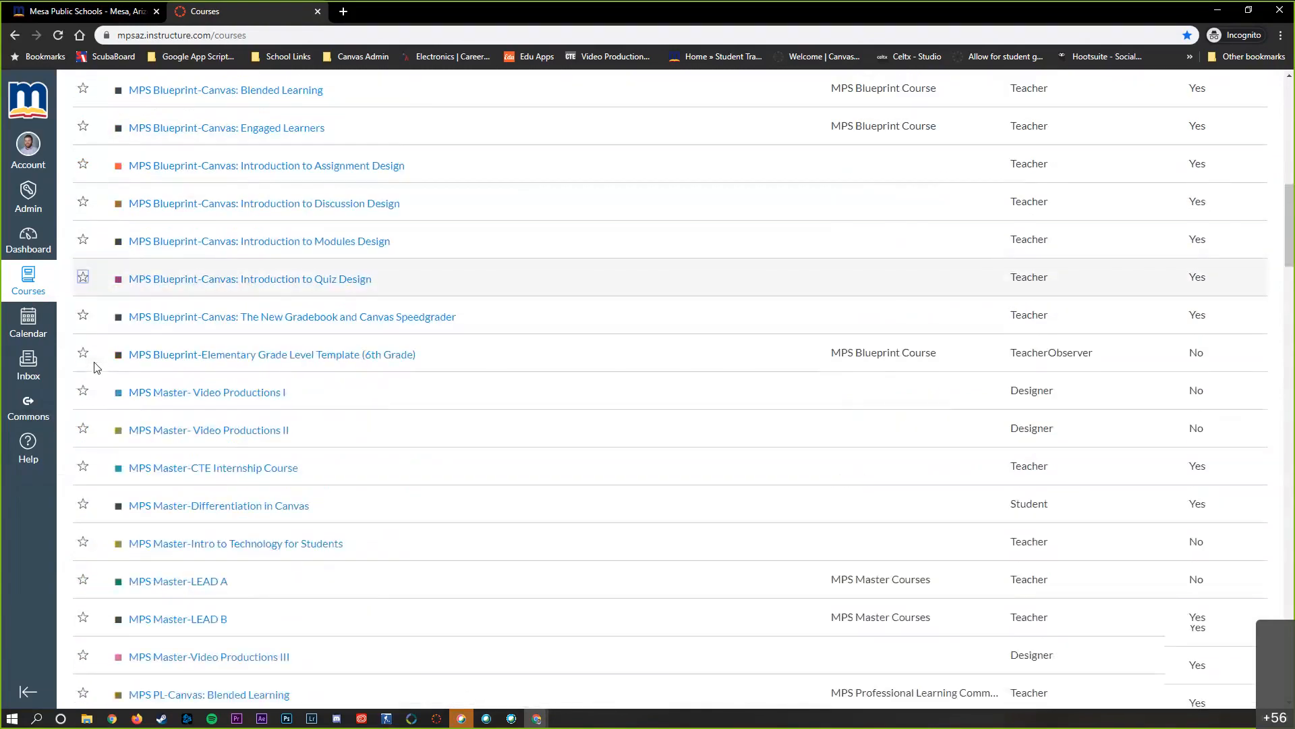
scroll(93, 324, "up", 6)
left_click(28, 241)
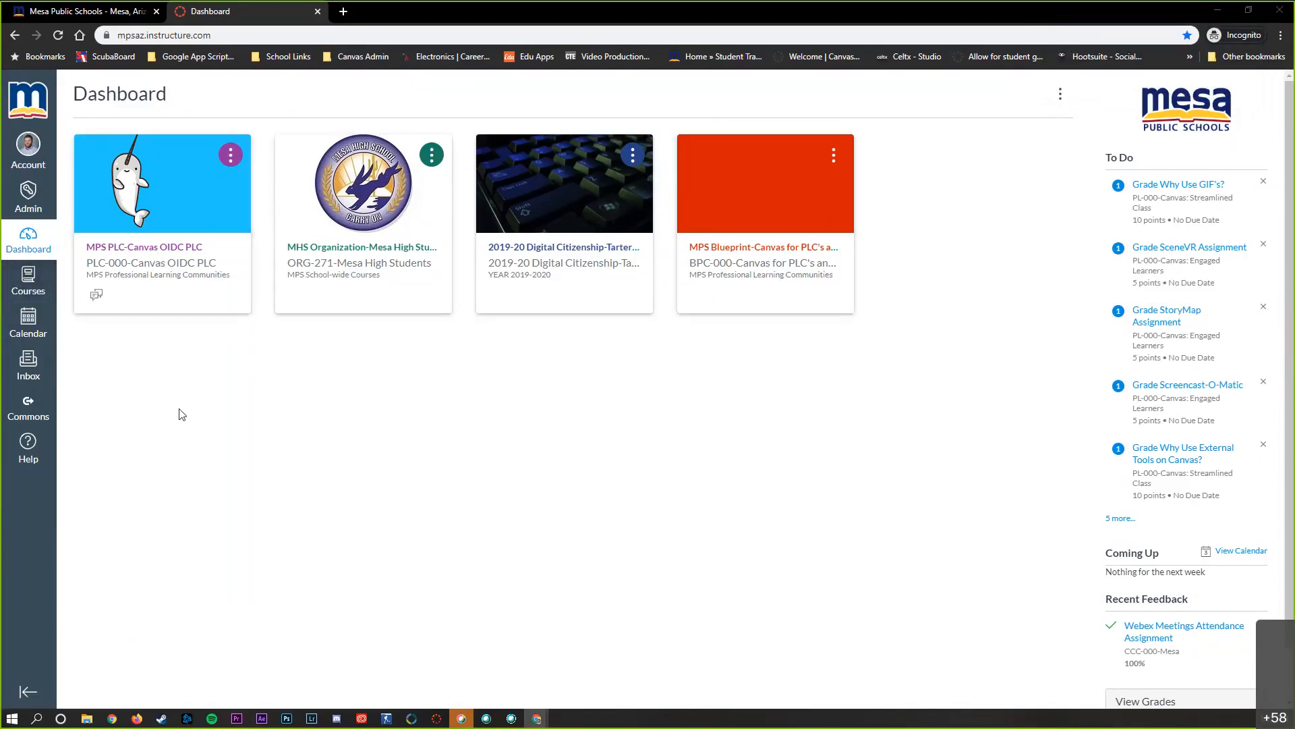
Open the Sandbox5 course from the full course list
left_click(30, 282)
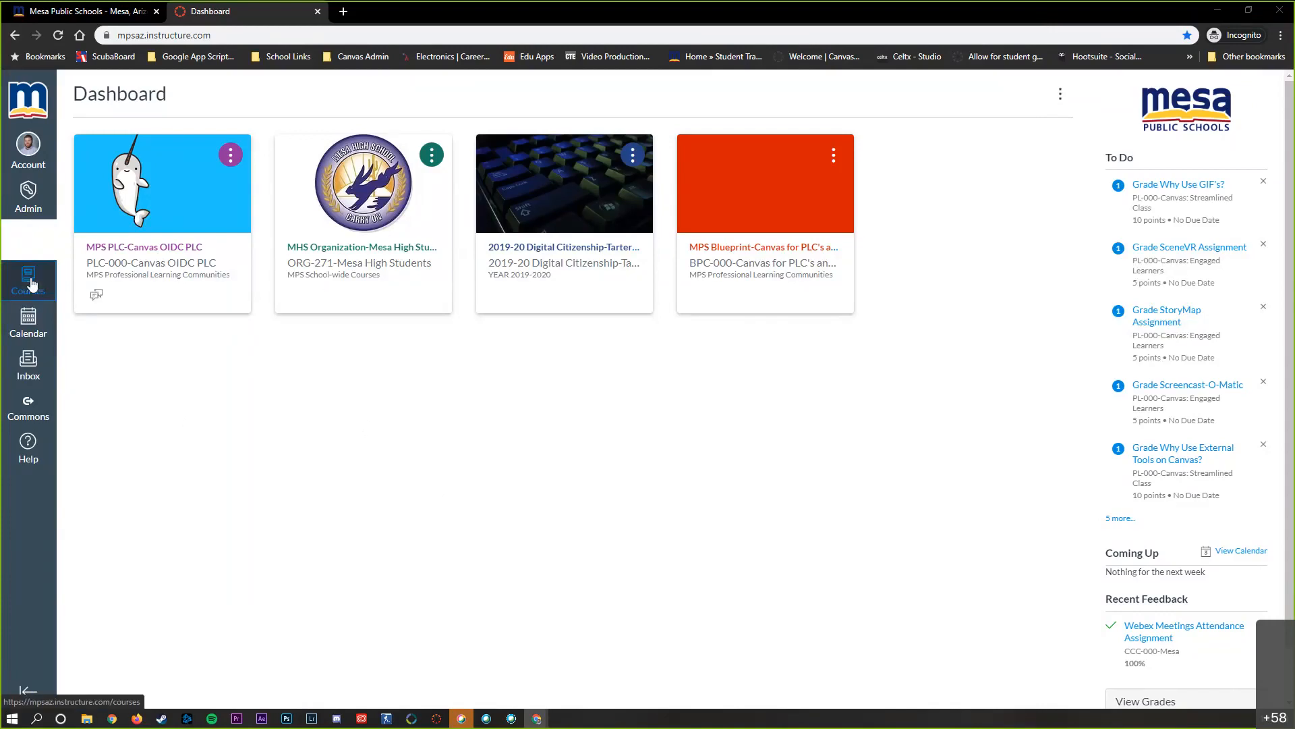
left_click(104, 304)
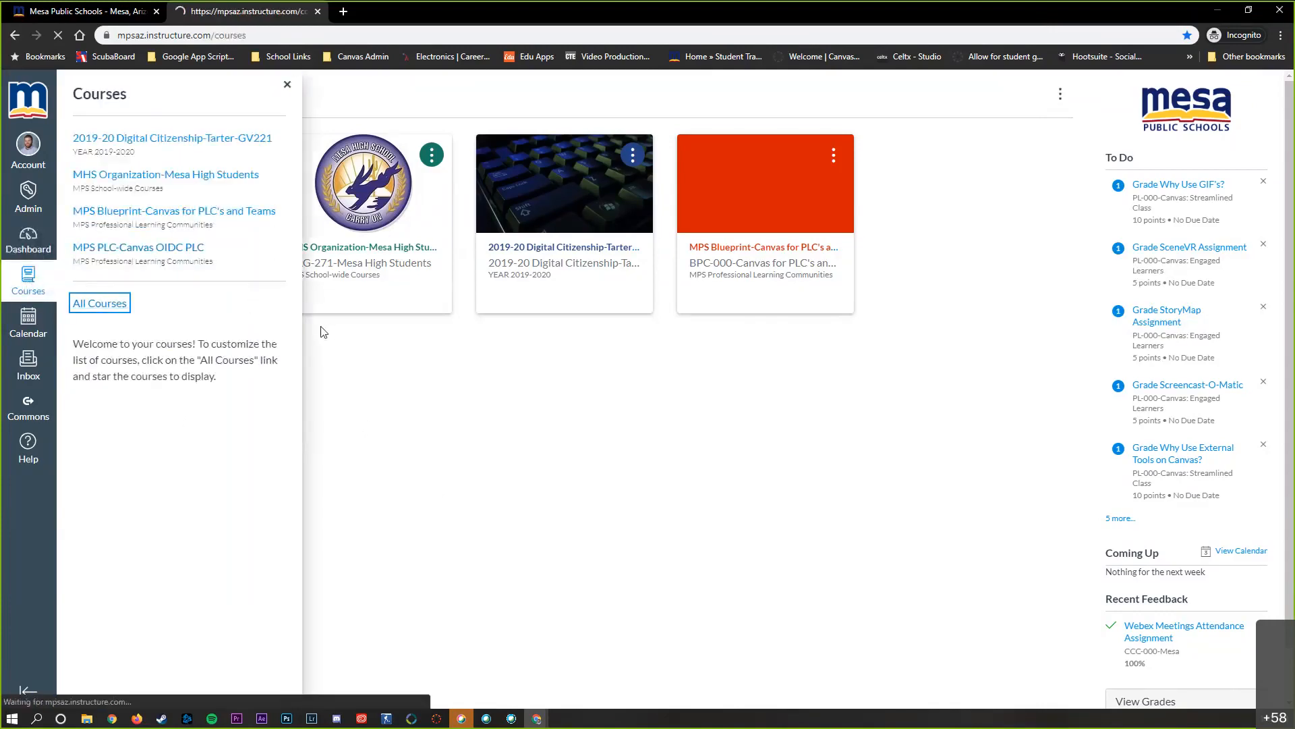
scroll(393, 341, "down", 13)
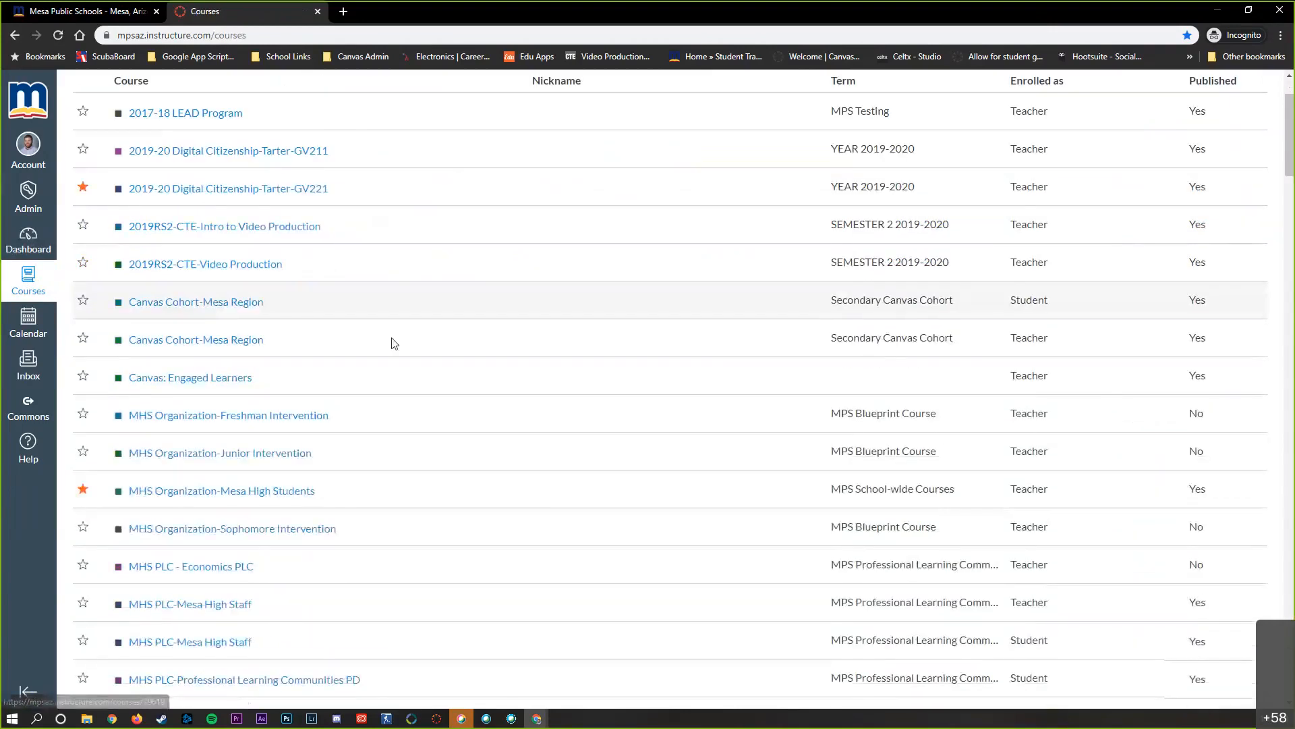
scroll(406, 345, "down", 12)
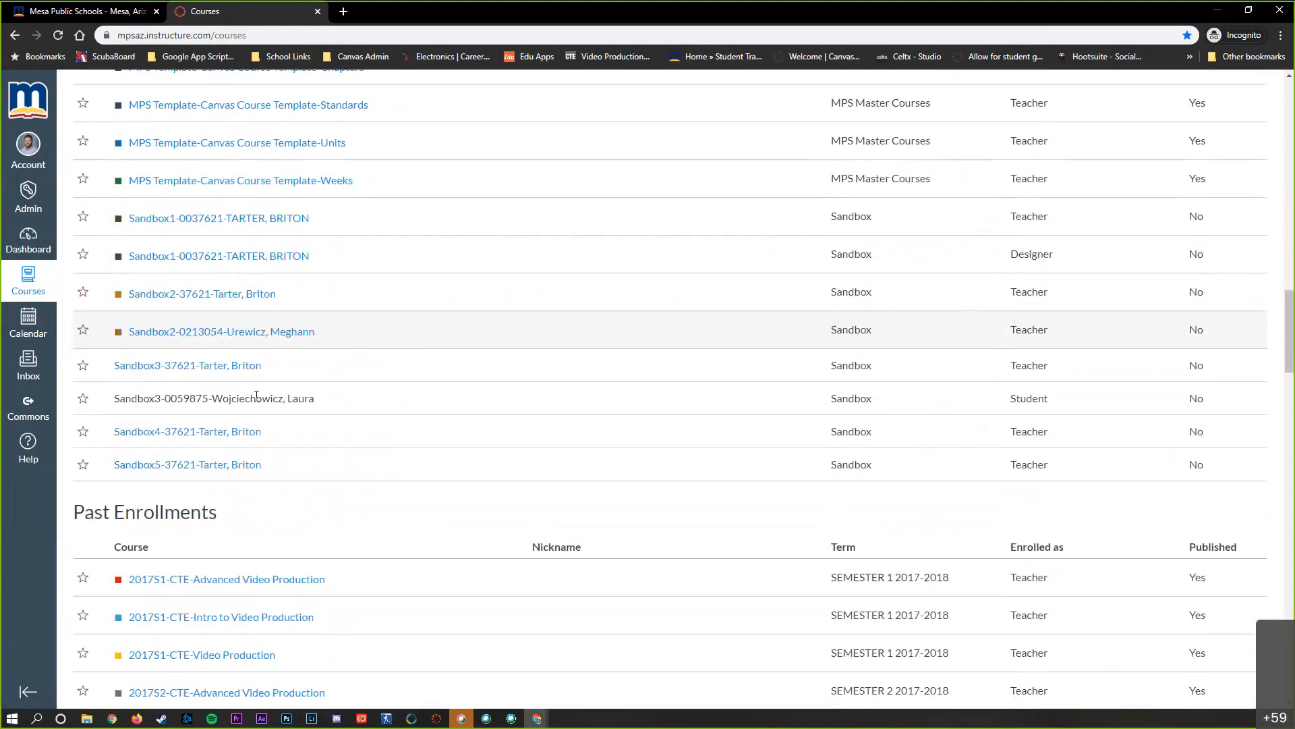
left_click(242, 465)
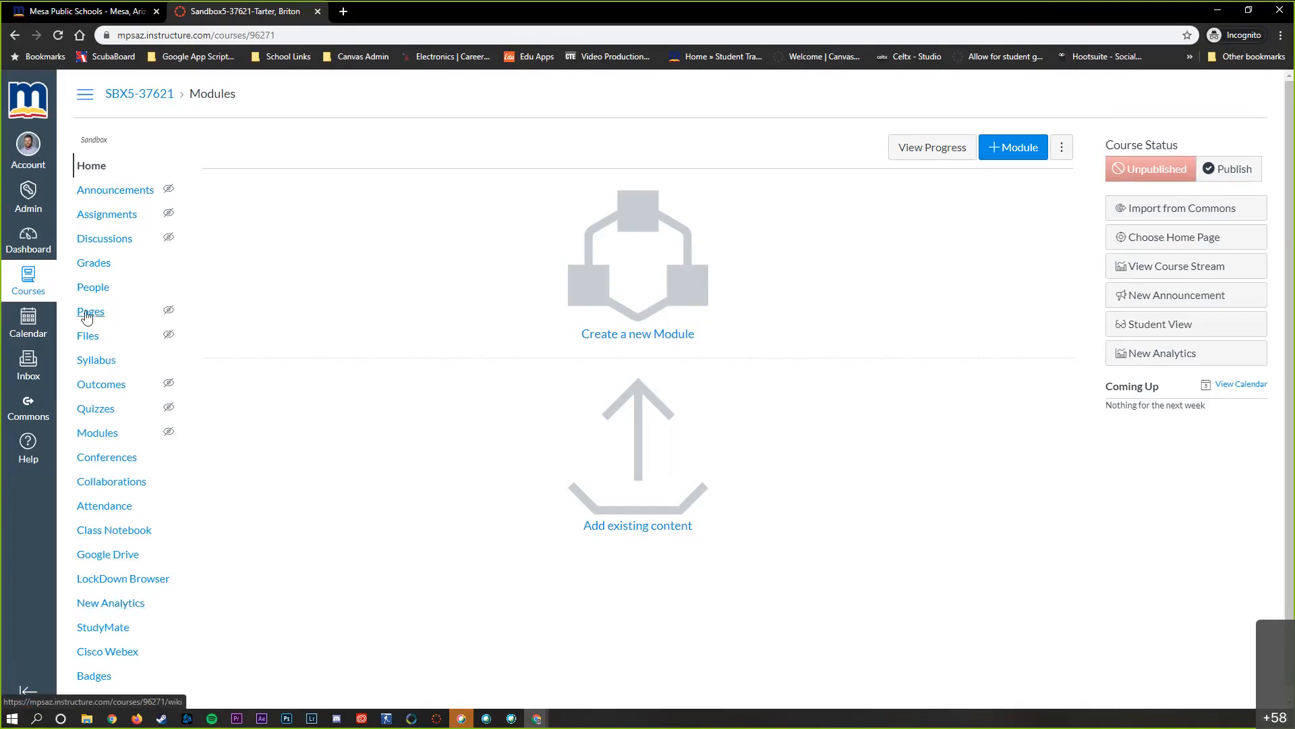
Start a new page in the sandbox course's Pages area and title it "The best page"
left_click(164, 321)
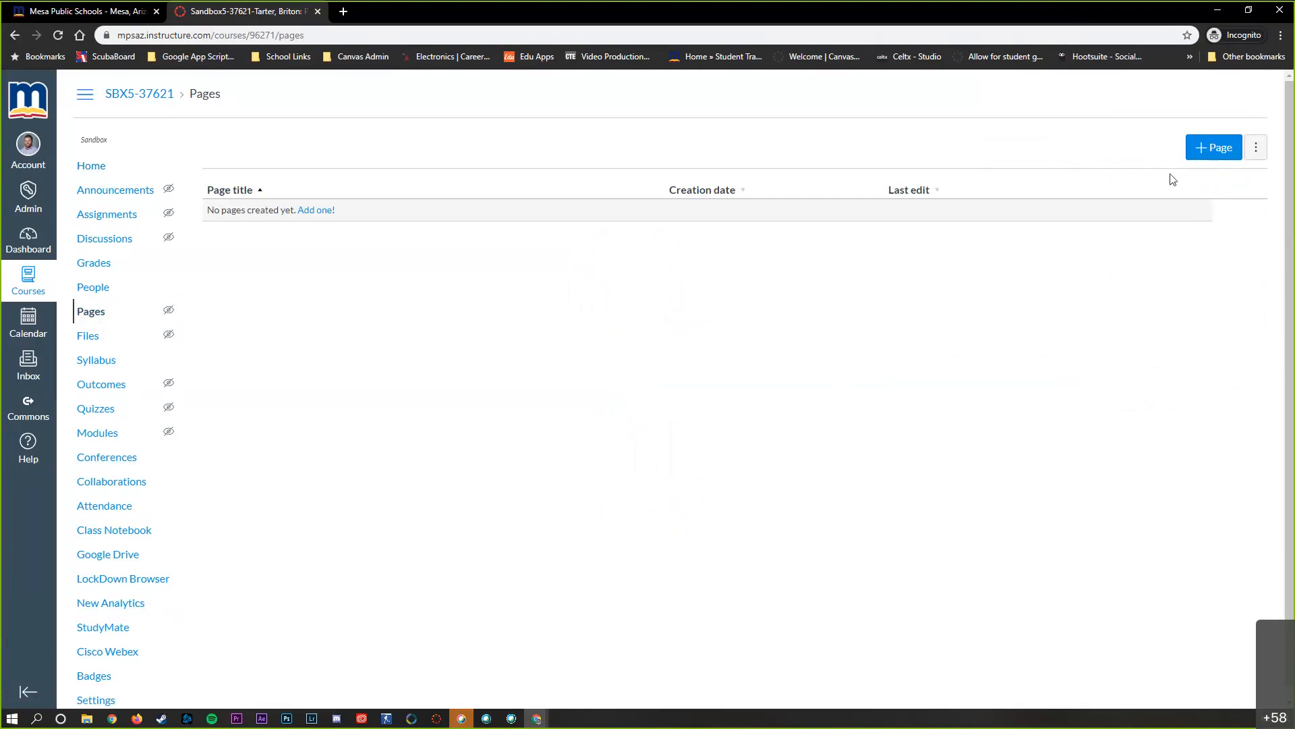
left_click(1209, 152)
left_click(365, 157)
type("The best page")
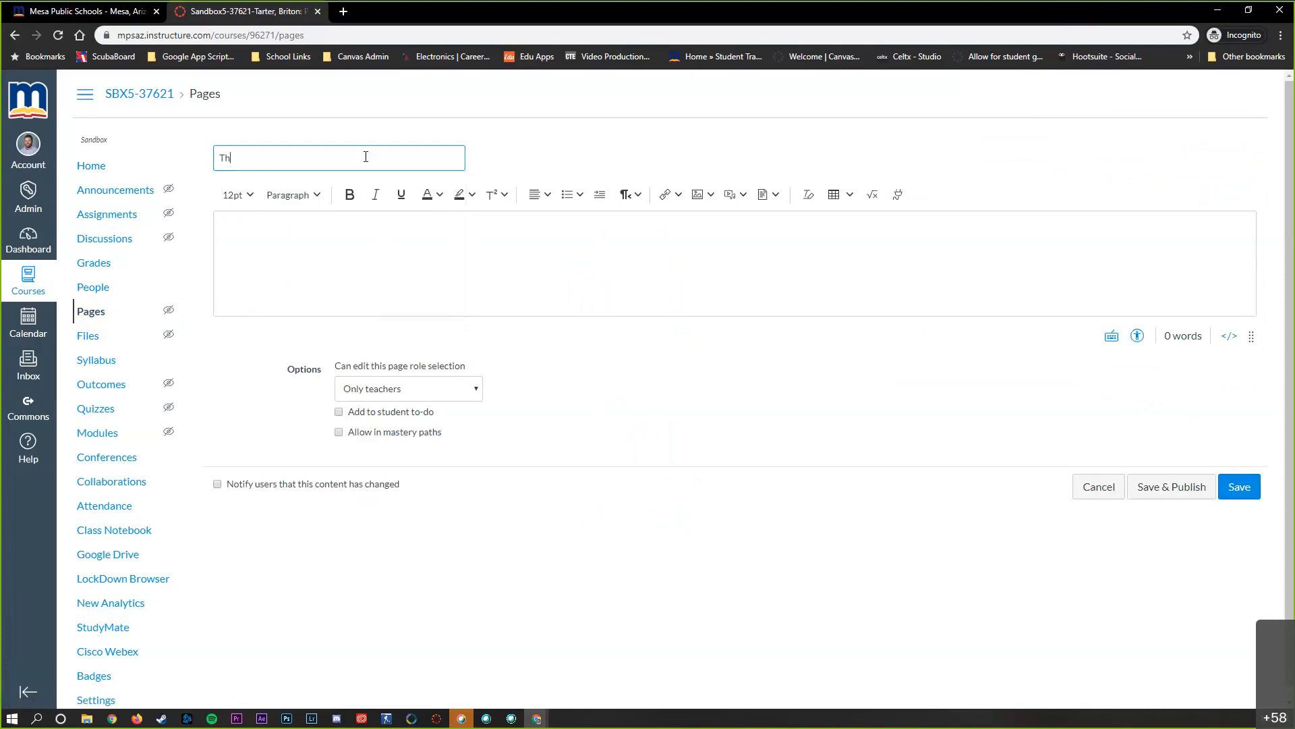
Enter "Hello" in the page body, set its font size to 18pt and center it
left_click(448, 226)
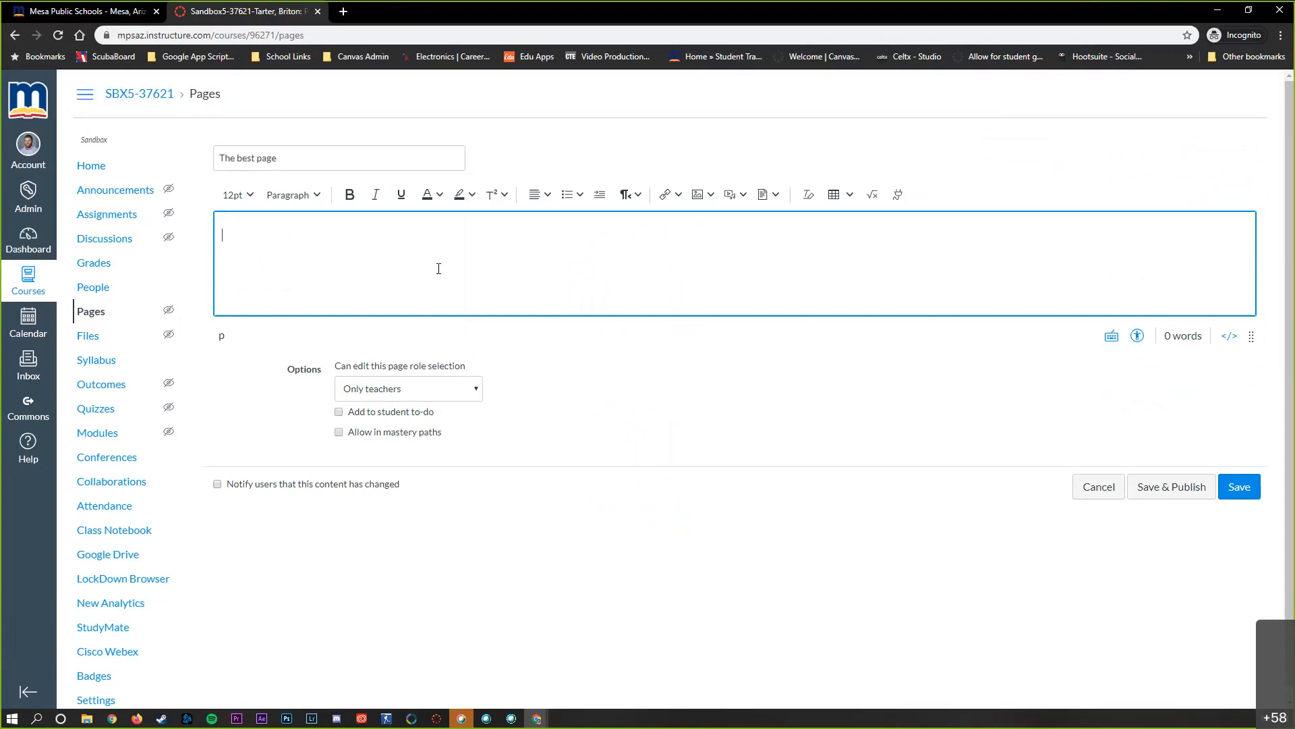
type("Hello")
double_click(234, 241)
left_click(236, 194)
left_click(251, 303)
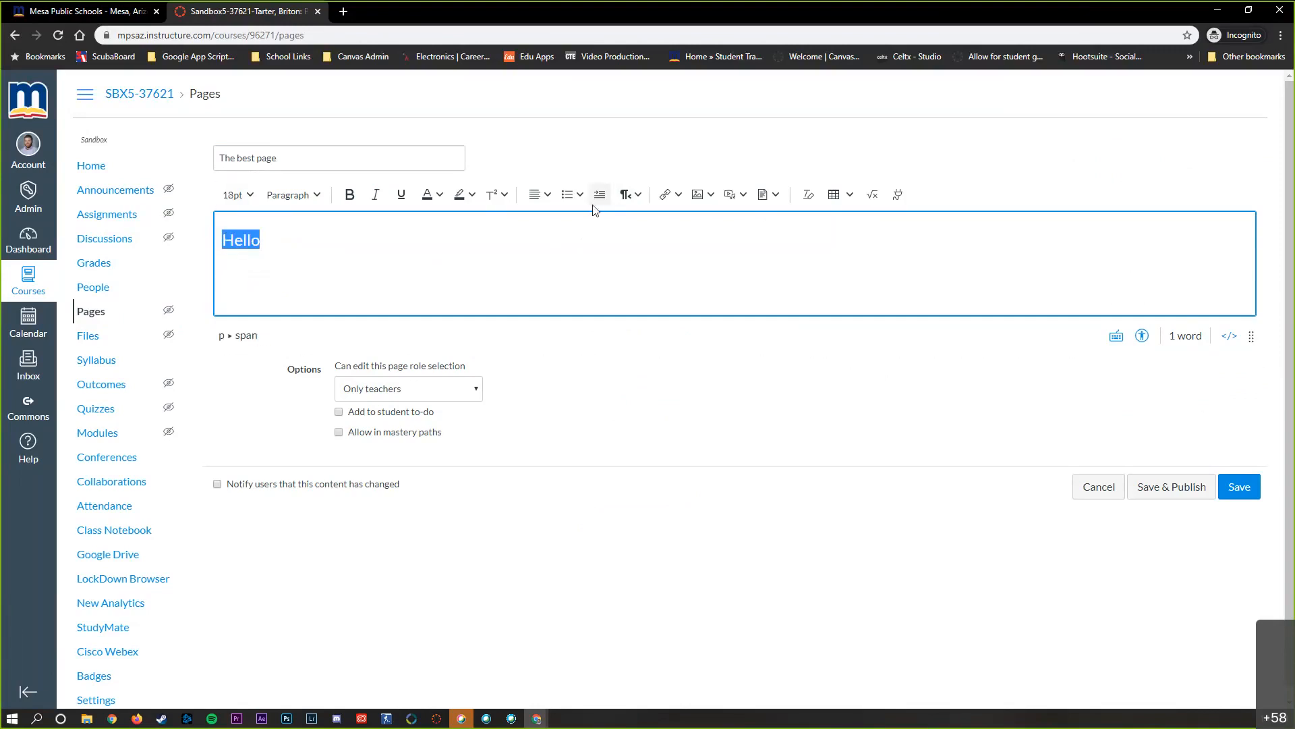
left_click(545, 195)
left_click(583, 228)
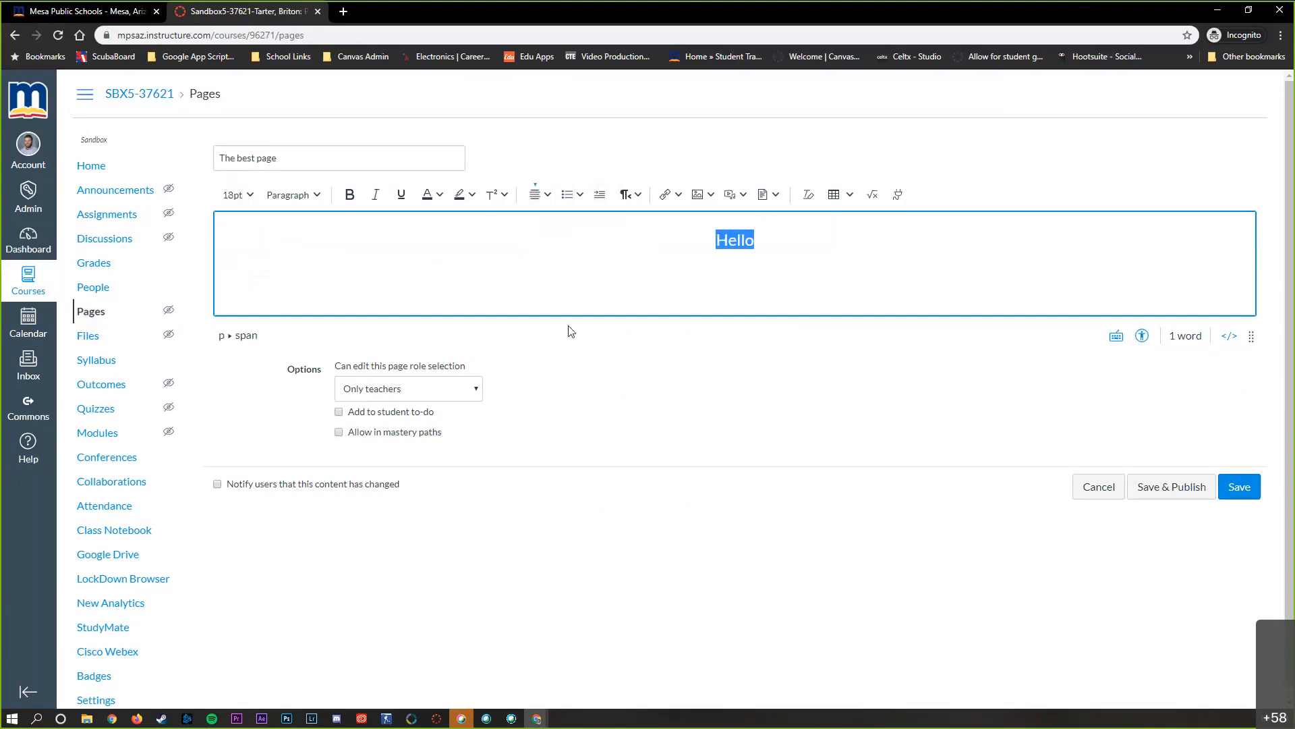
left_click(662, 280)
left_click_drag(792, 255, 616, 348)
left_click(808, 243)
Examine the editor's options for inserting links, images, media and documents, and browse the external apps available for the page
left_click(678, 196)
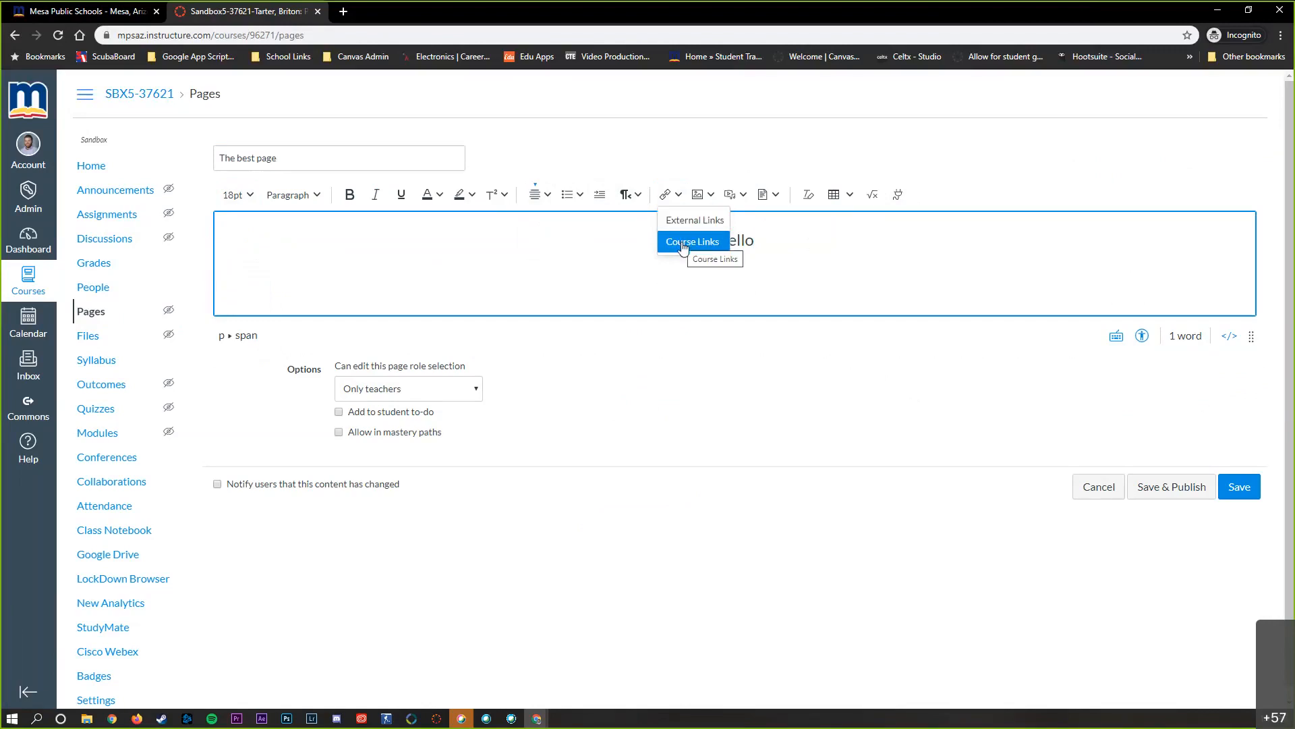
left_click(711, 196)
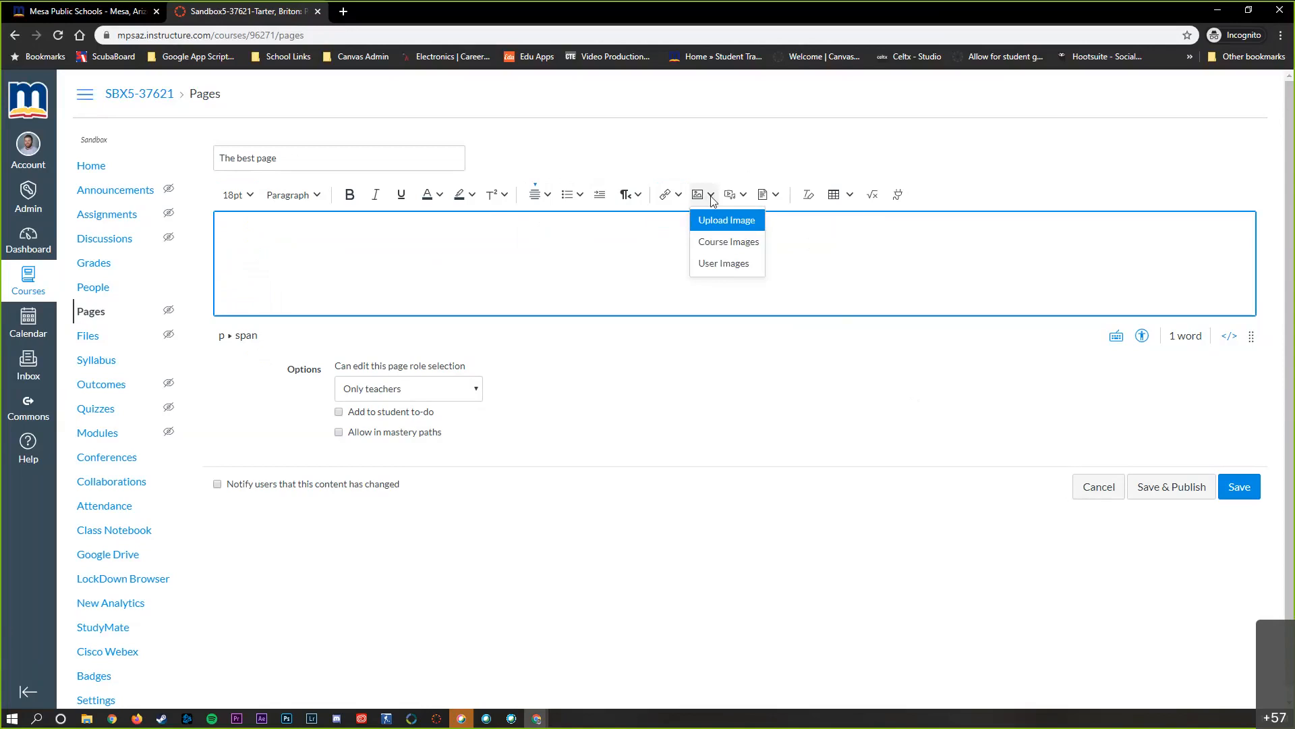
left_click(744, 197)
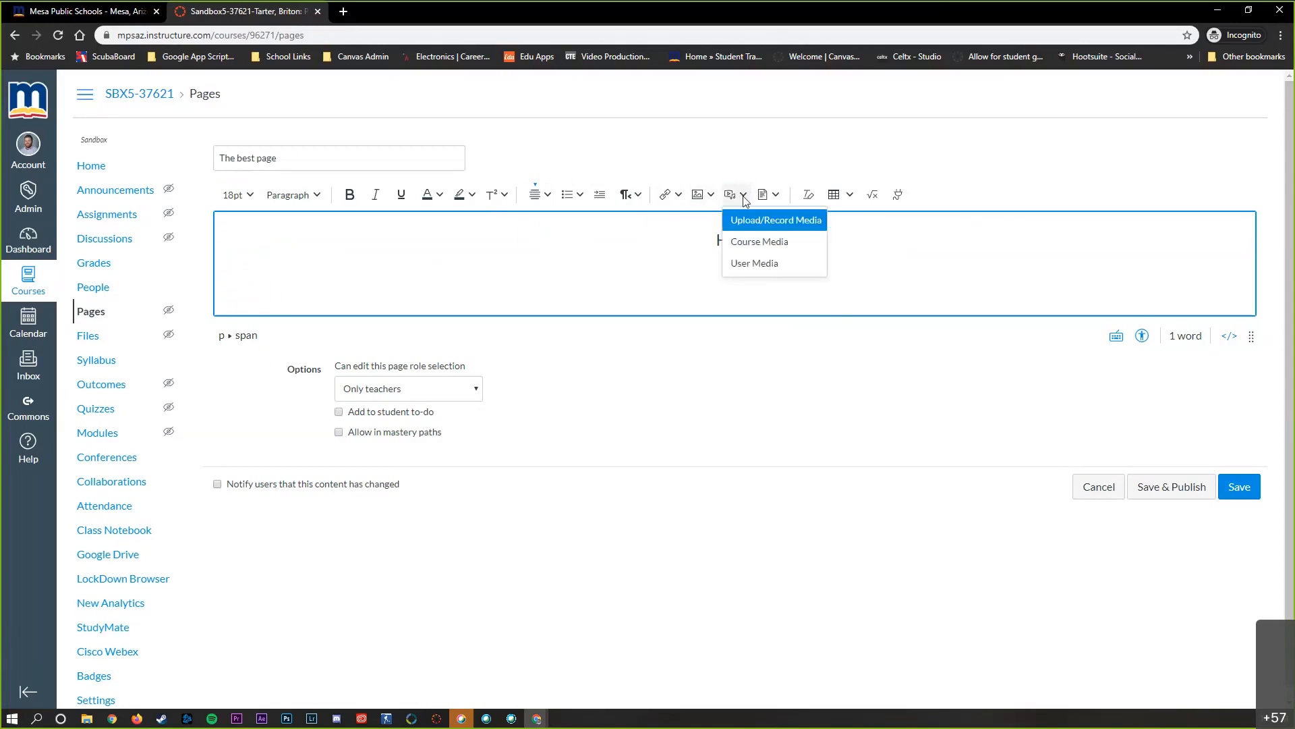
left_click(776, 197)
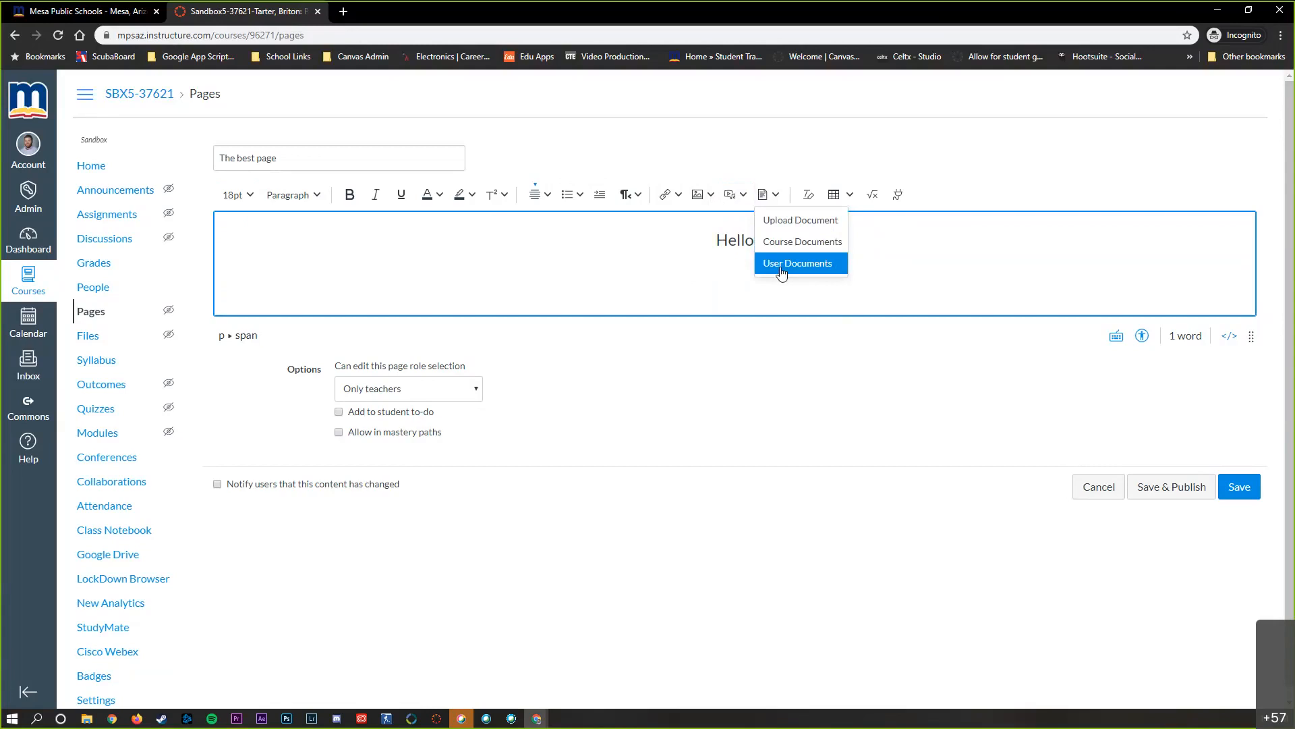
left_click(715, 270)
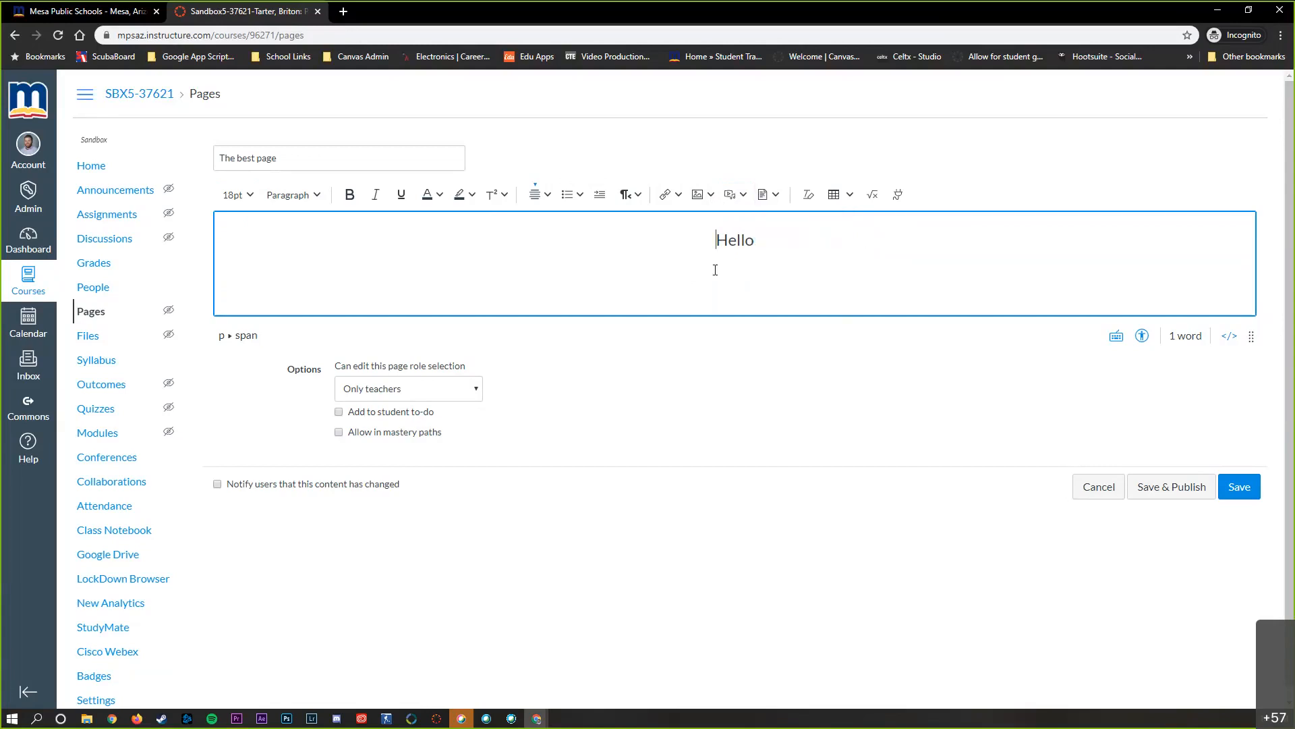
left_click(897, 196)
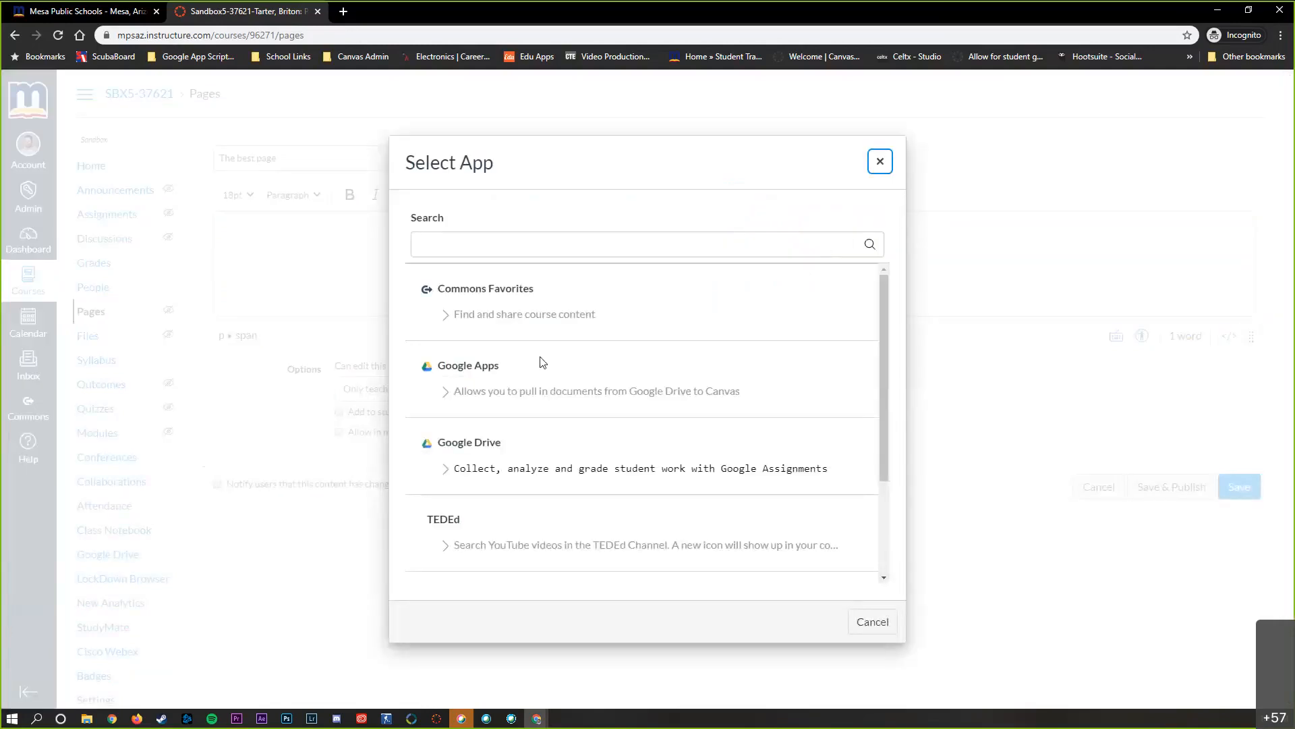
scroll(607, 473, "down", 1)
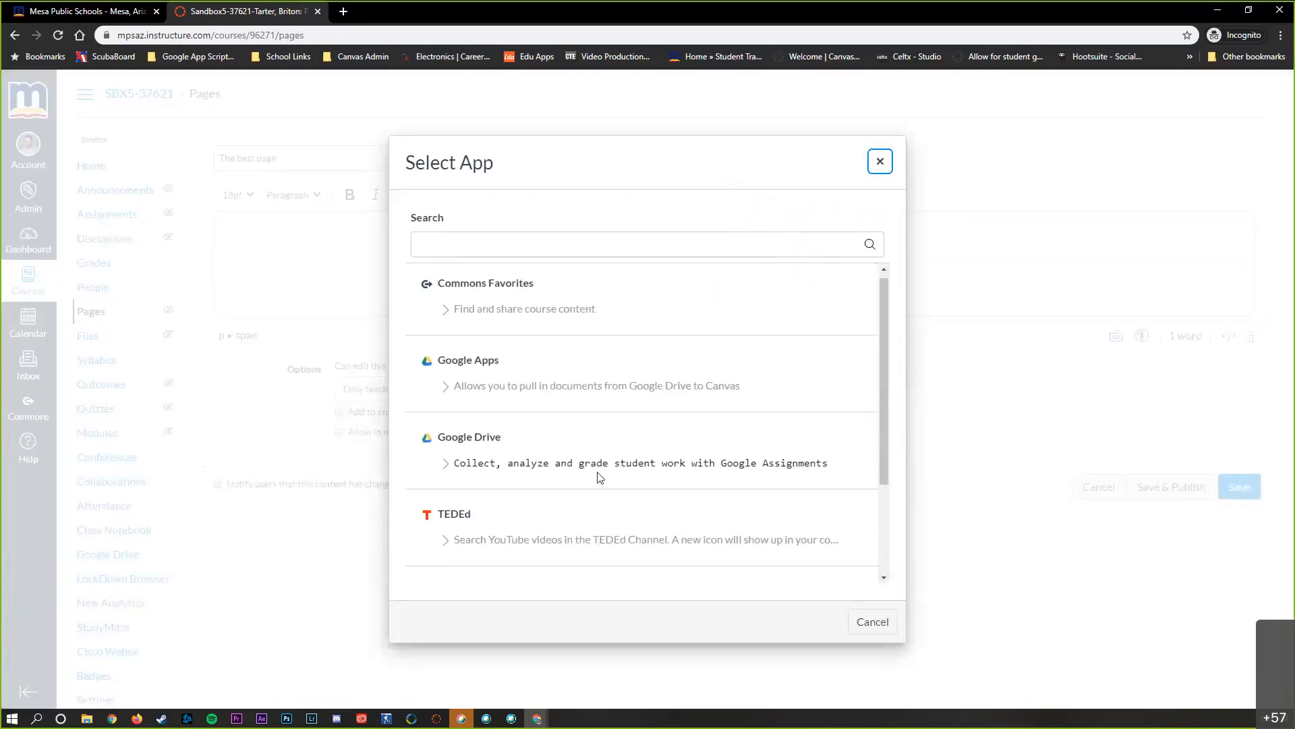
scroll(601, 476, "down", 1)
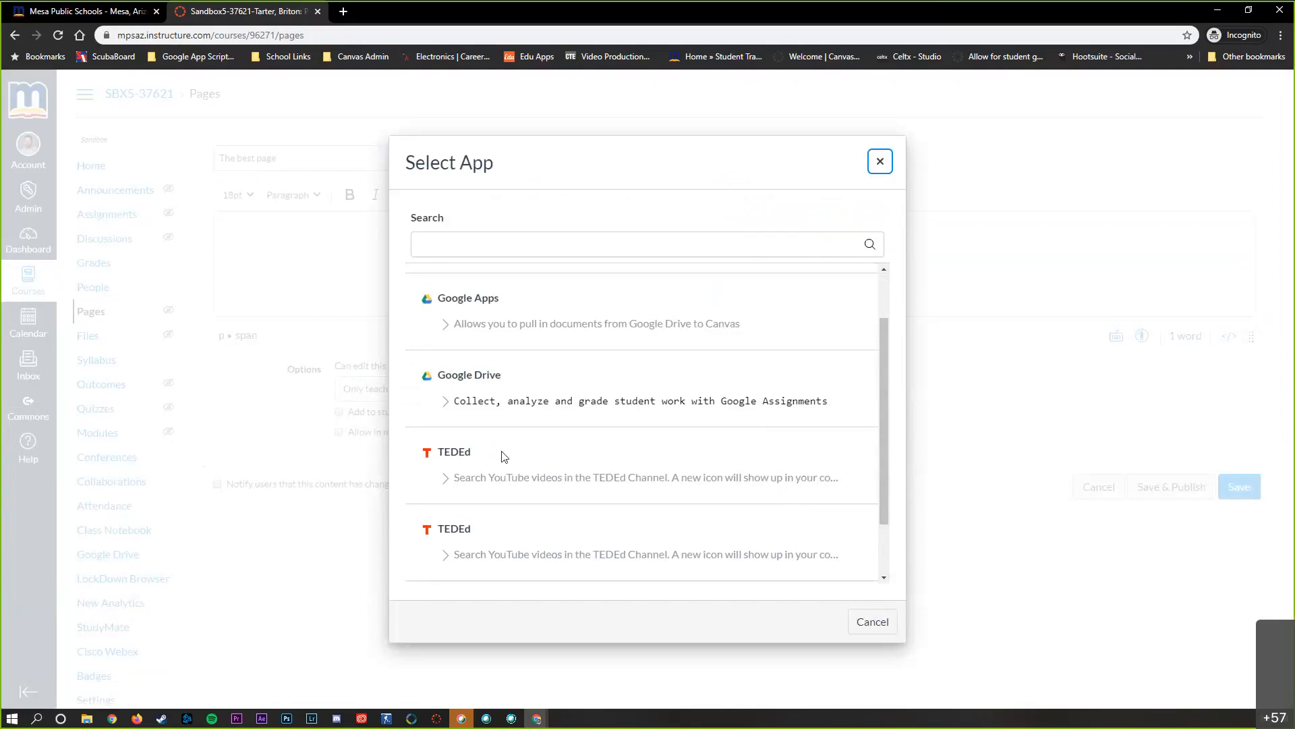
left_click(880, 161)
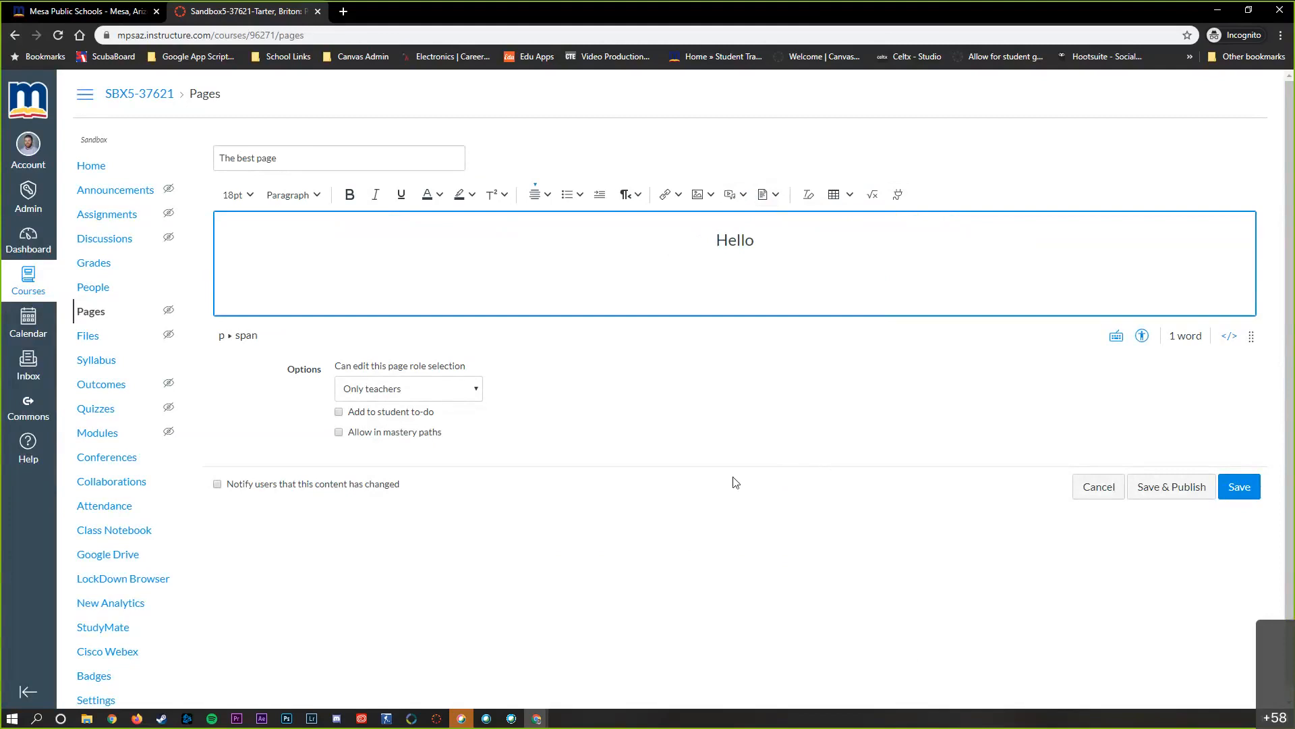
left_click(322, 155)
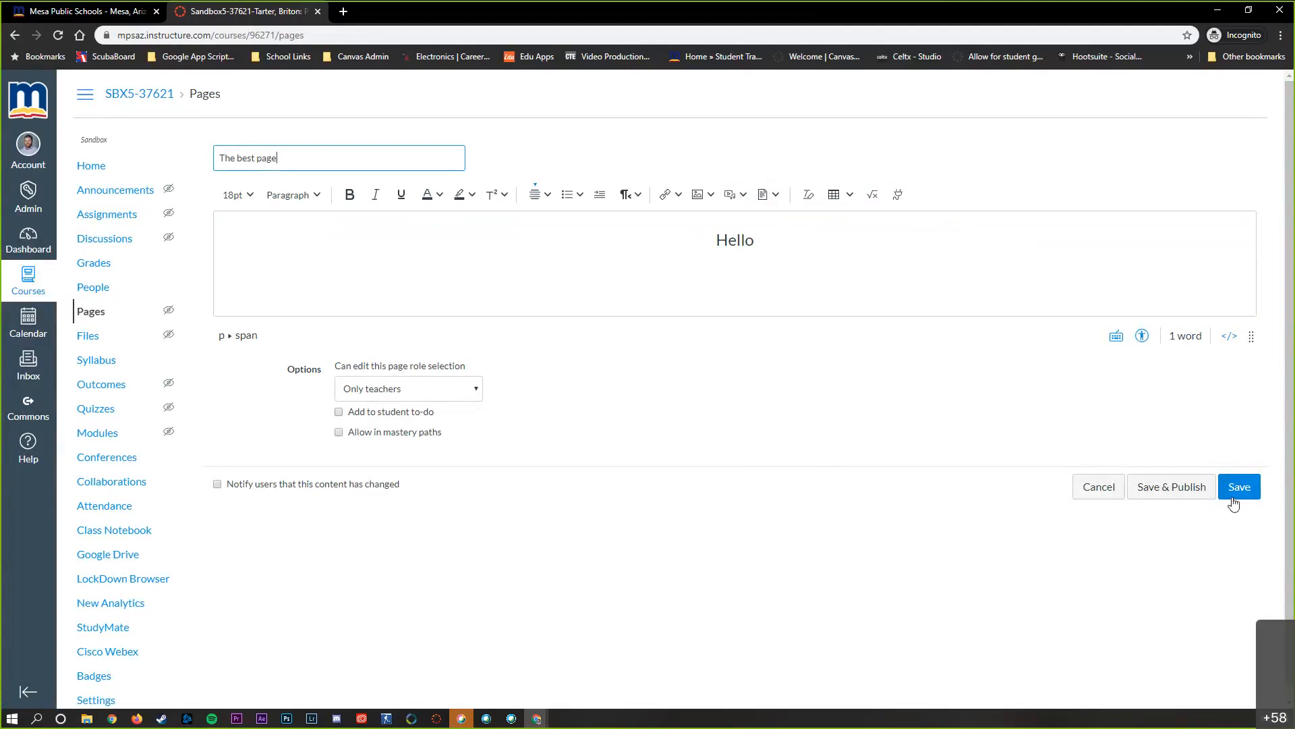
Save and publish "The best page", and return to the list of all course pages
left_click(1173, 493)
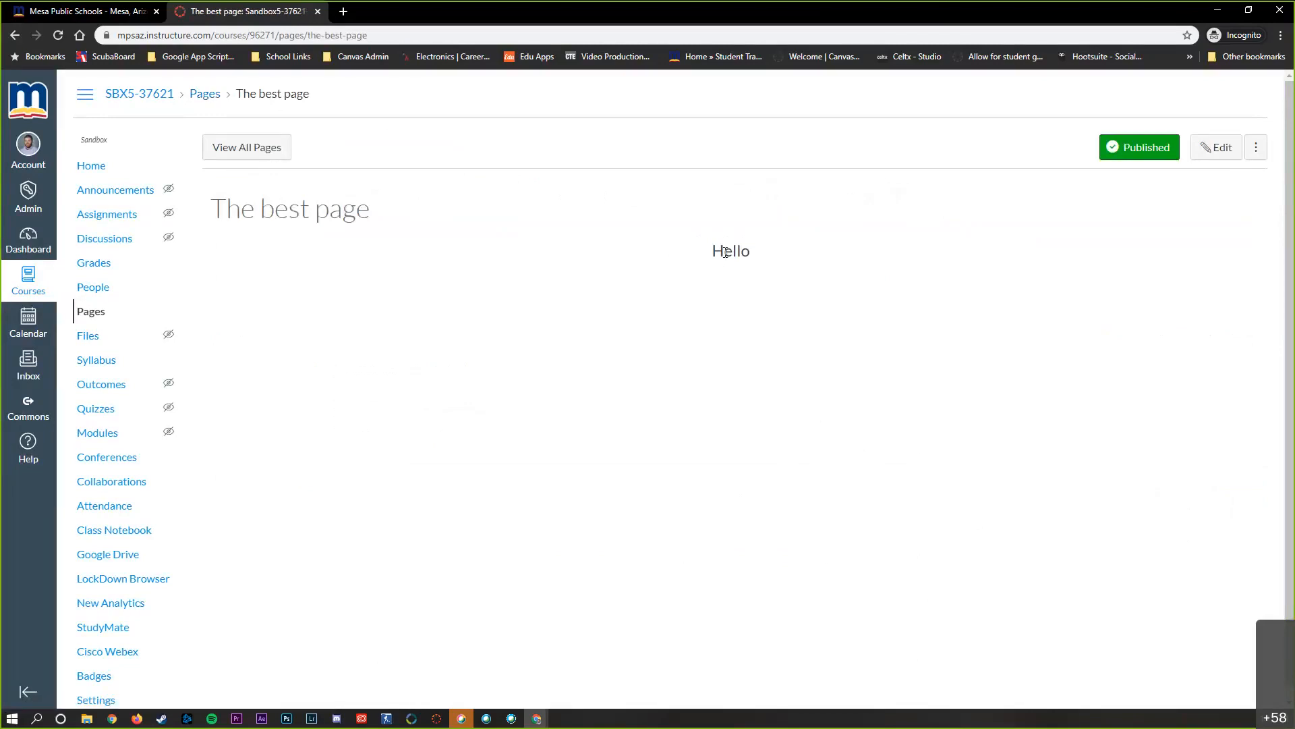
left_click(278, 149)
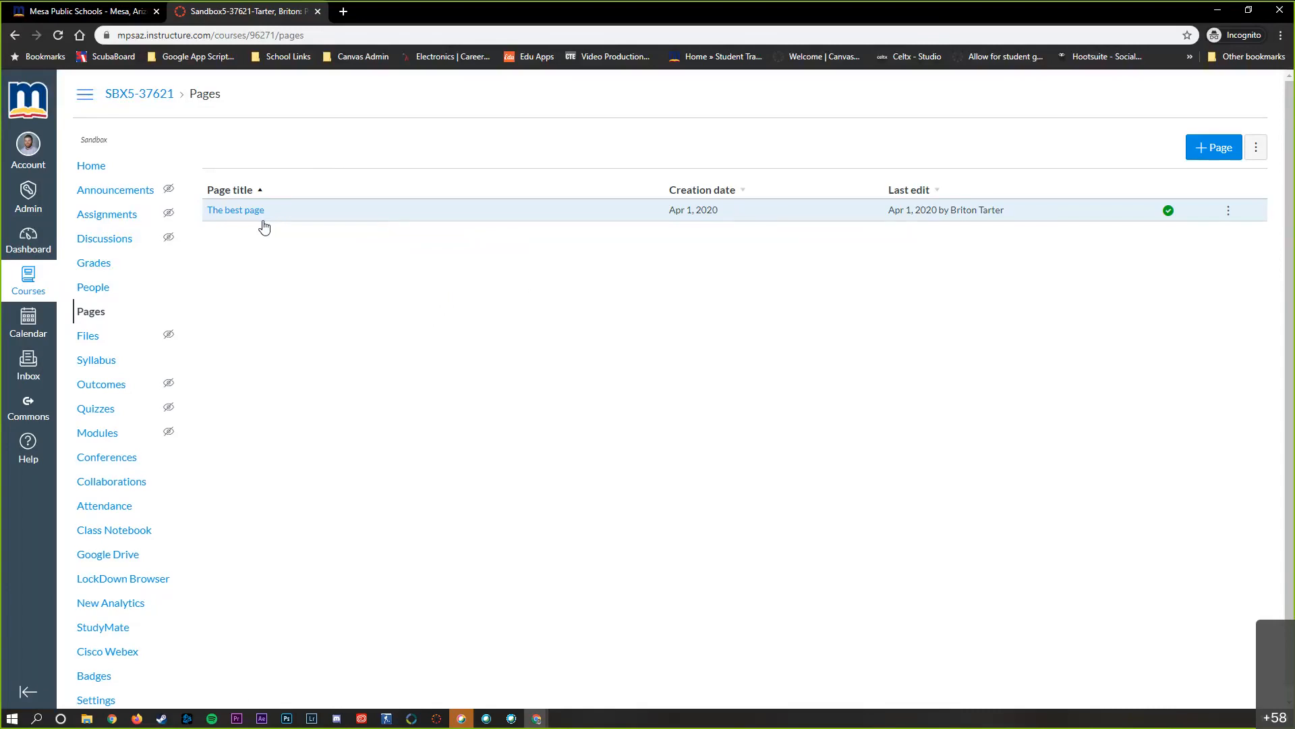
Create a module named "Unit 1" in the course's Modules area
left_click(96, 442)
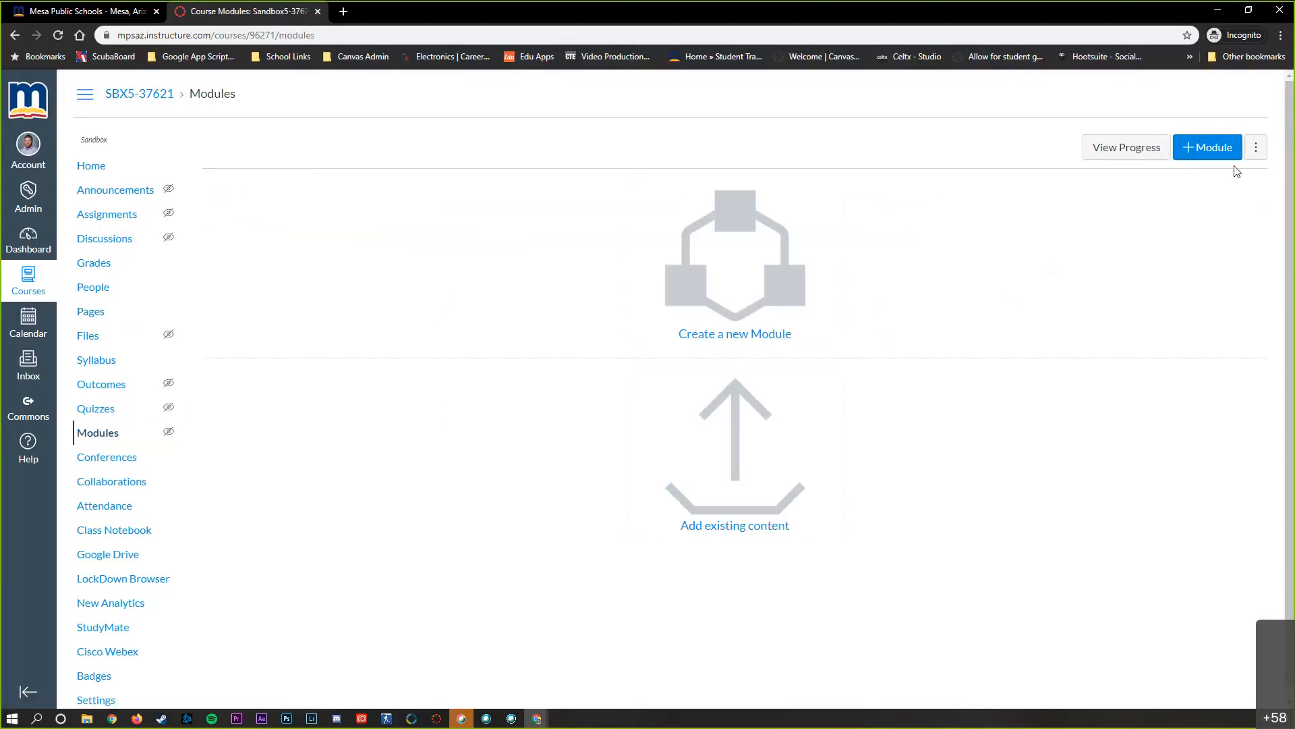
left_click(1196, 154)
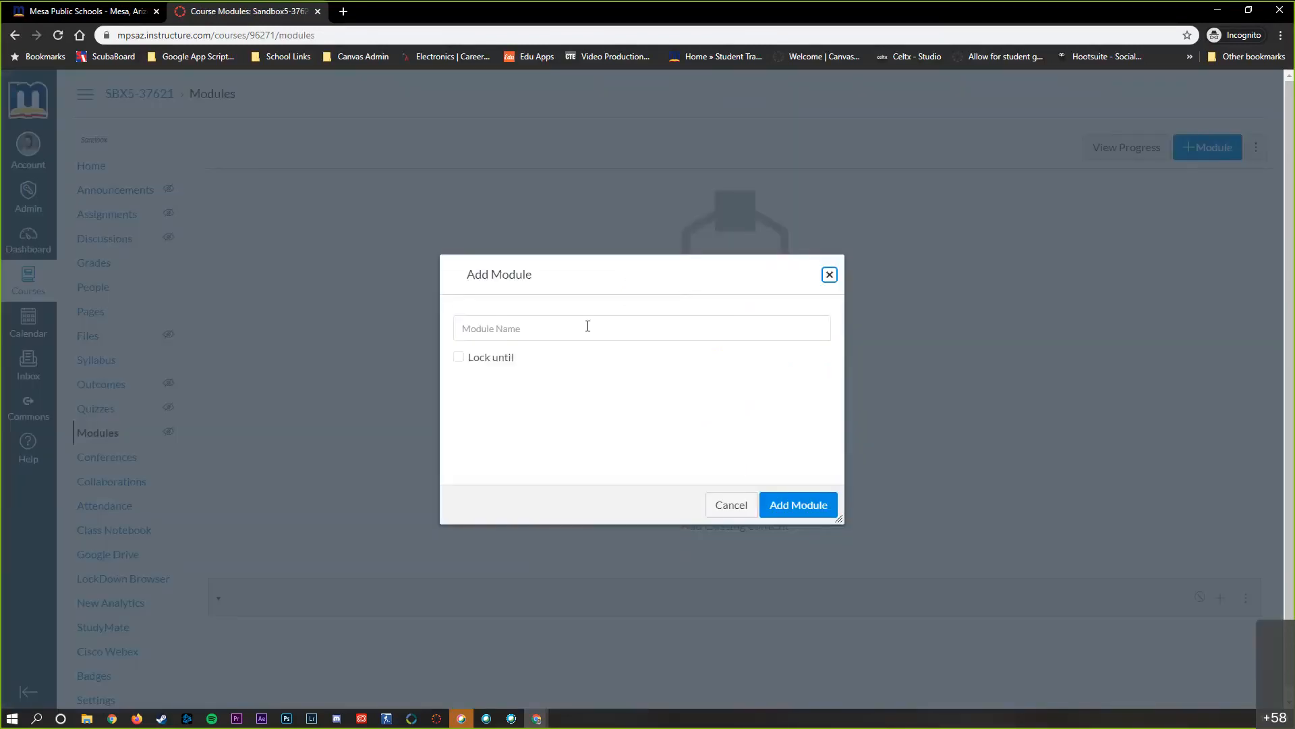
left_click(588, 326)
type("Unit 1")
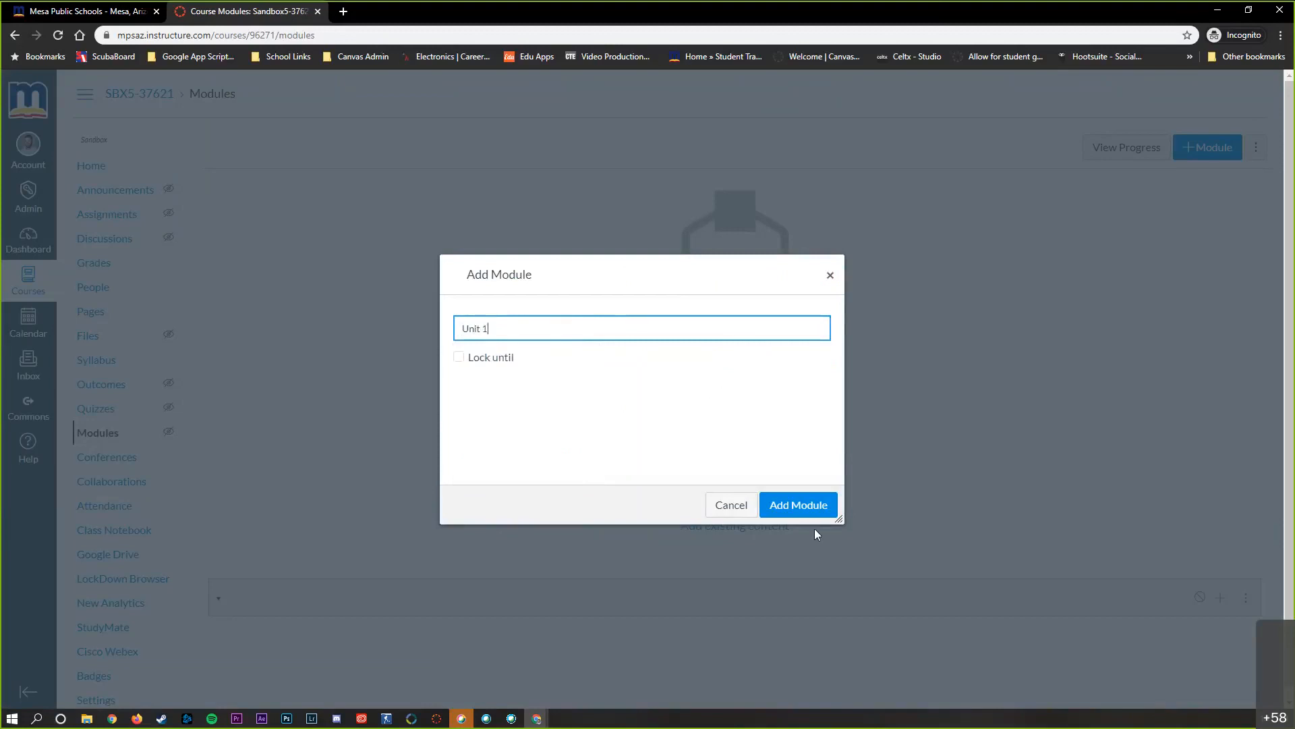
left_click(806, 512)
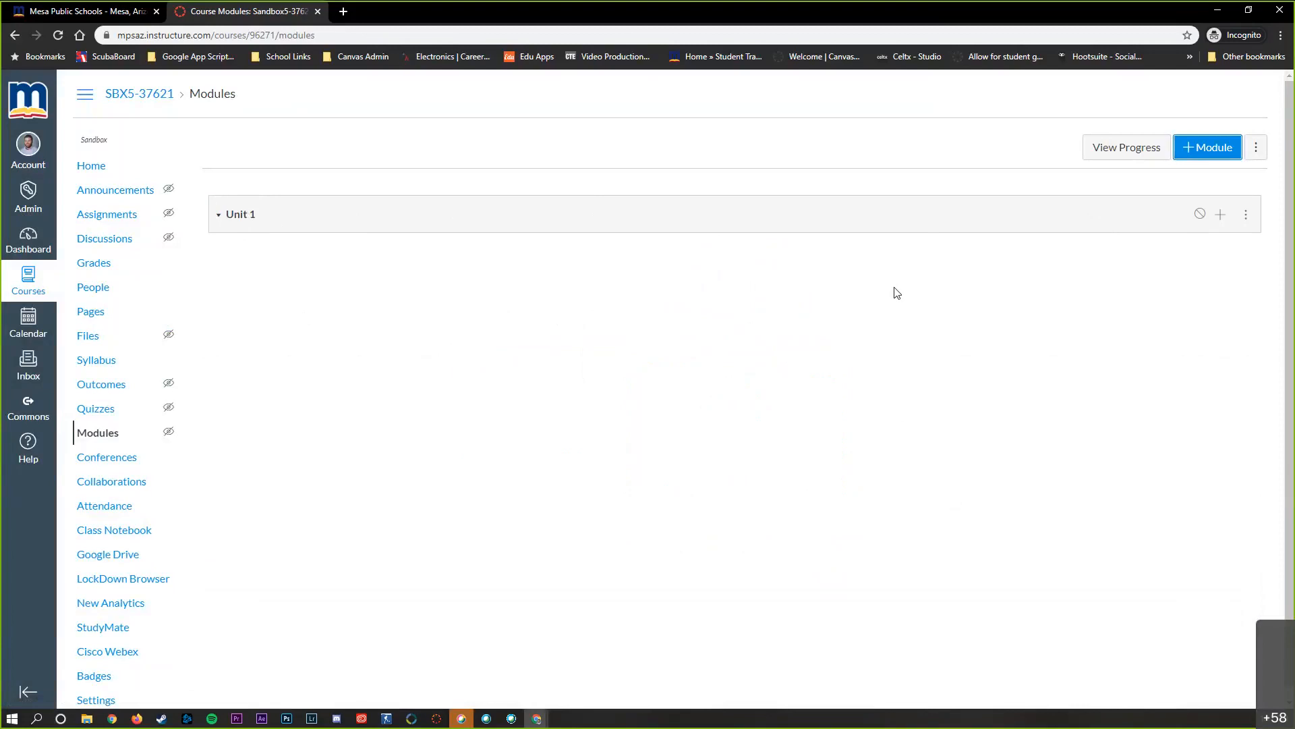
Add a new page named "The next best page" to the Unit 1 module
left_click(1221, 215)
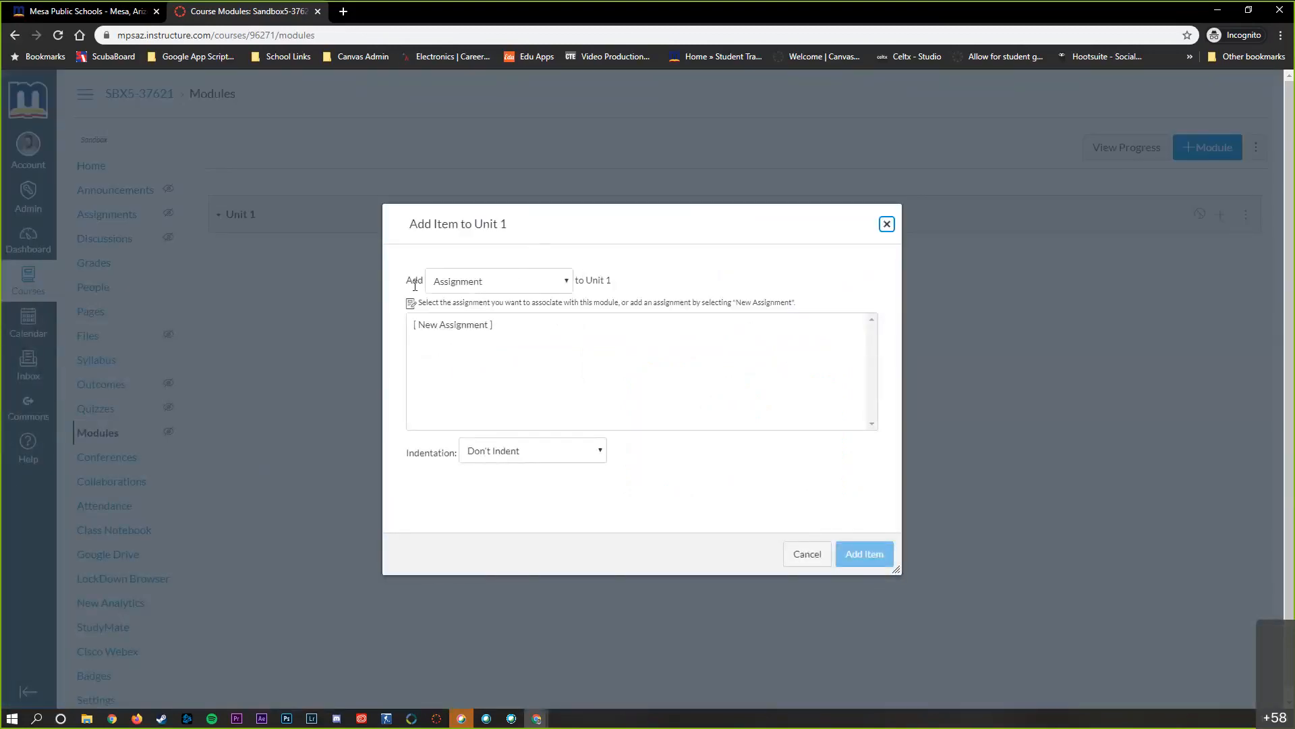
left_click_drag(407, 282, 421, 282)
left_click(451, 264)
left_click(477, 283)
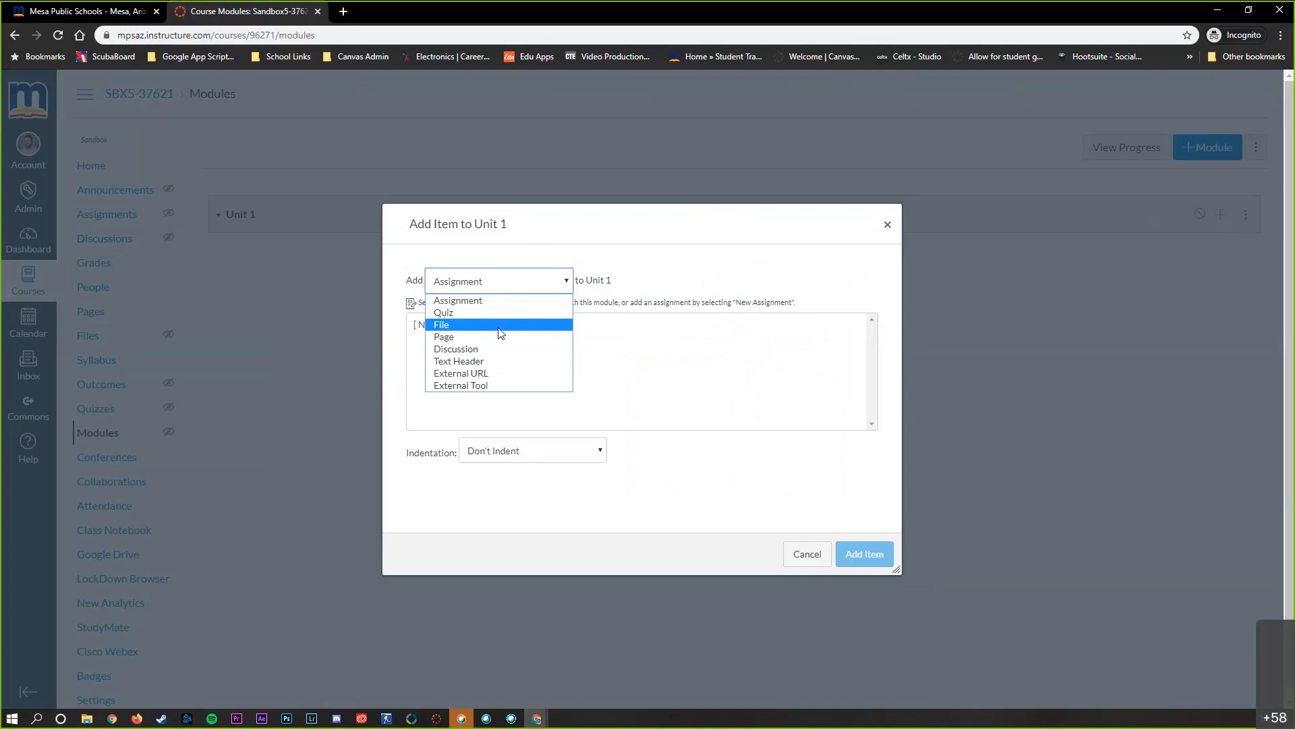
left_click(463, 337)
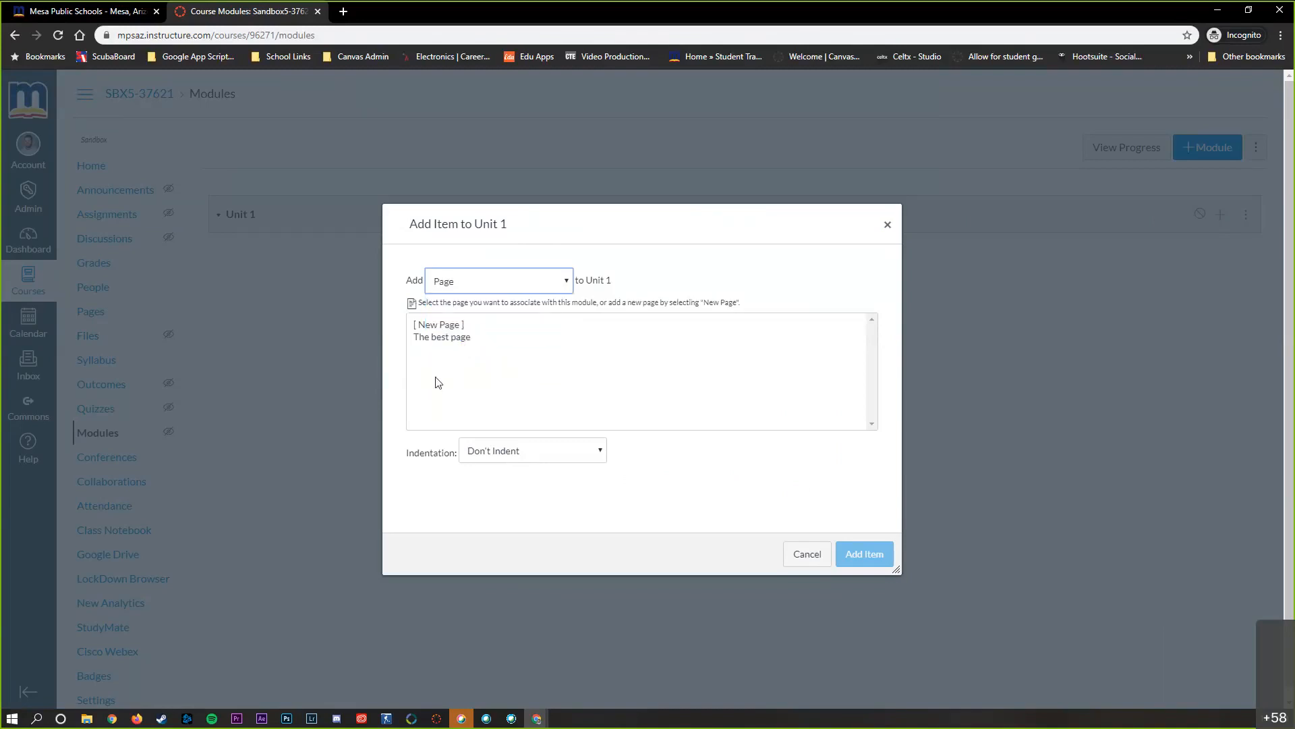
left_click(435, 338)
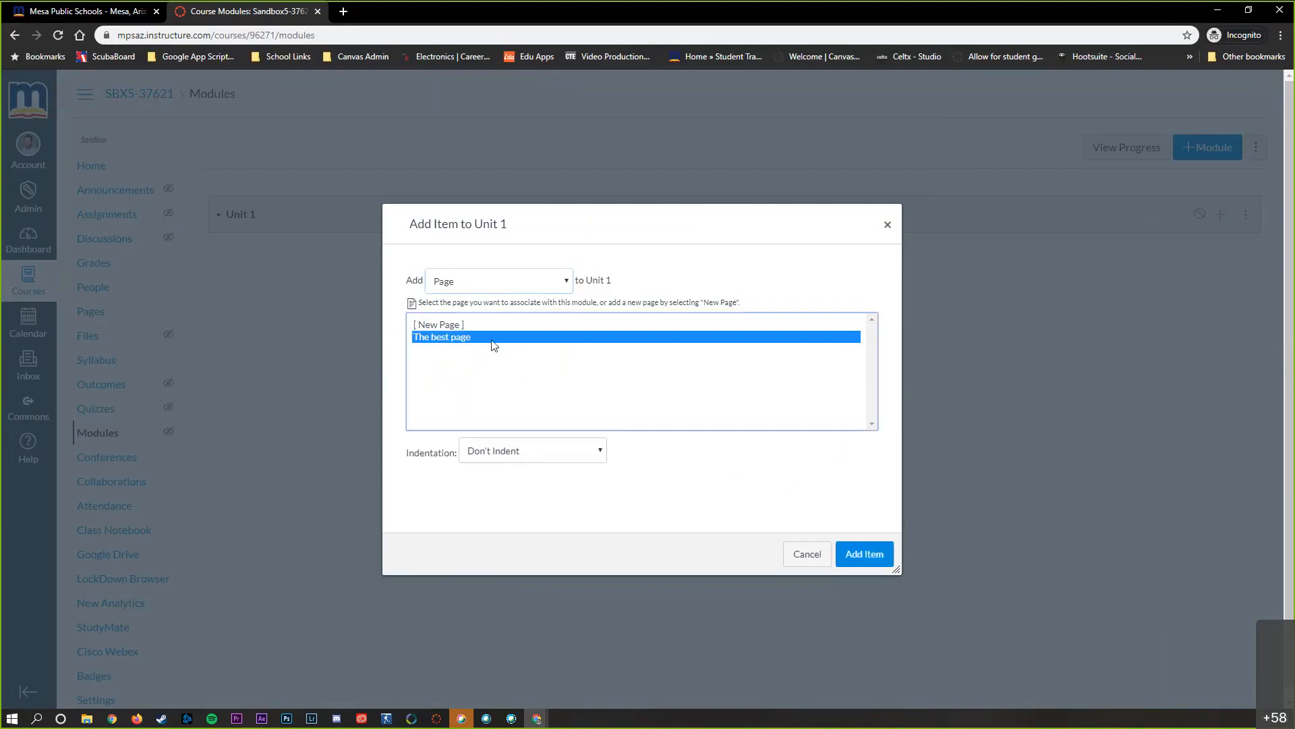
left_click(455, 326)
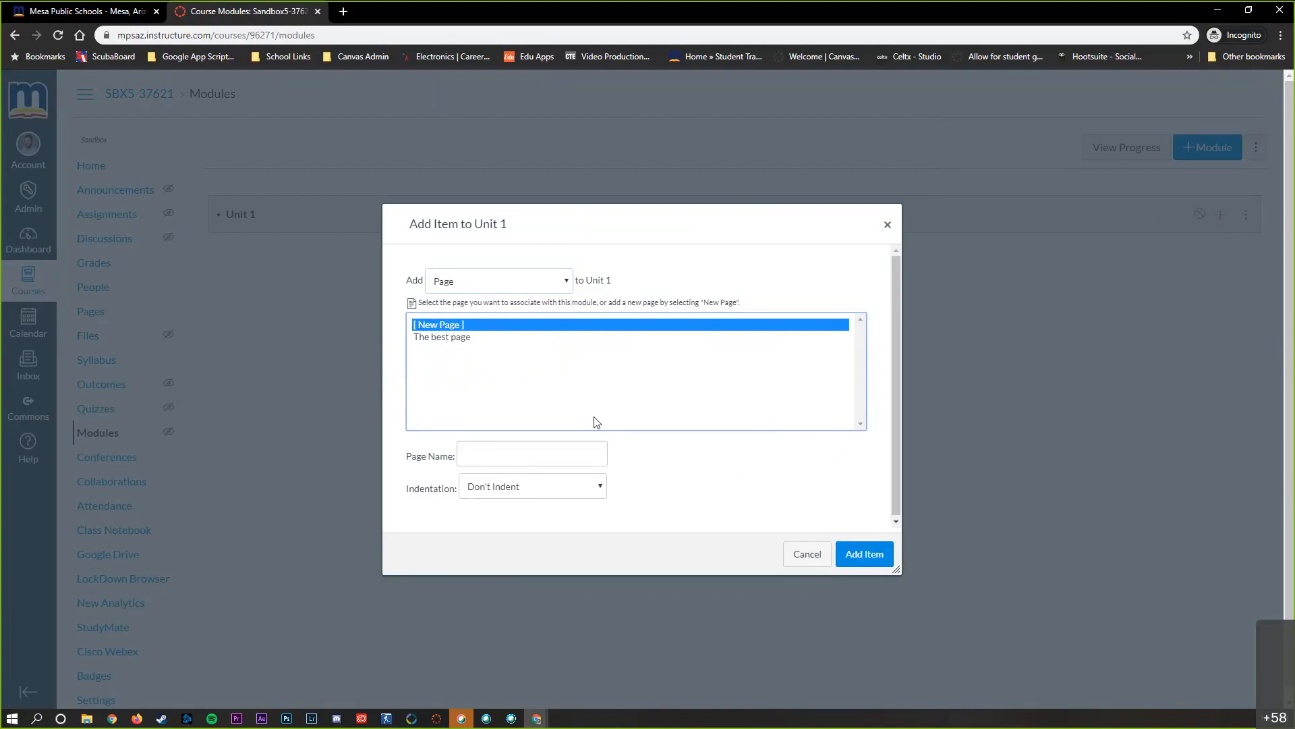
left_click(556, 445)
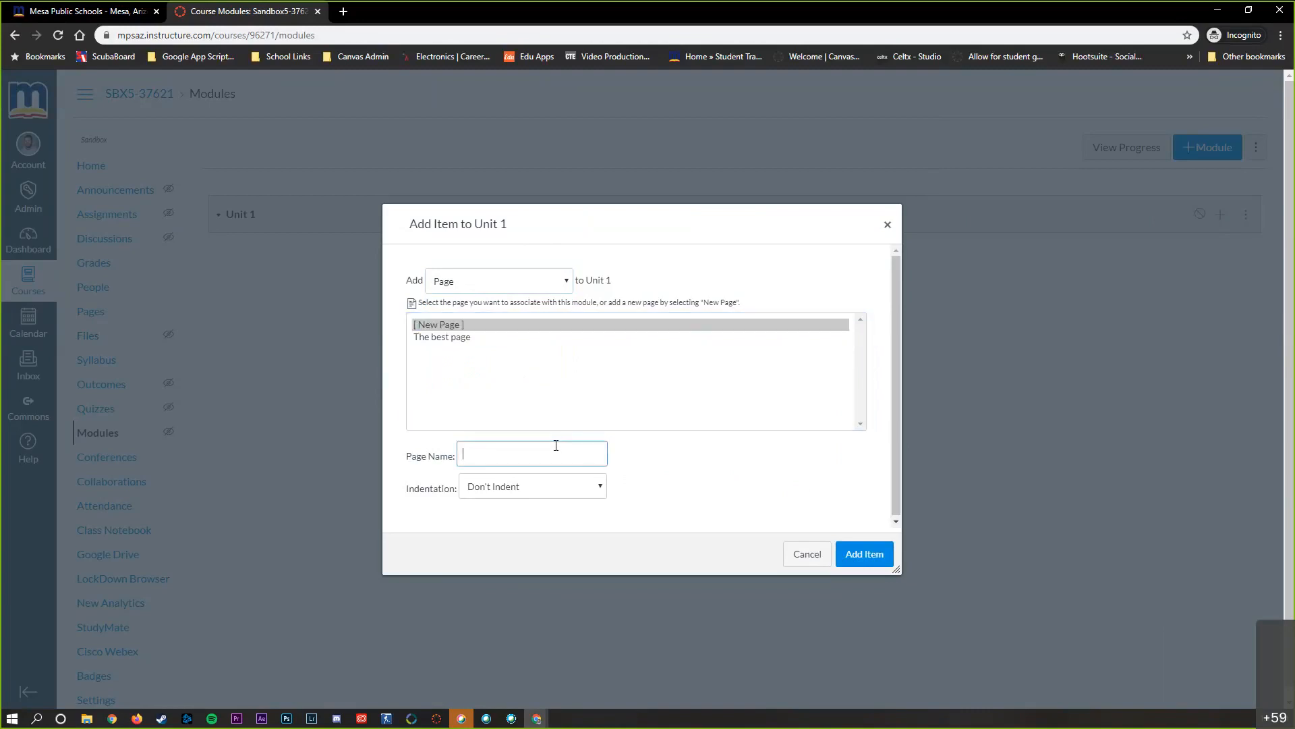
type("The next best page")
left_click(861, 555)
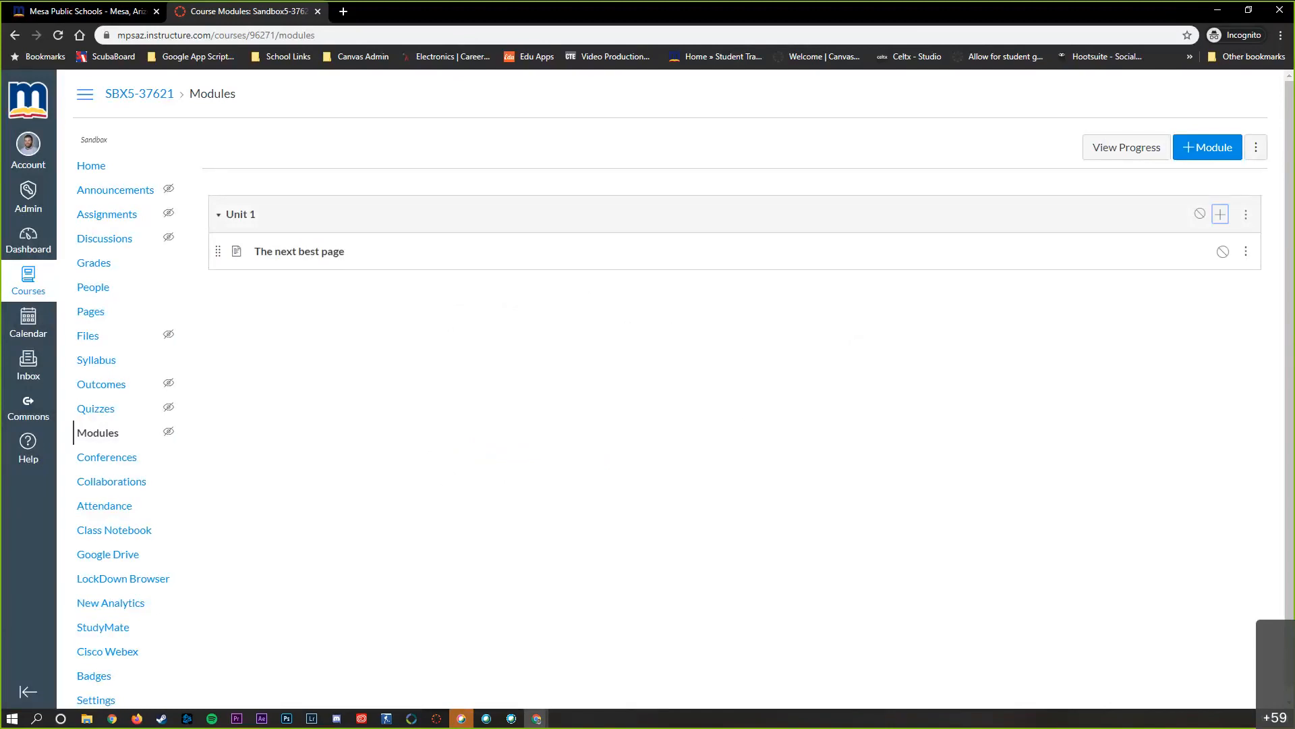
key("alt+Tab")
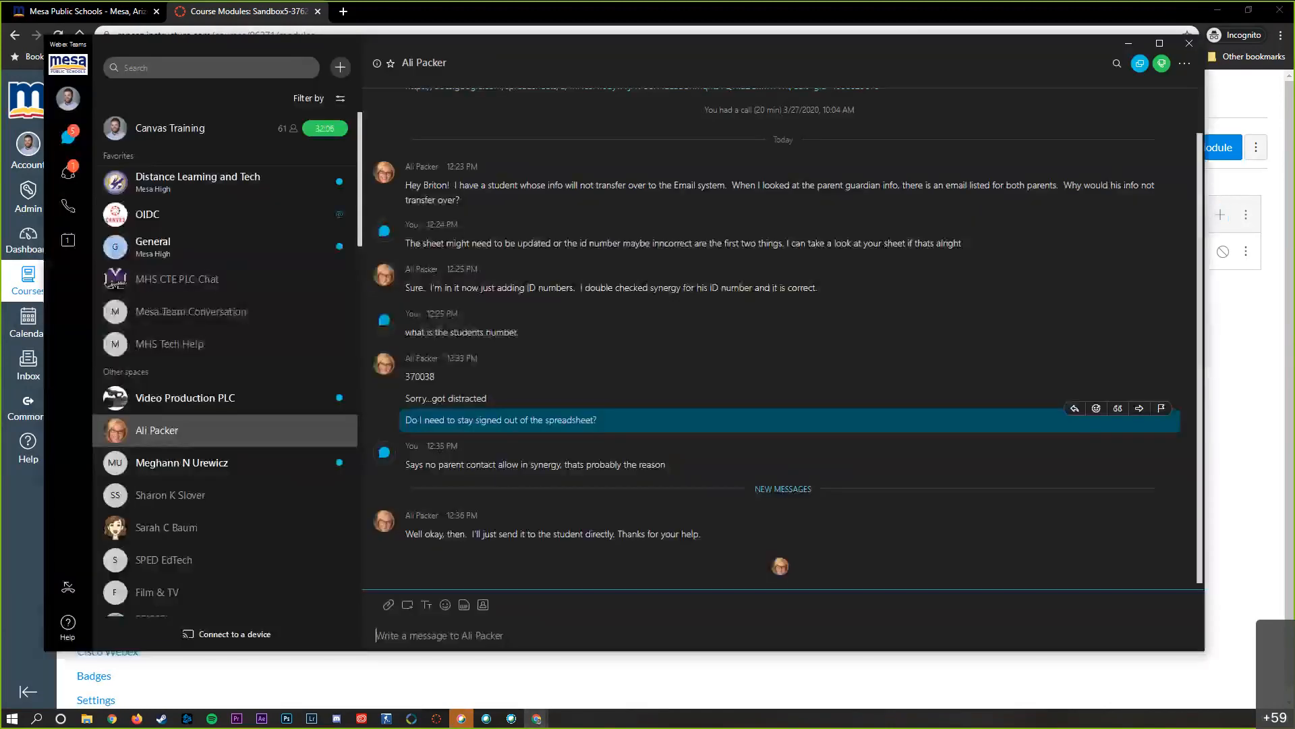
left_click(1129, 45)
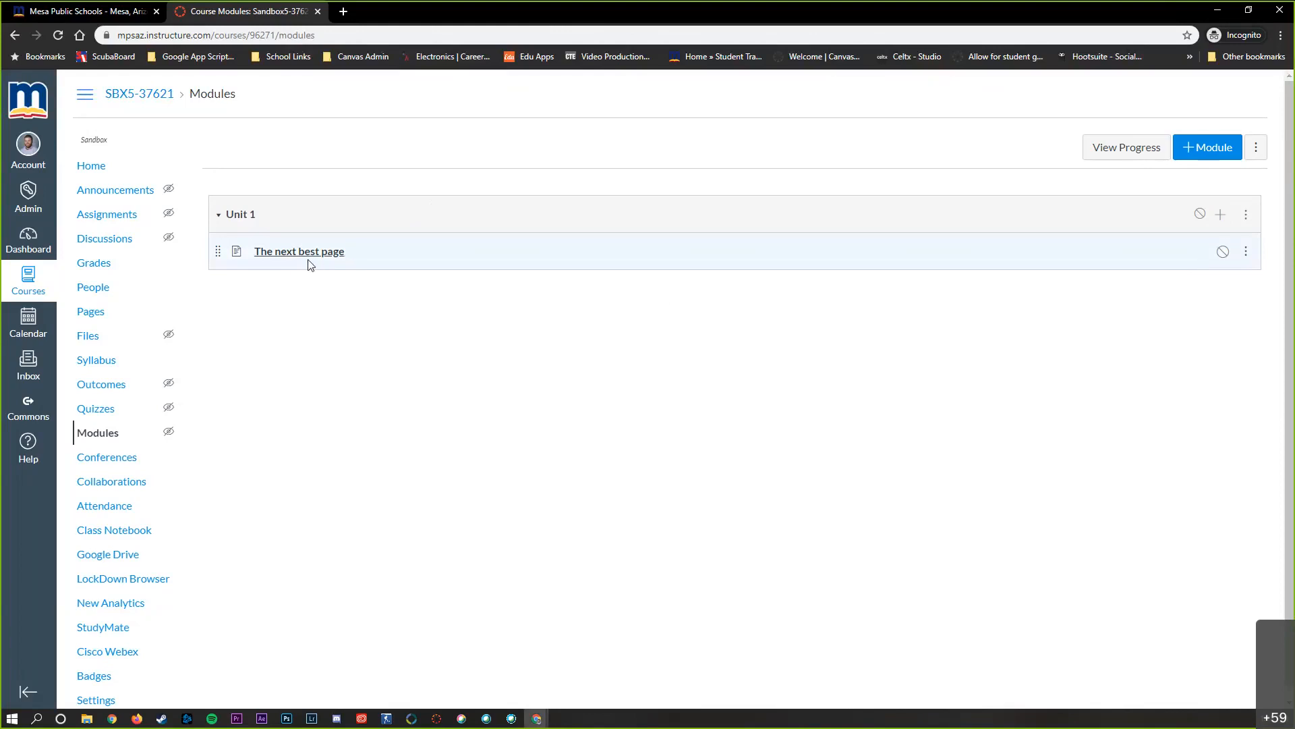
Add the existing page "The best page" to Unit 1 and place it above "The next best page"
left_click(1220, 214)
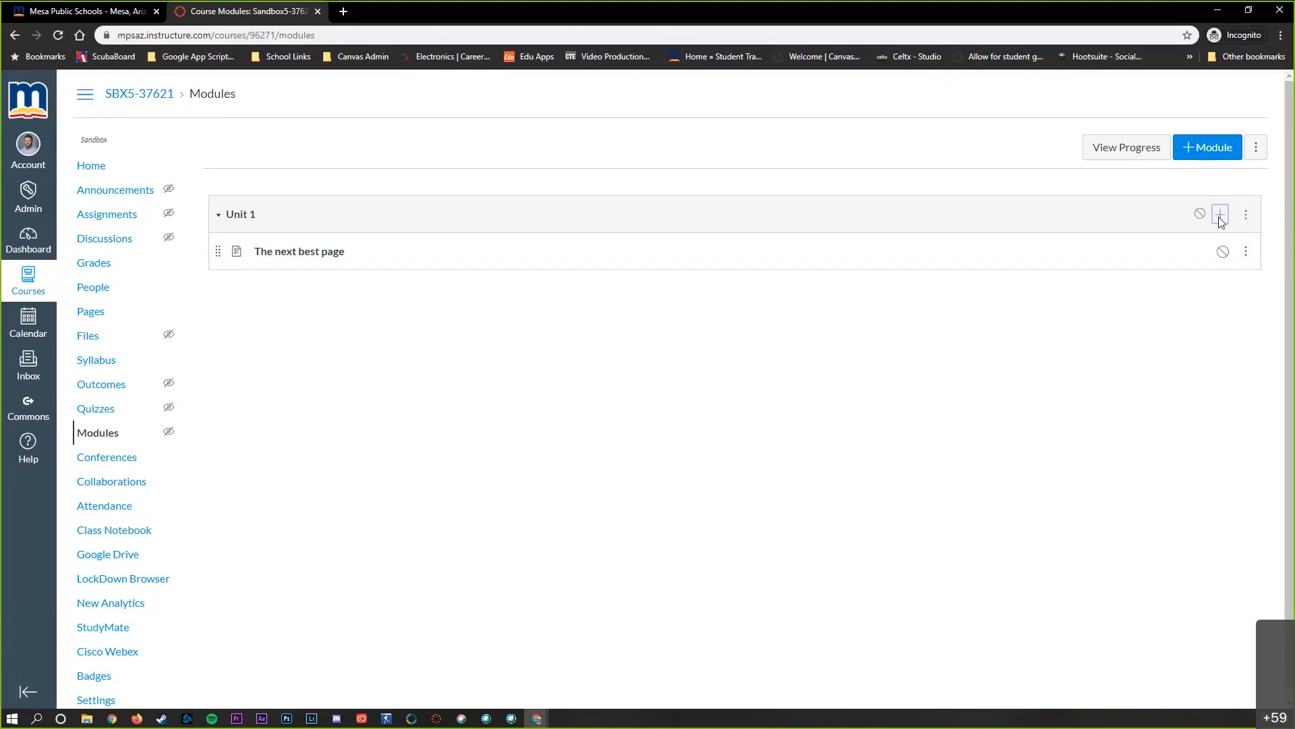
left_click(464, 339)
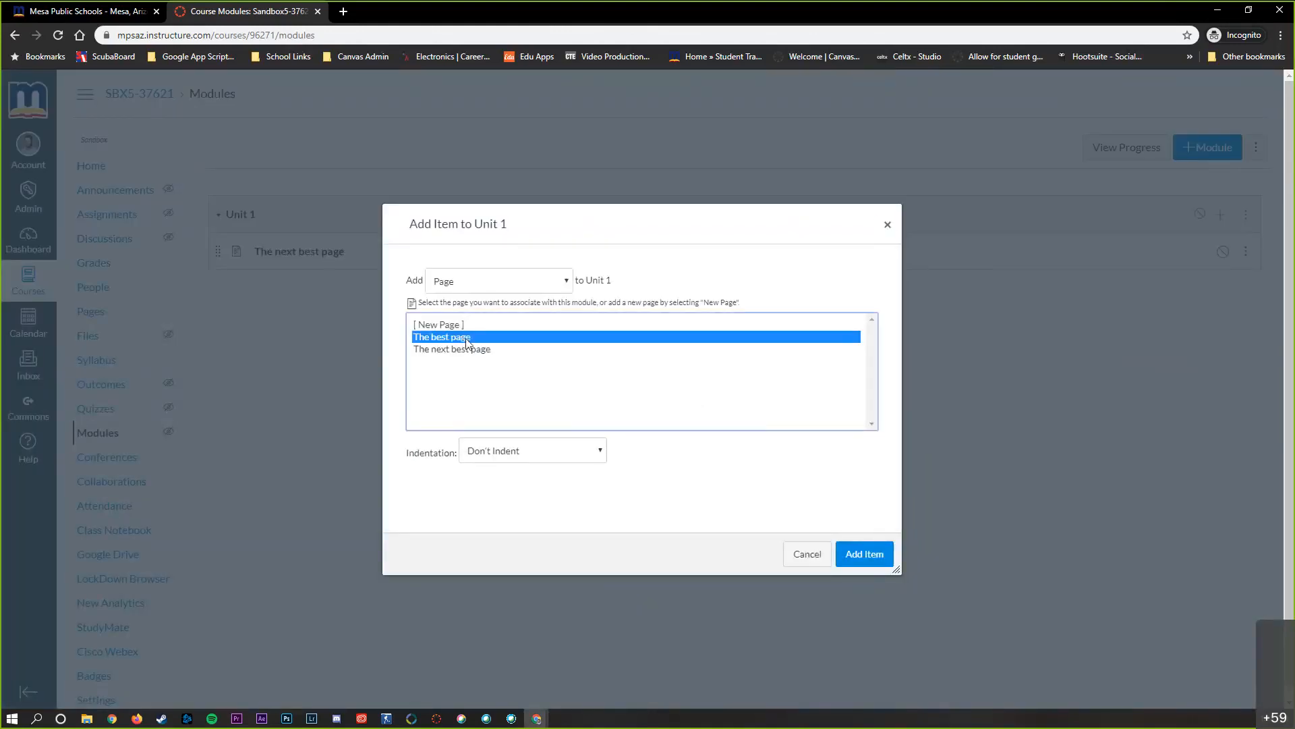
left_click(854, 555)
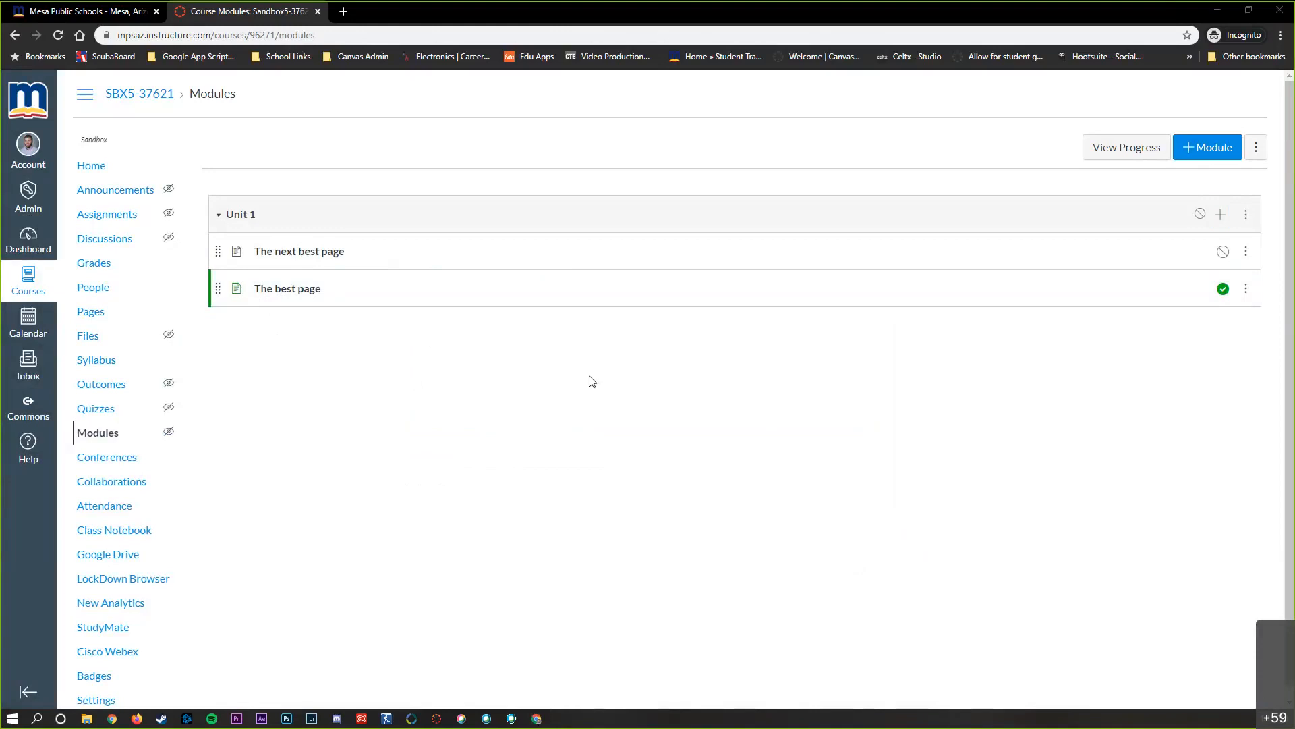
left_click_drag(216, 289, 219, 244)
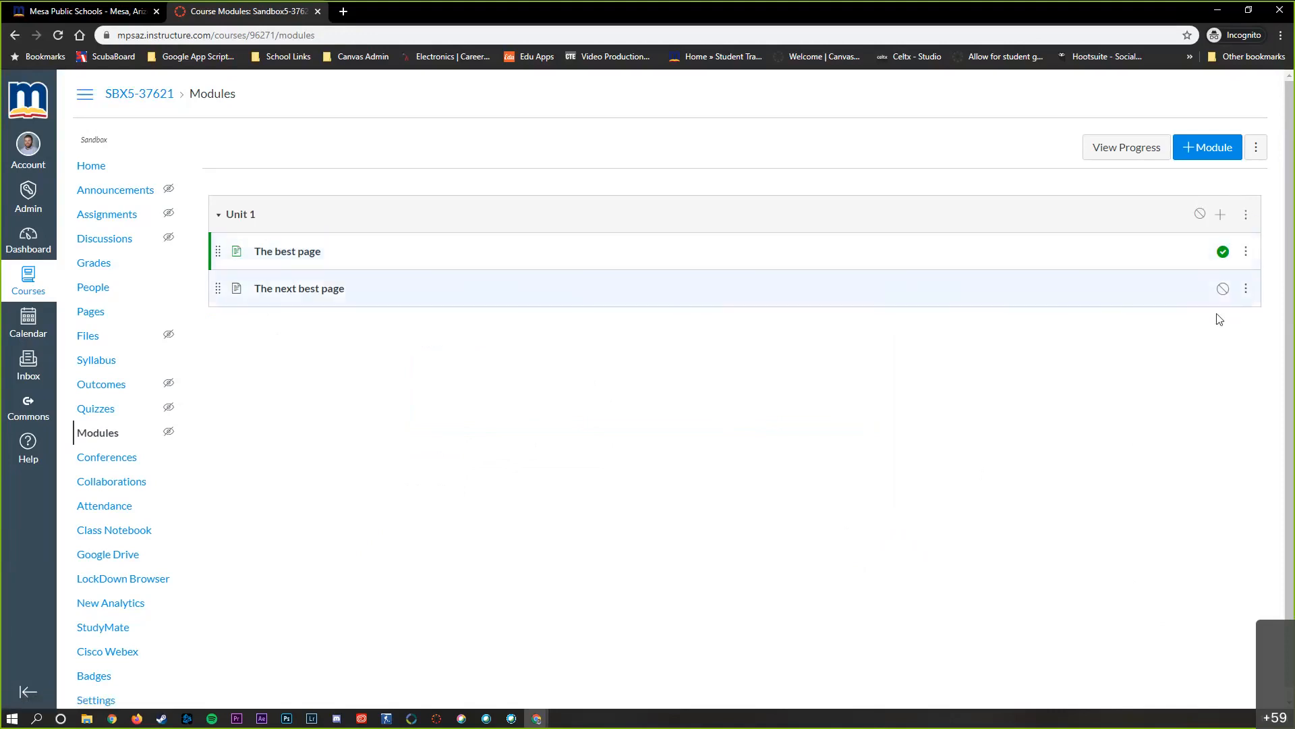
Publish the Unit 1 module, but set "The next best page" to unpublished
left_click(1200, 217)
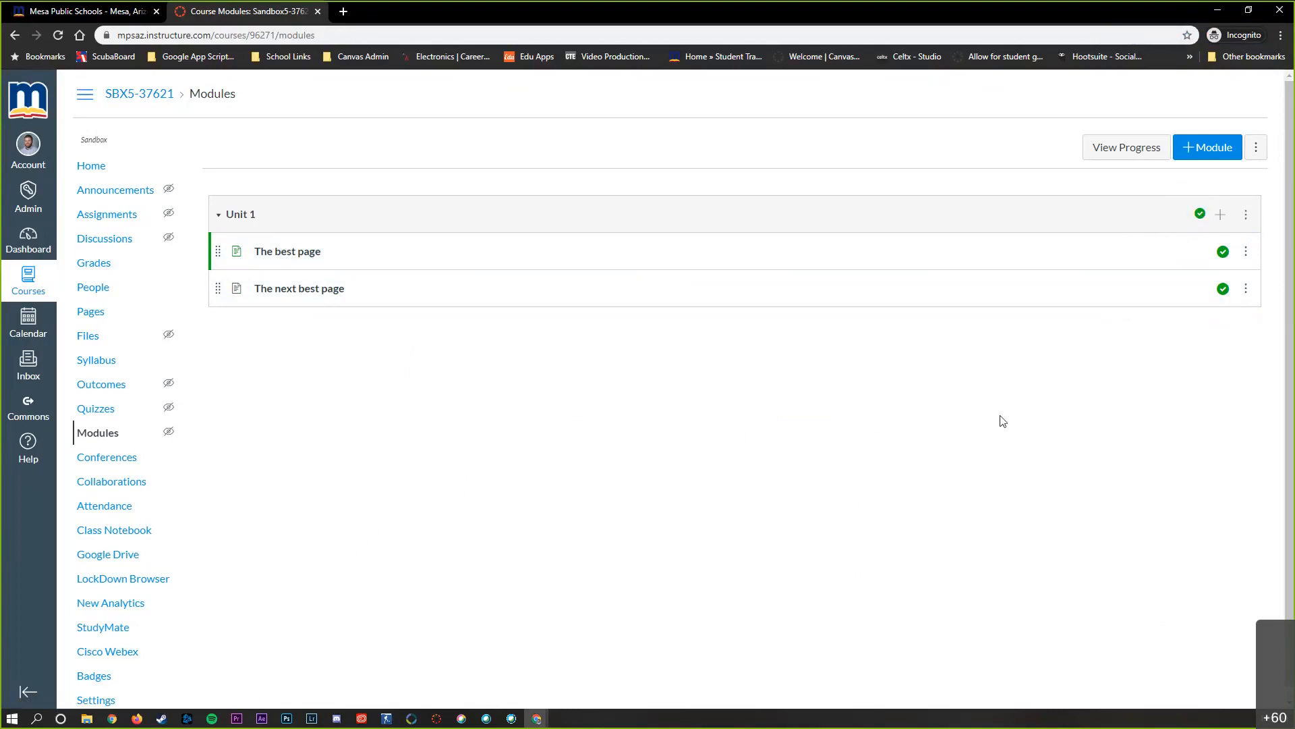
left_click(1224, 290)
Examine the Unit 1 module's options and settings, and the options available for "The best page" within it
left_click(1247, 216)
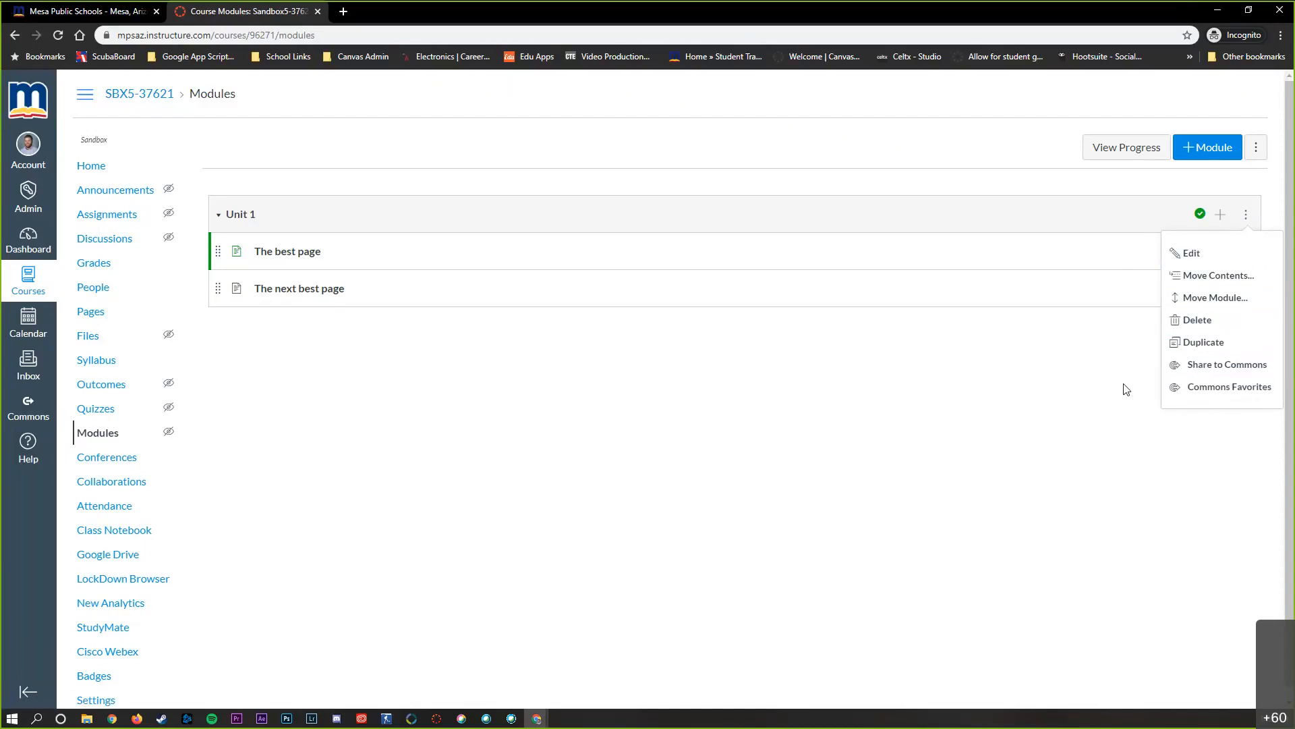
left_click(1197, 259)
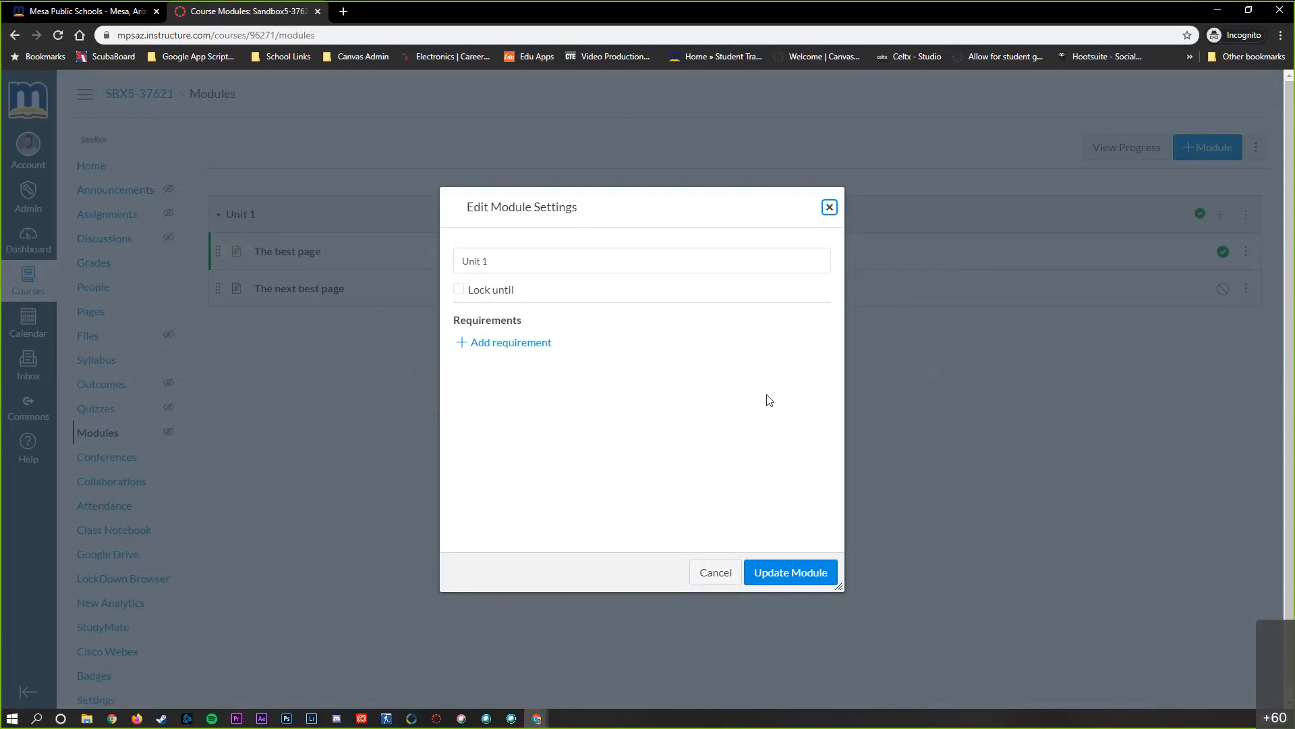
left_click(829, 210)
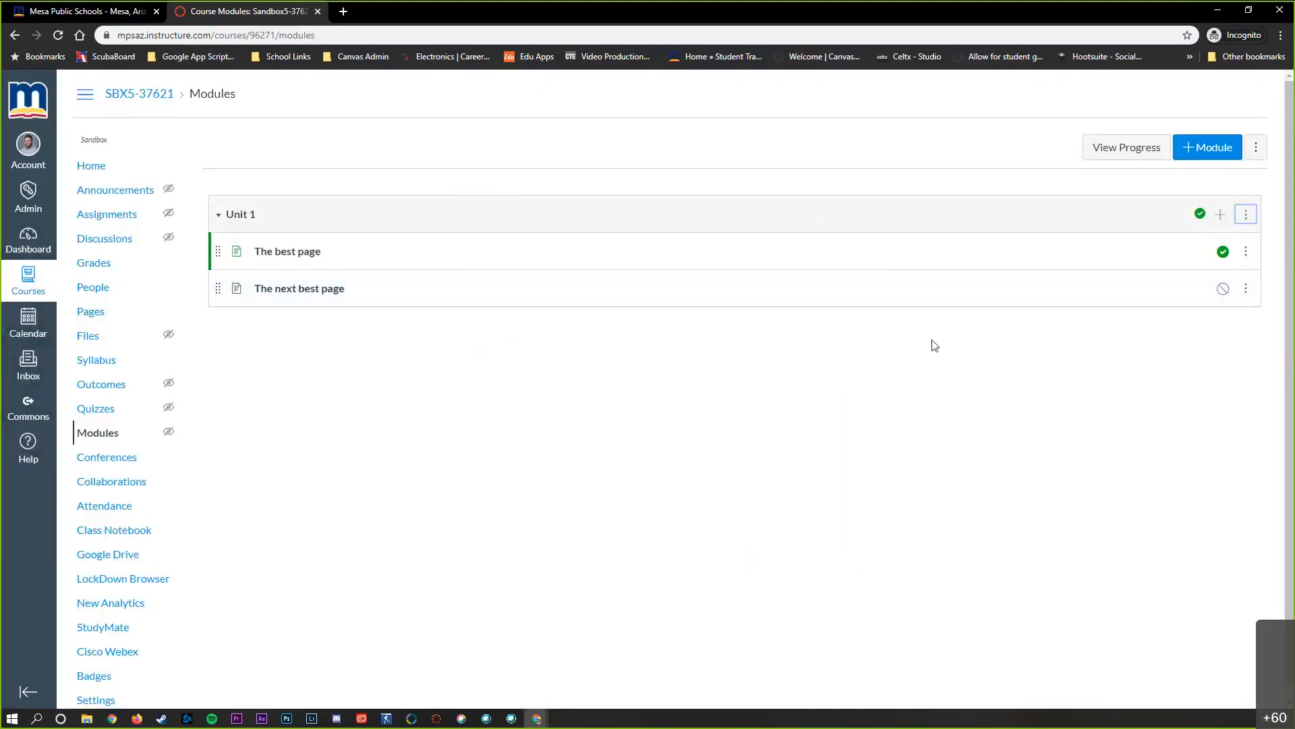
left_click(1247, 251)
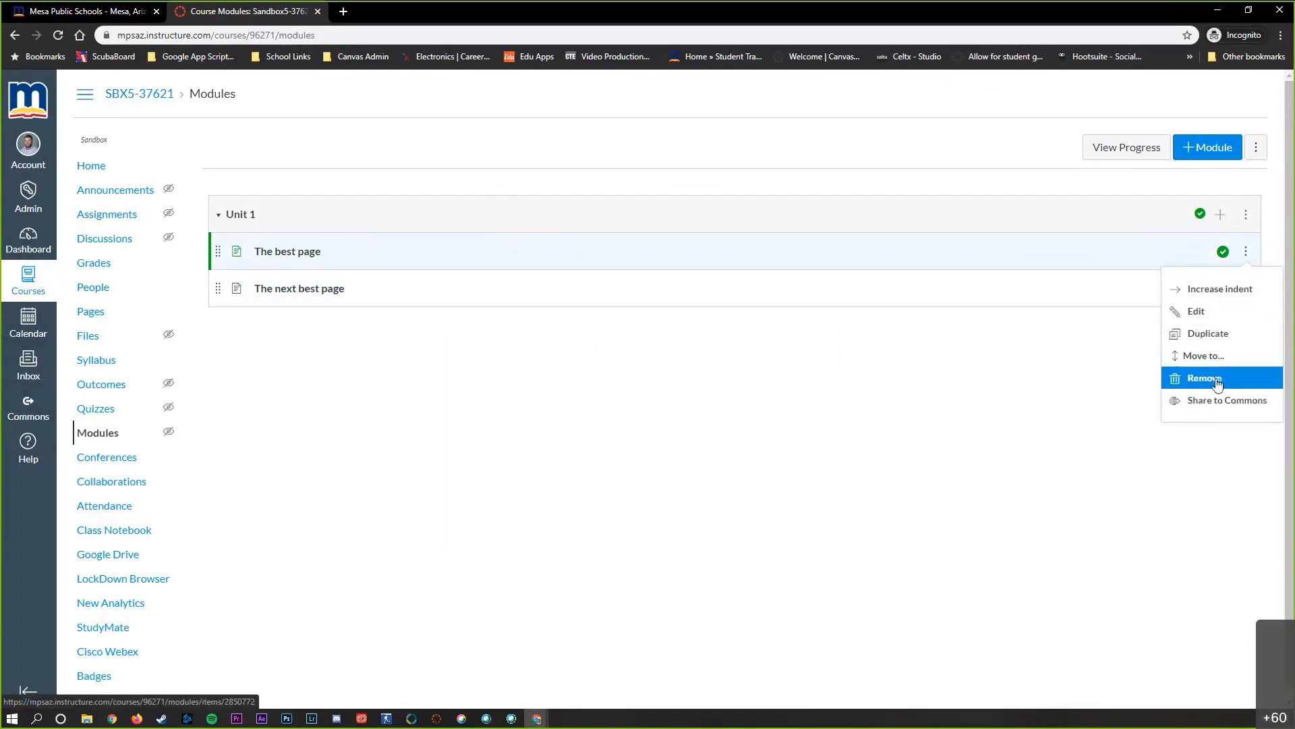
left_click(1106, 384)
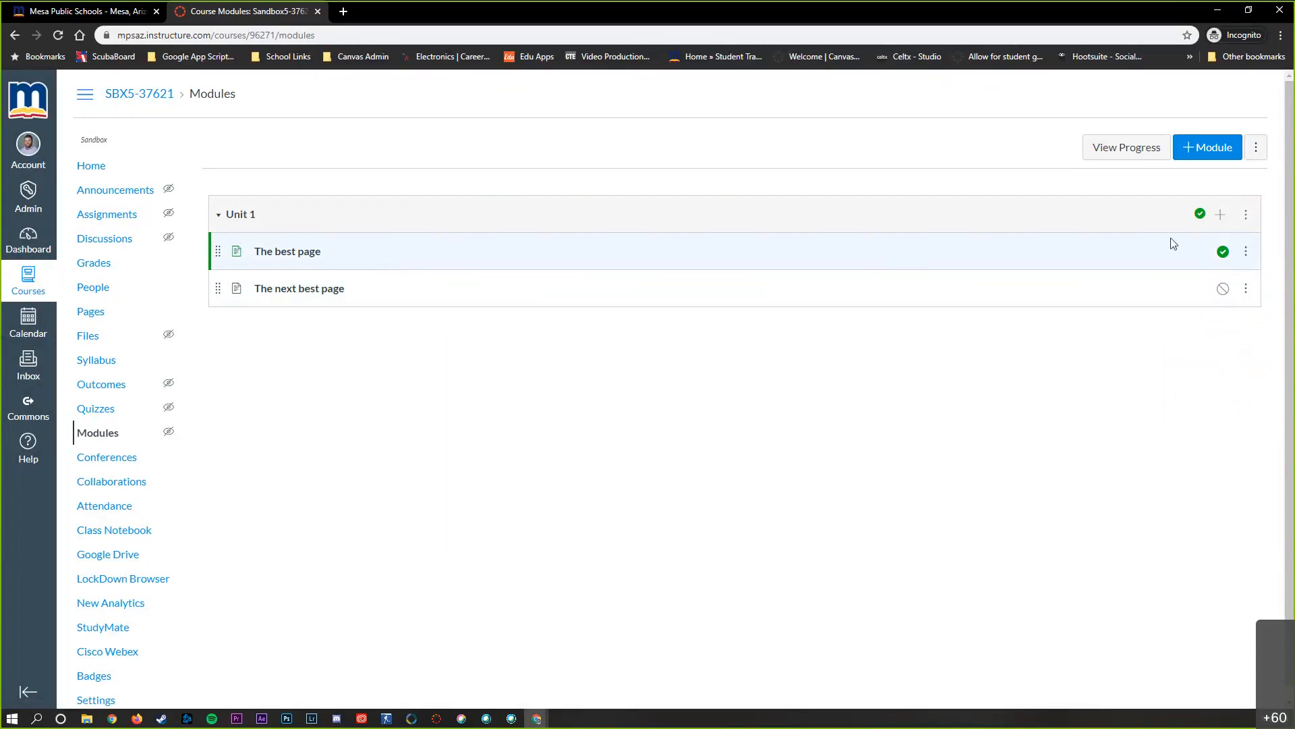
Add a new assignment named "Snacks" to the Unit 1 module
left_click(1221, 218)
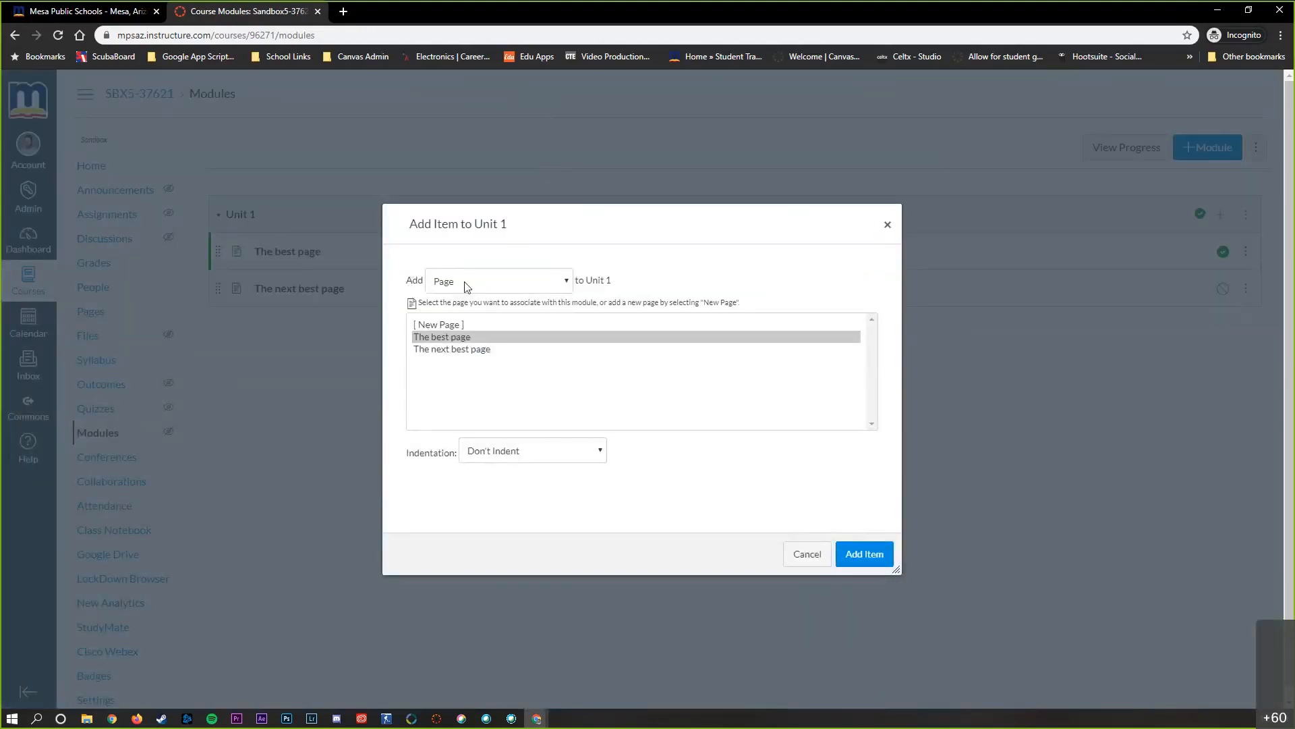
left_click(483, 286)
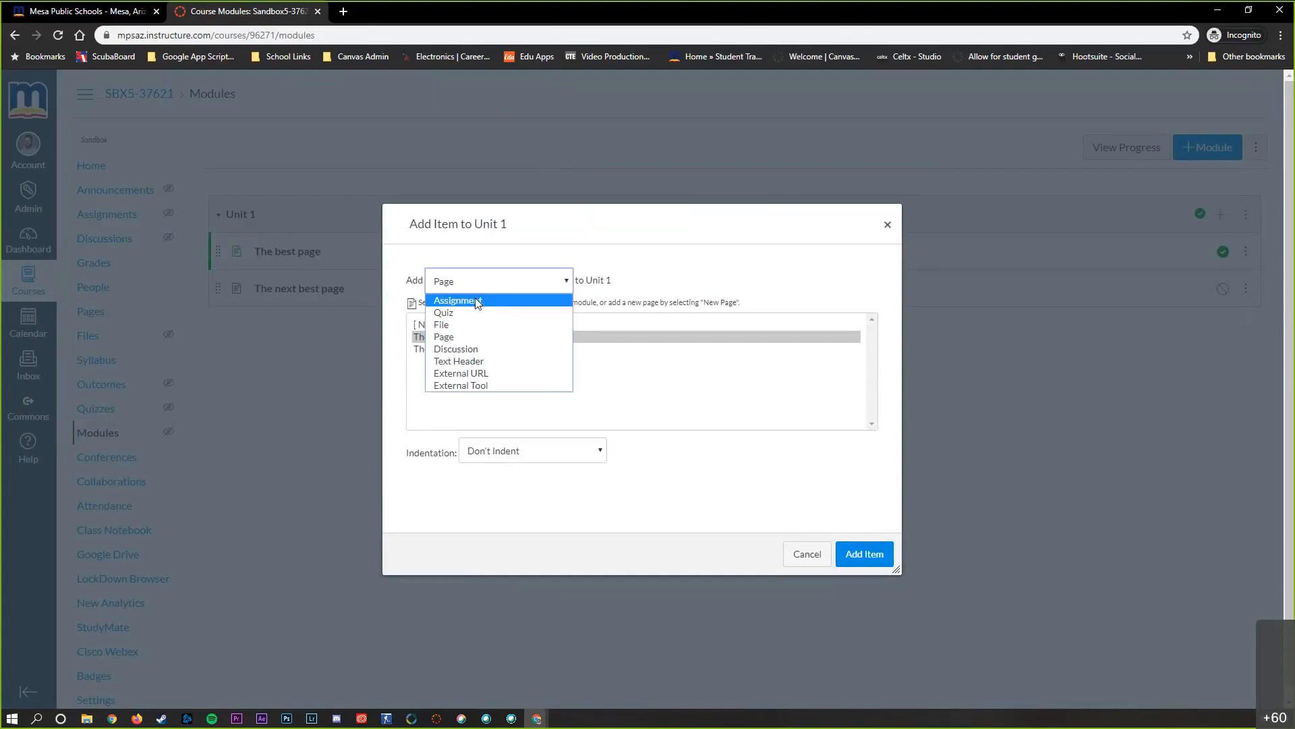
left_click(477, 301)
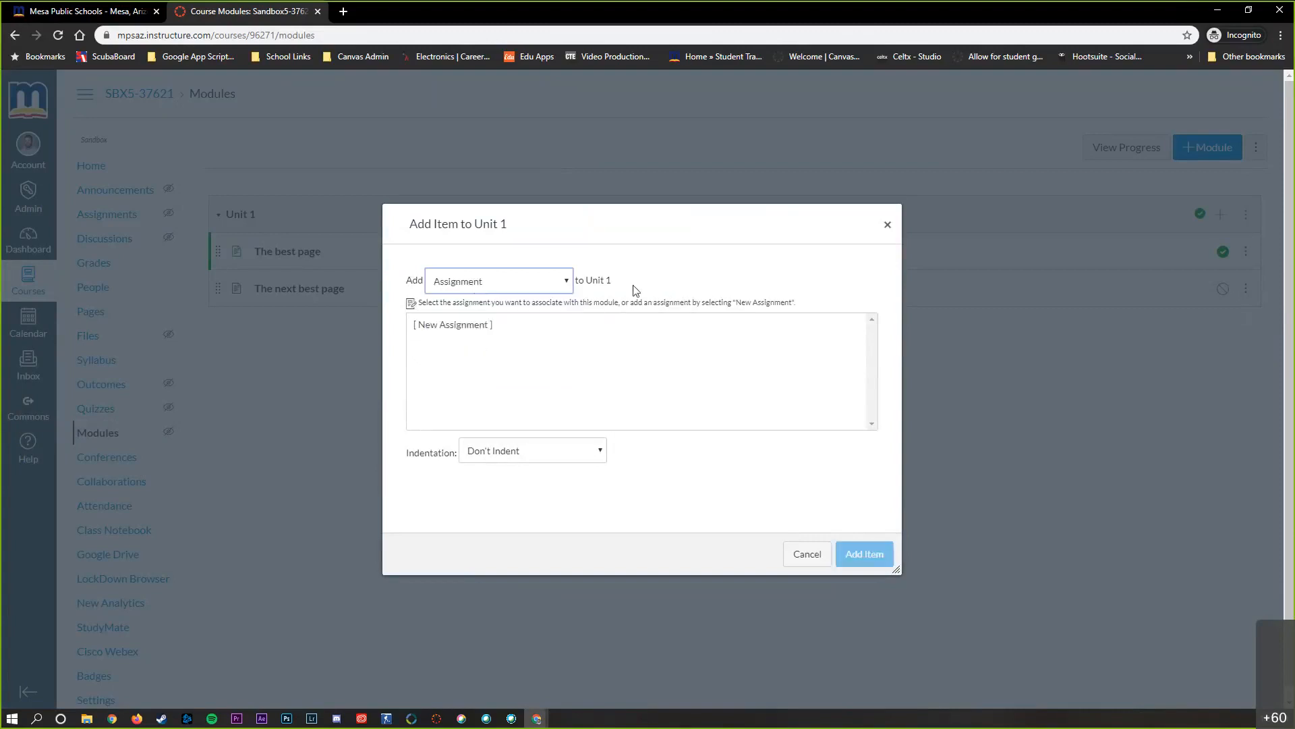
left_click(449, 324)
left_click(525, 448)
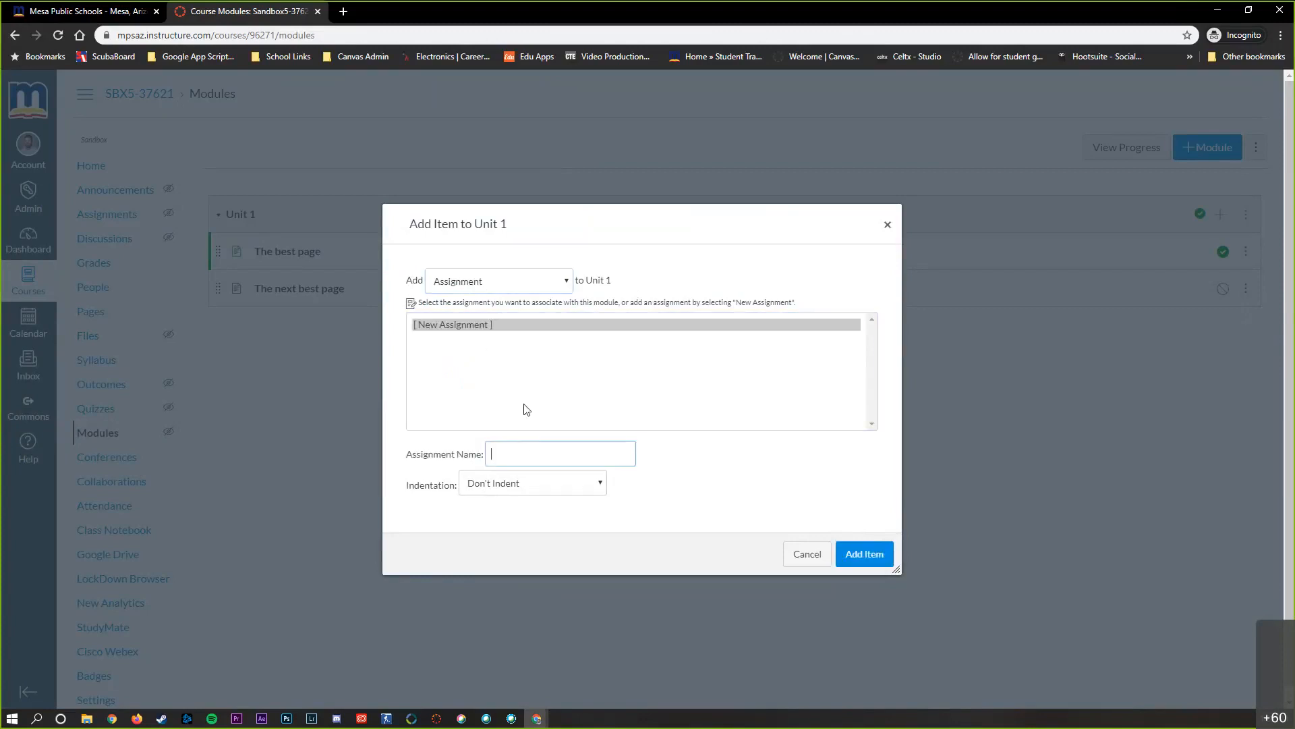
type("Snacks")
left_click(865, 557)
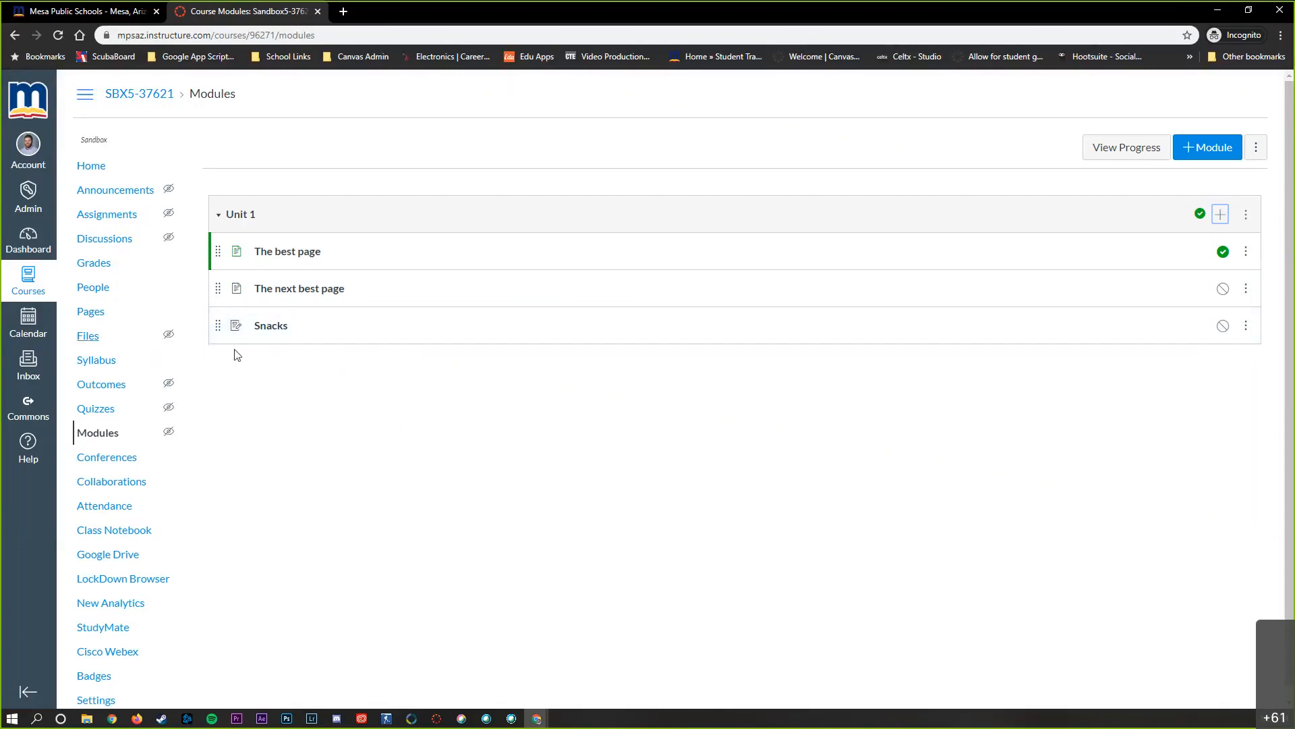
Open the Snacks assignment for editing and enter "make sure to make a great video" as its description
left_click(272, 334)
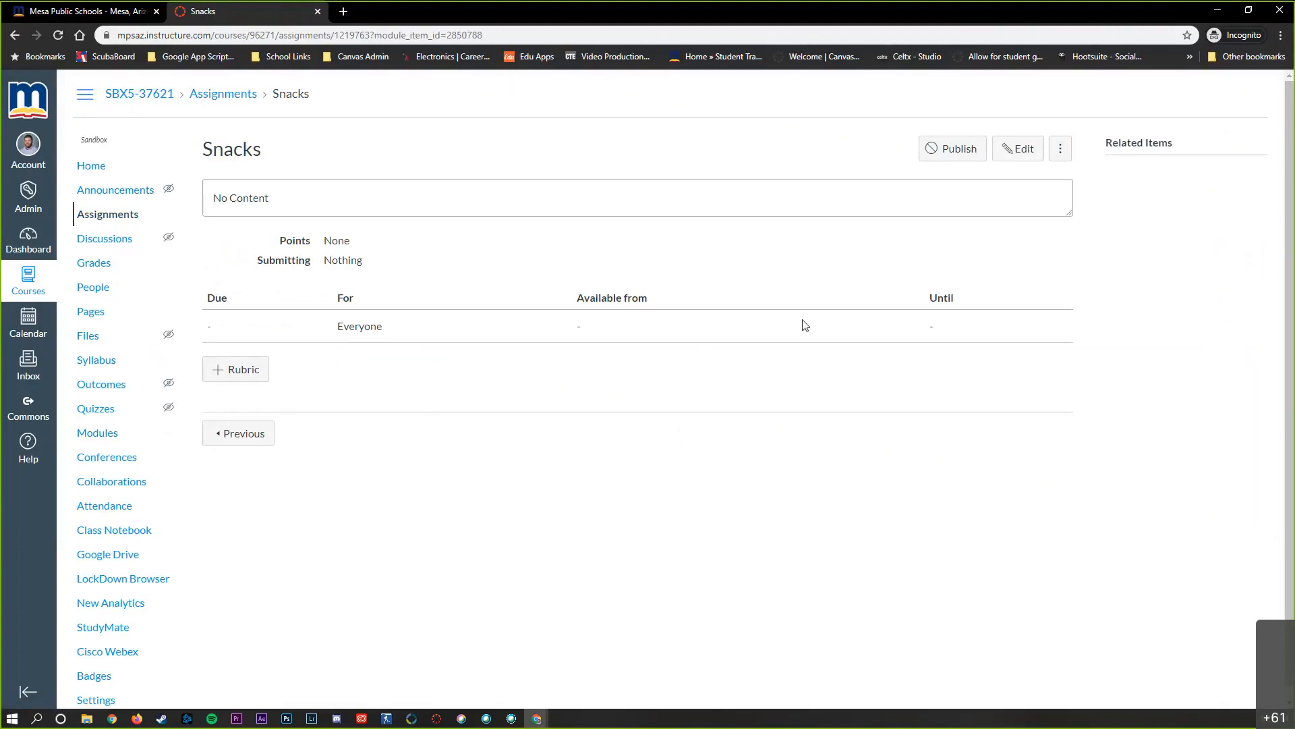
left_click(1025, 151)
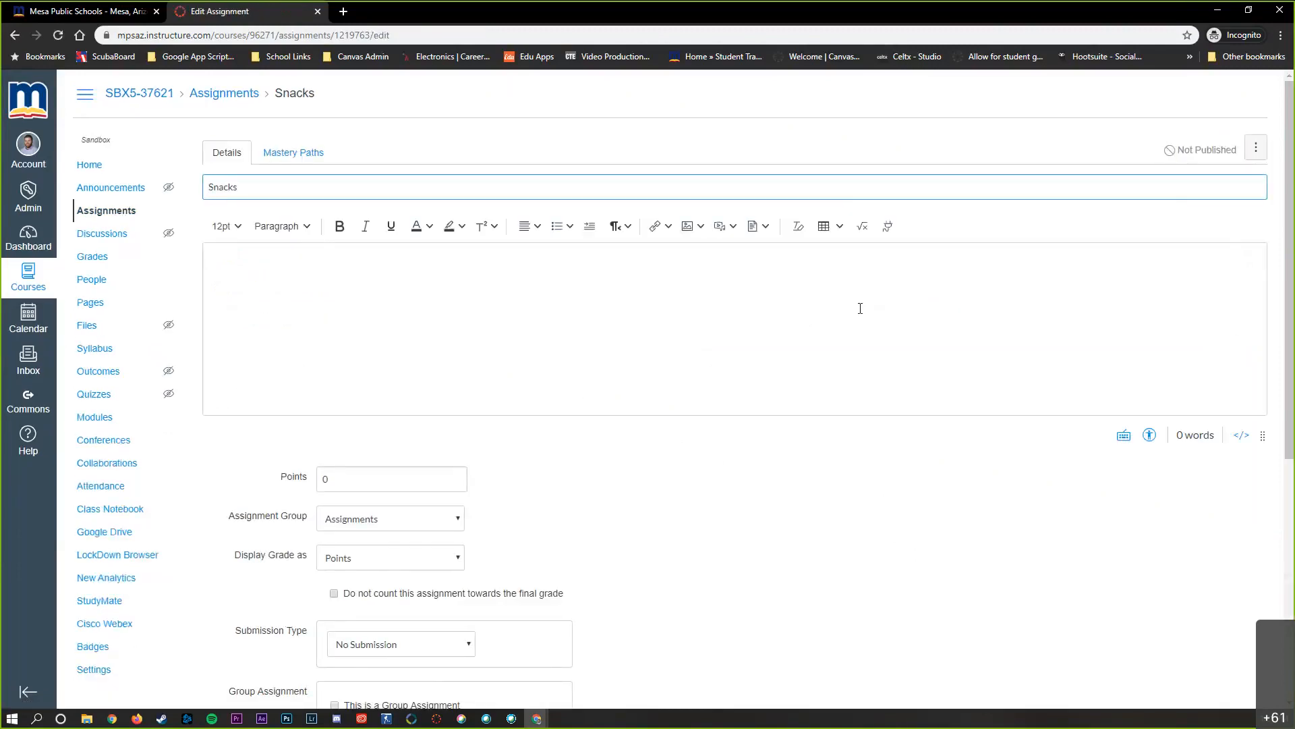
left_click(571, 305)
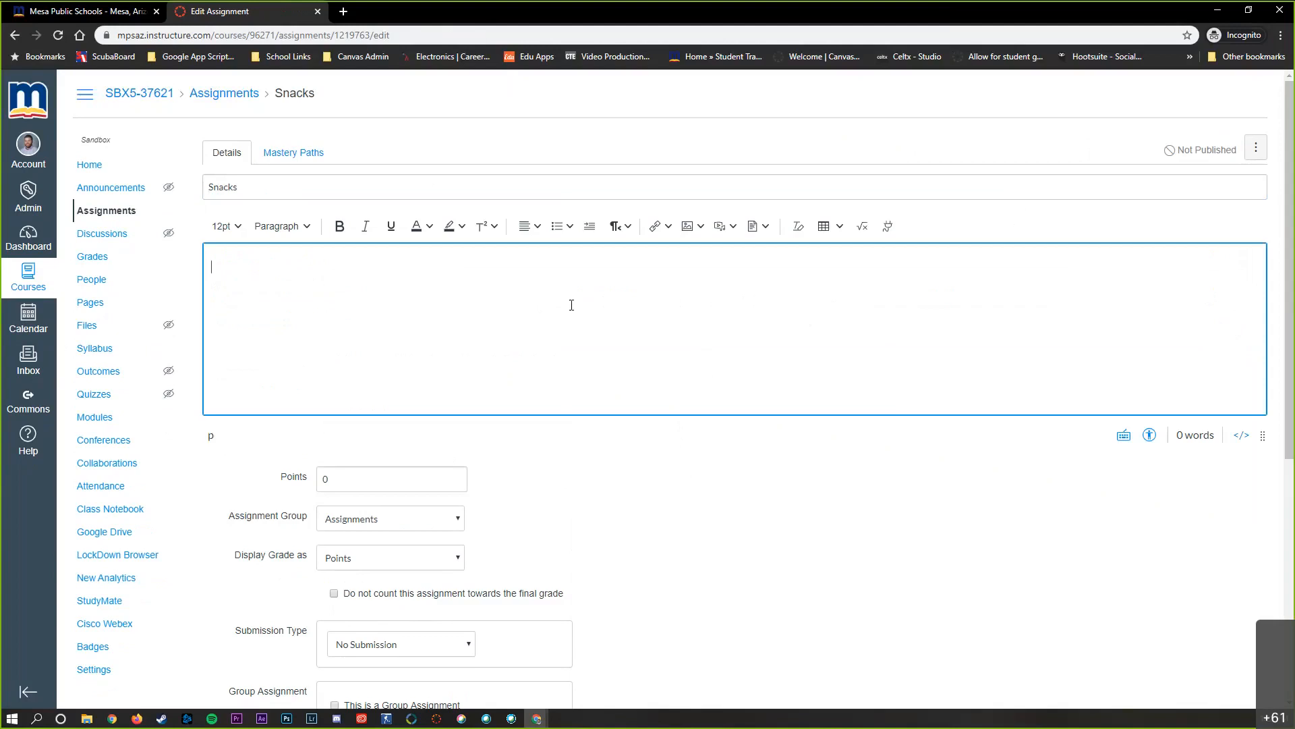
type("make sure to make a great video")
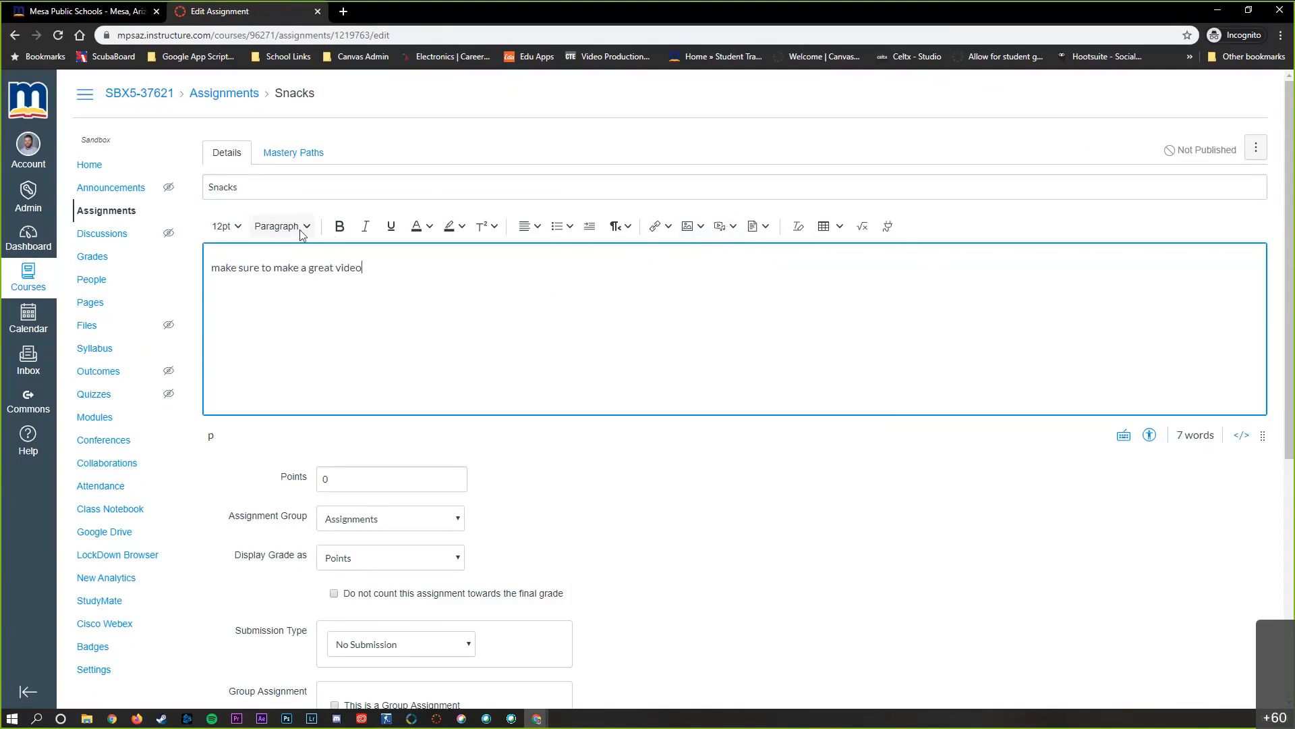
Set the Snacks assignment's points to 20
left_click(691, 229)
left_click(596, 292)
scroll(928, 482, "down", 2)
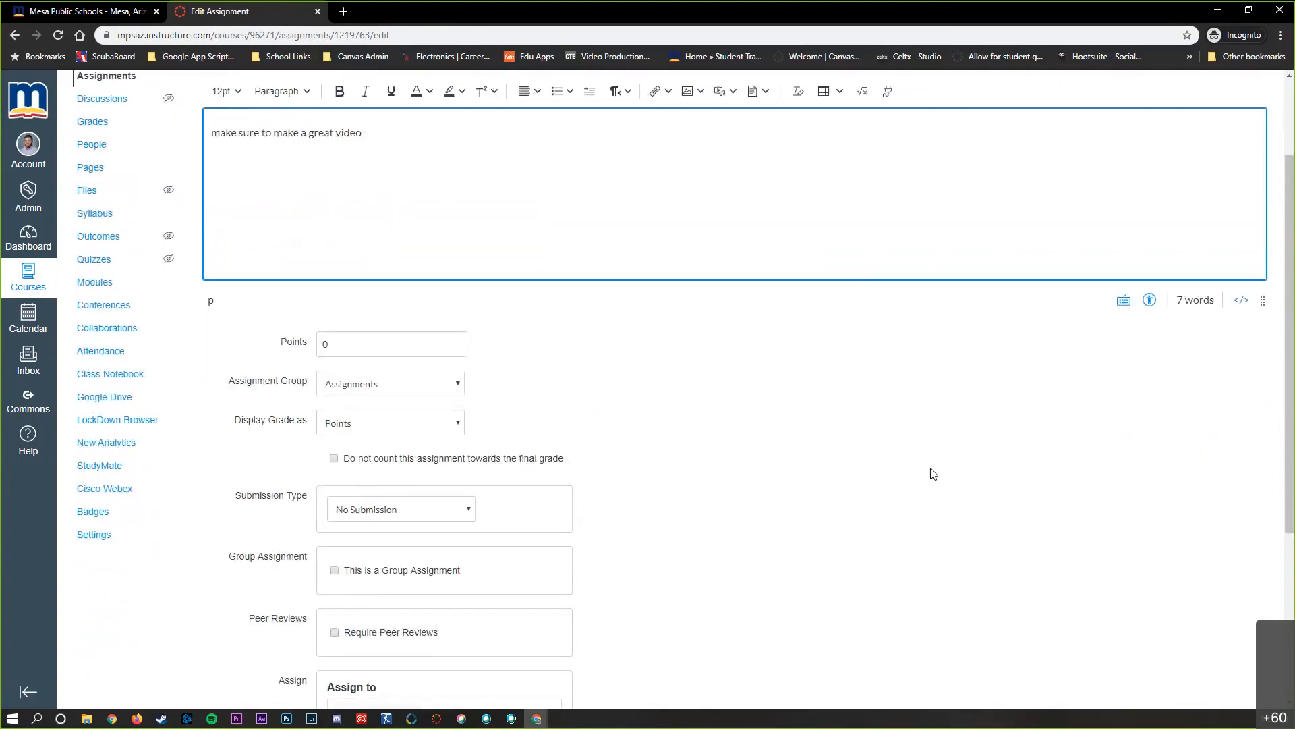
scroll(933, 474, "down", 2)
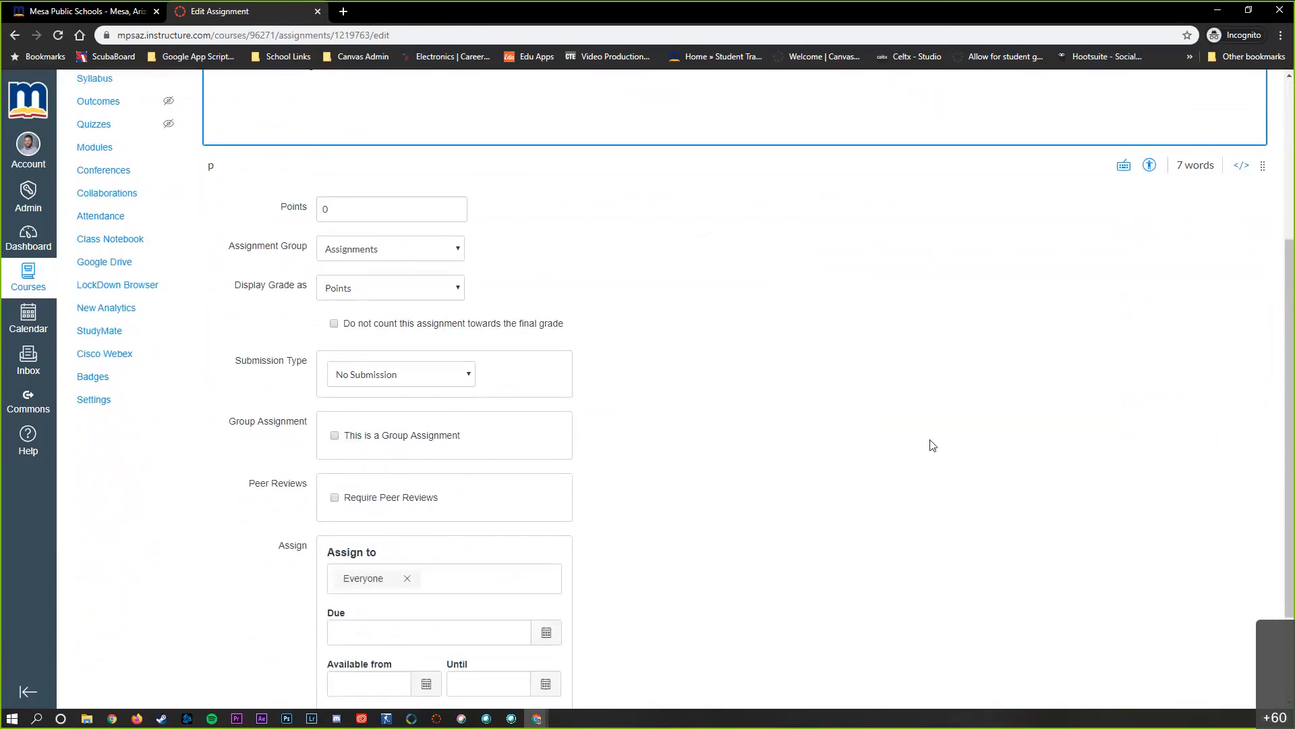
left_click(390, 209)
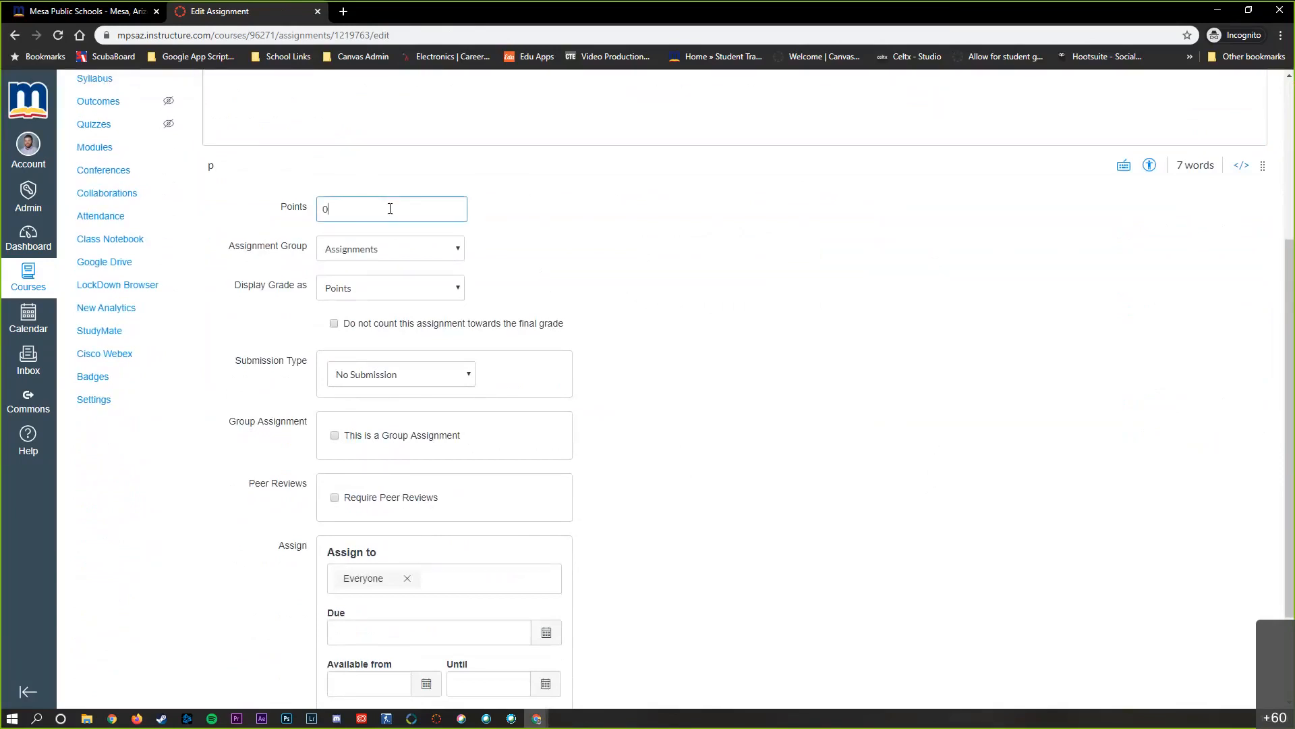
left_click_drag(377, 208, 299, 212)
type("20")
left_click(514, 218)
Examine the available assignment groups and grade display formats for the Snacks assignment
left_click(387, 251)
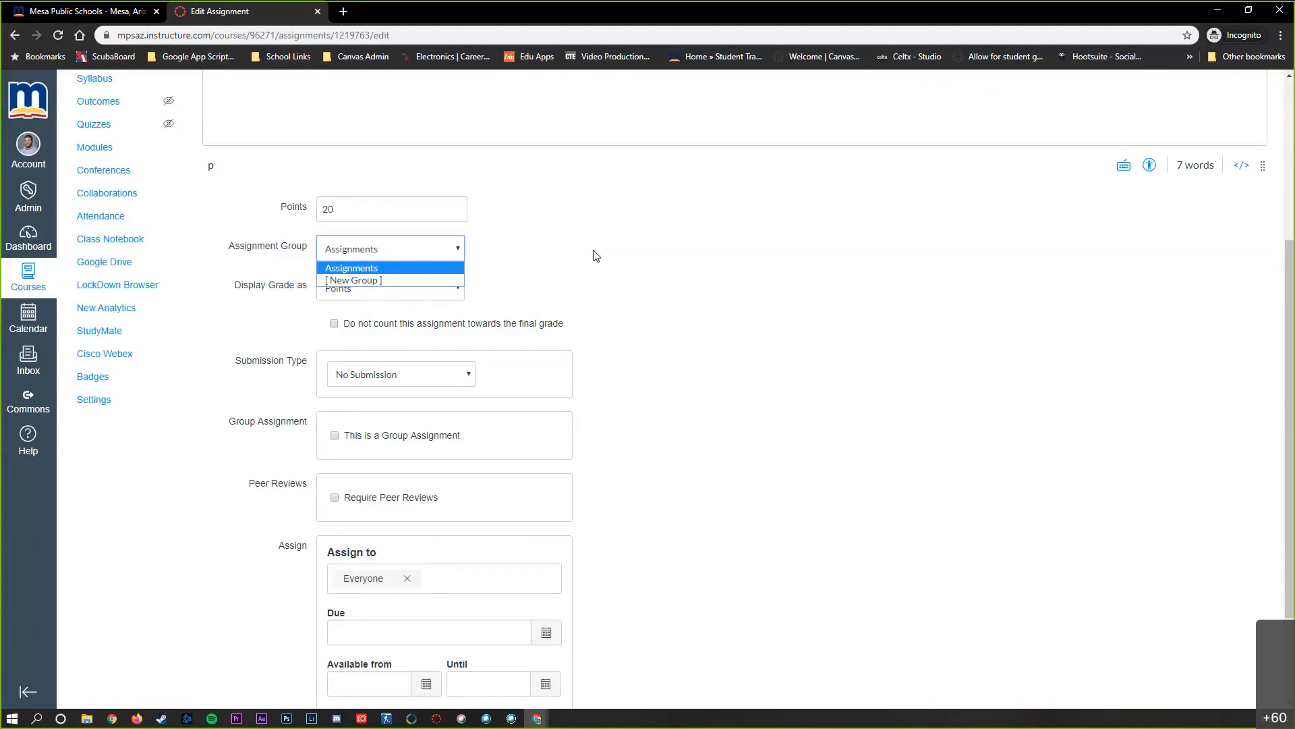
left_click(385, 251)
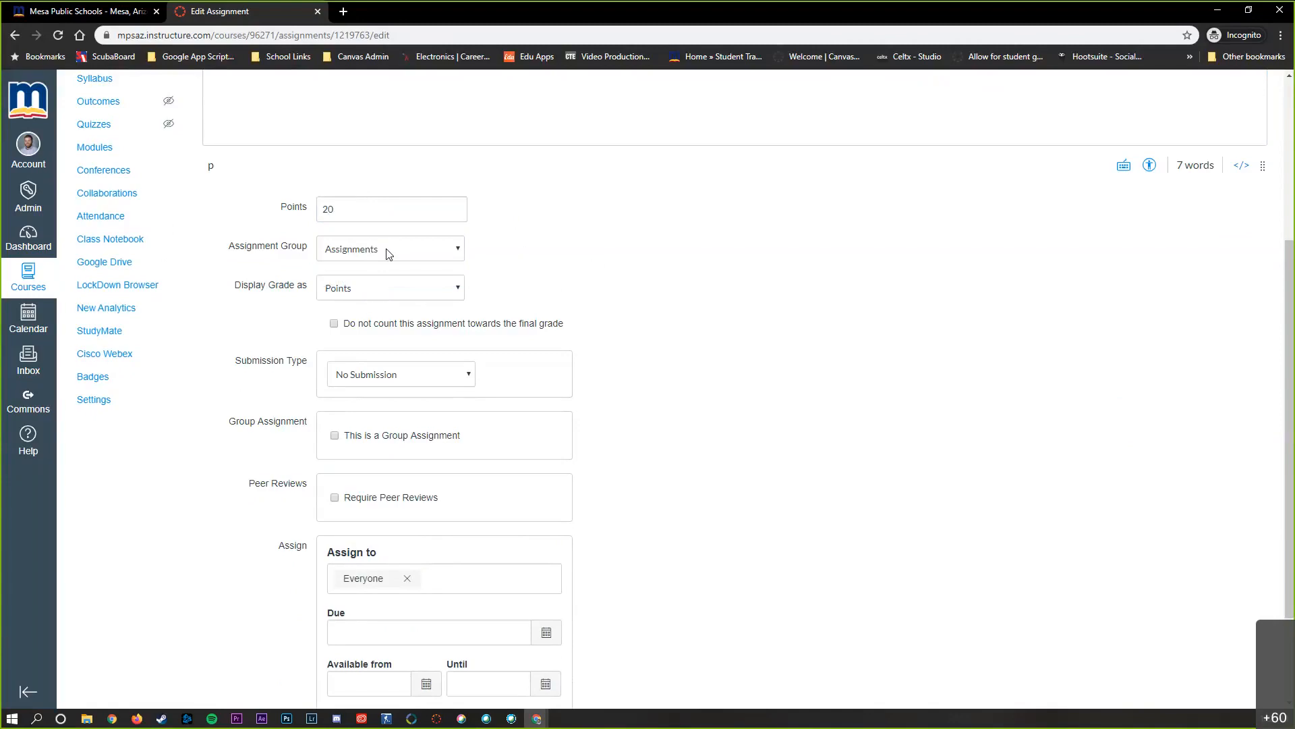
scroll(641, 270, "down", 1)
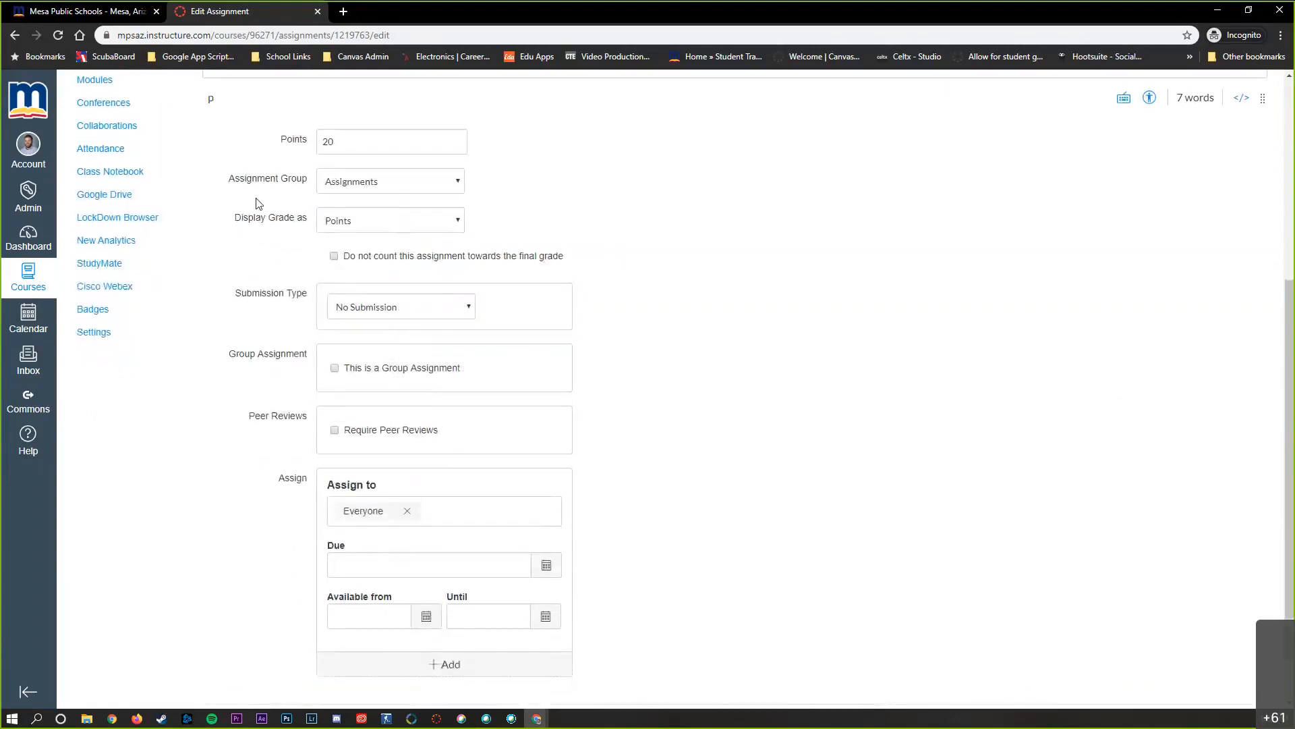
left_click(368, 229)
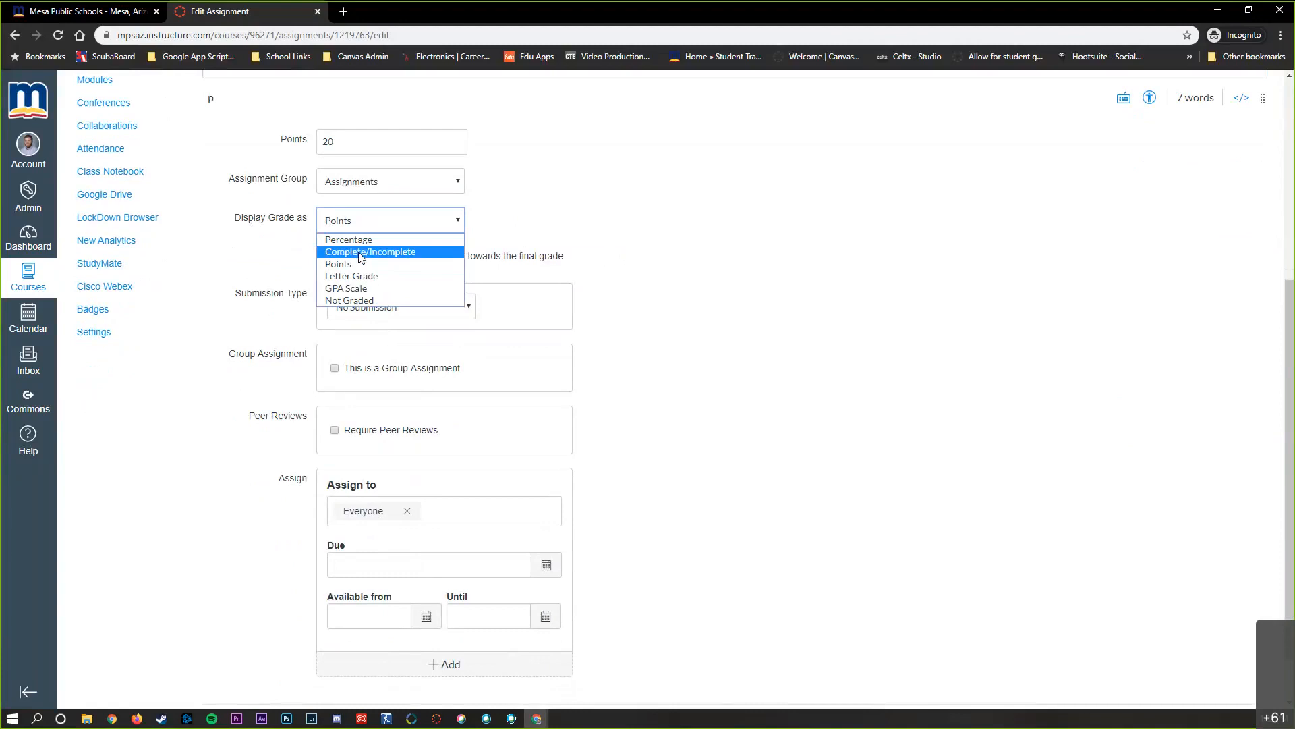
left_click(702, 251)
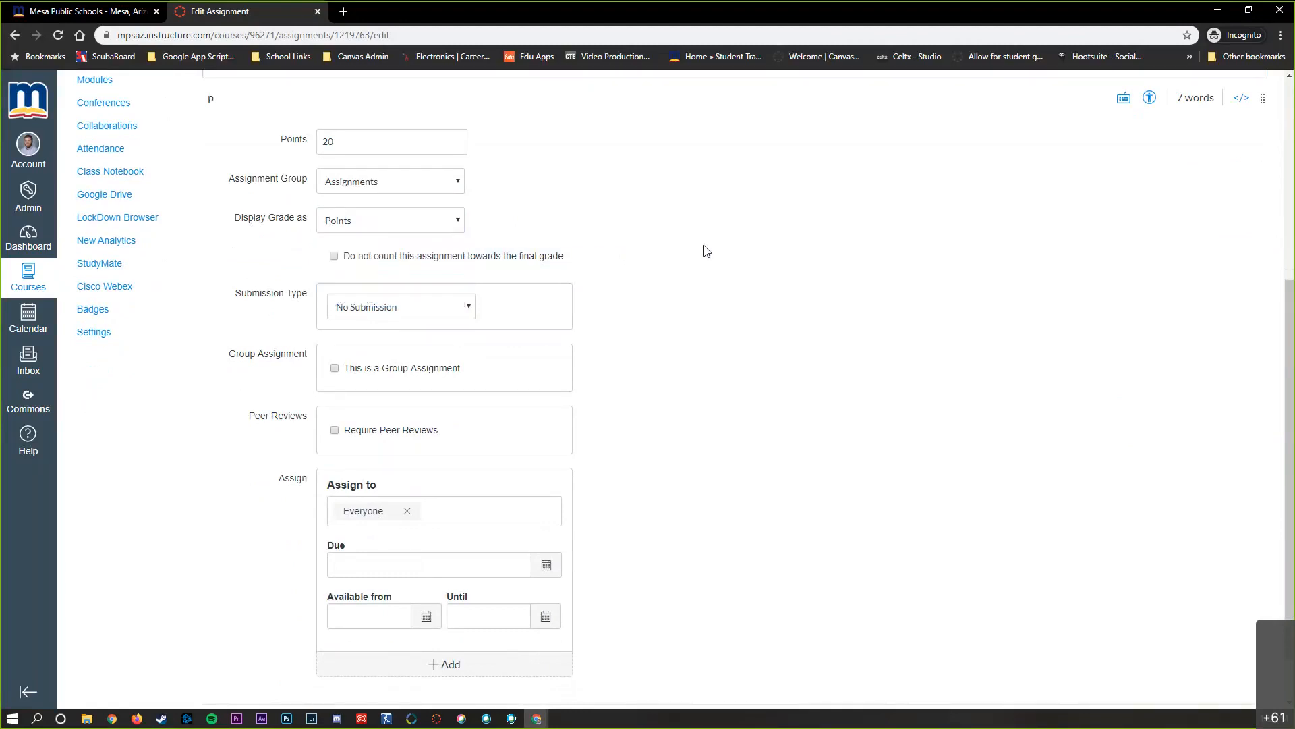
Set the submission type to Online and allow Text Entry submissions
left_click(459, 307)
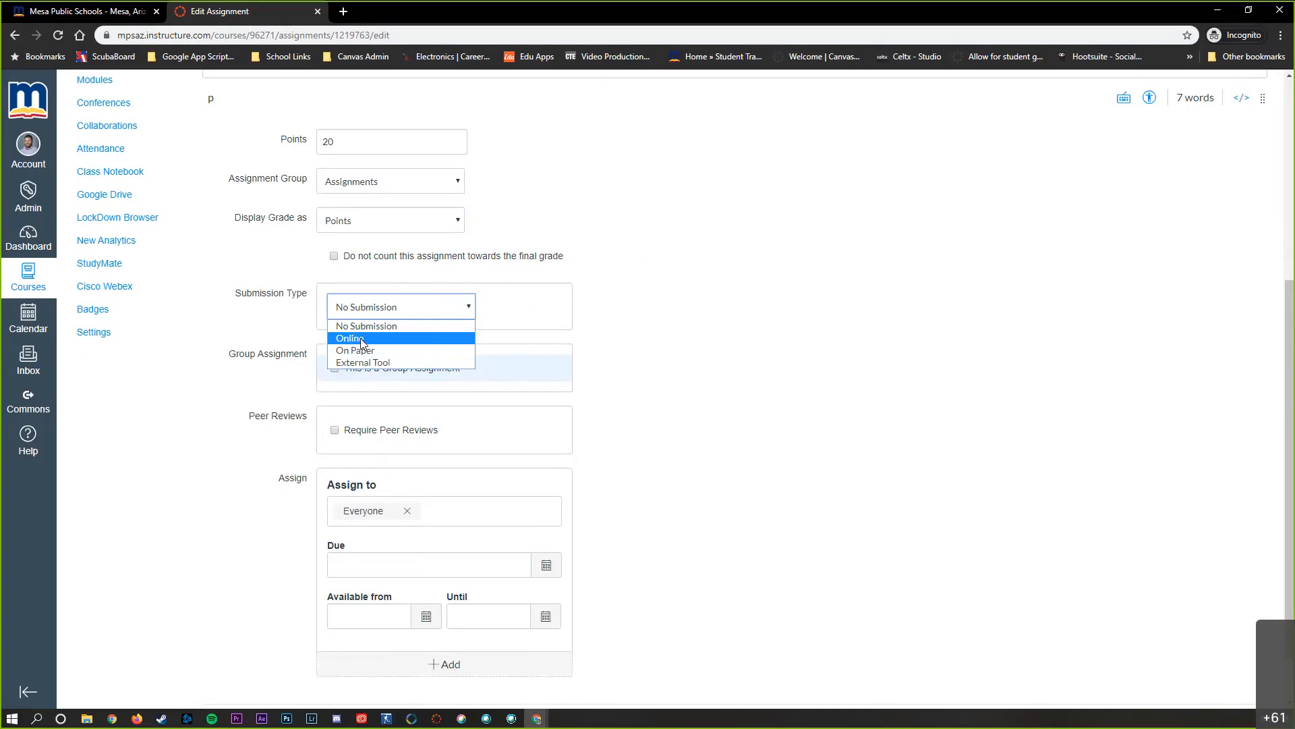
left_click(362, 340)
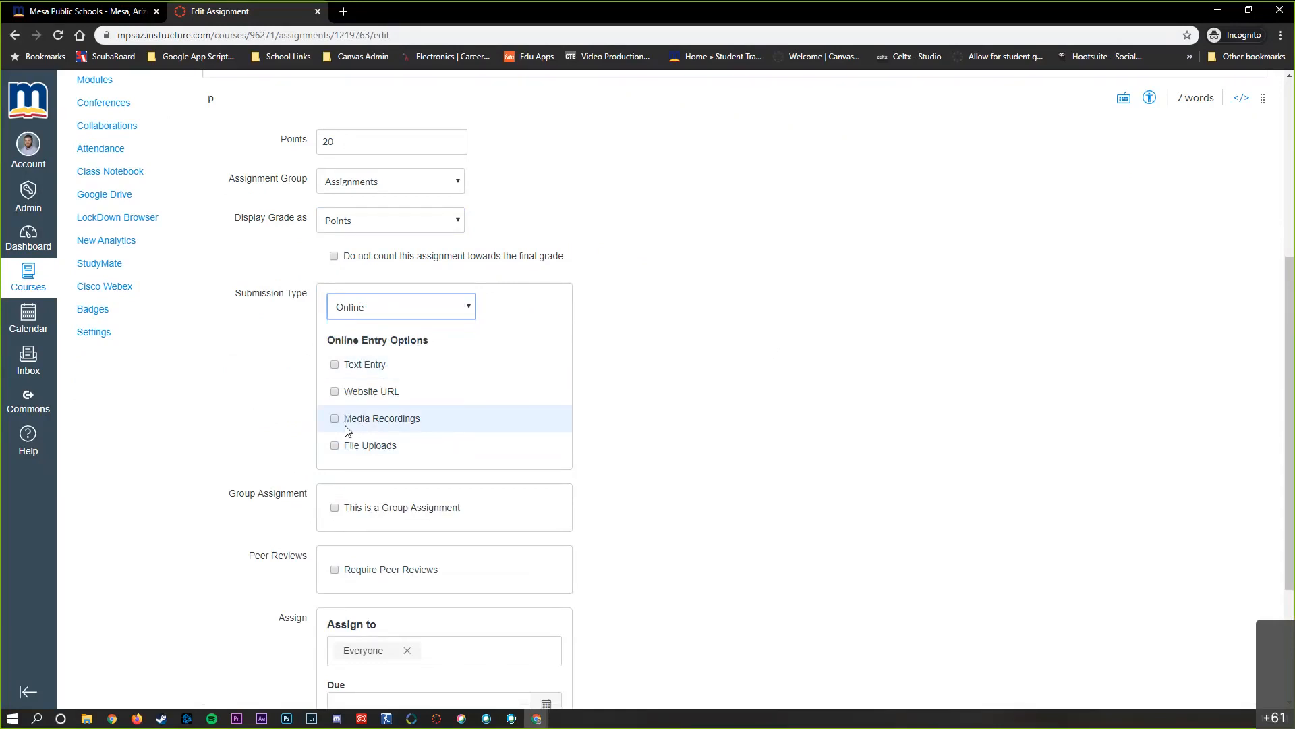
left_click(335, 368)
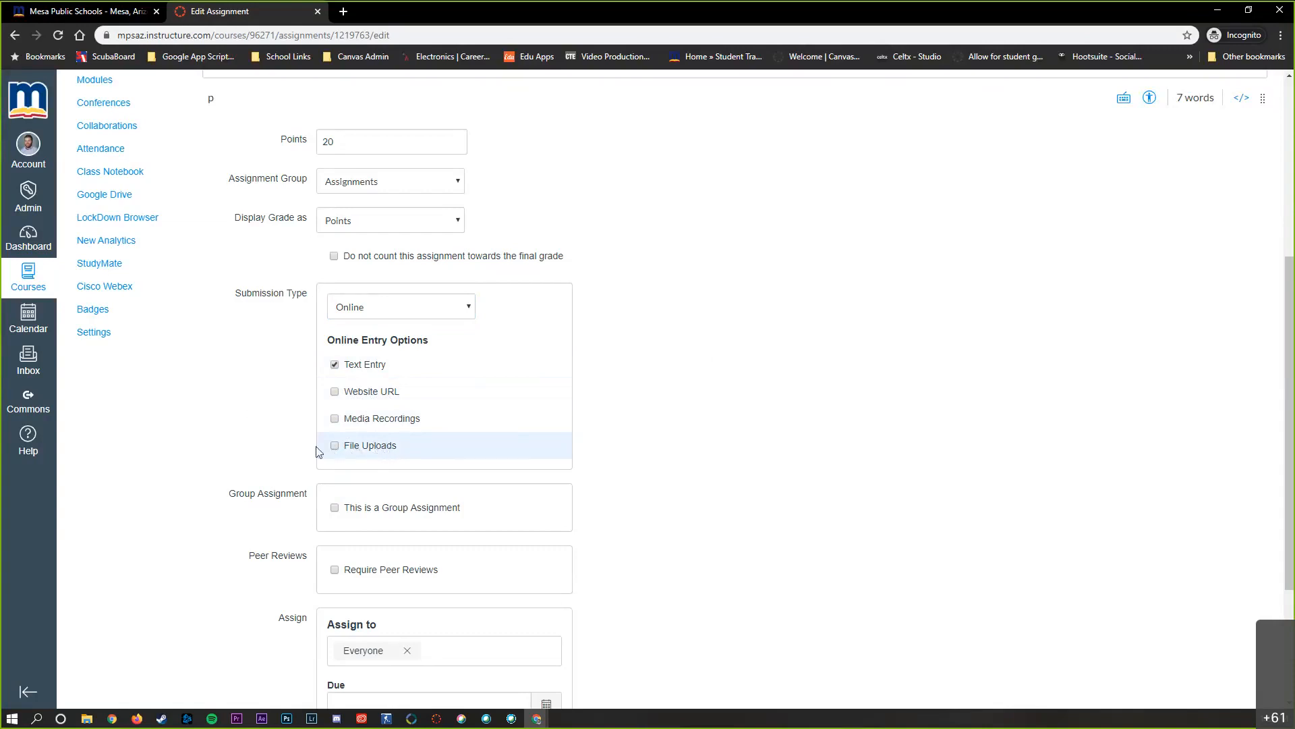
left_click(334, 446)
left_click(335, 420)
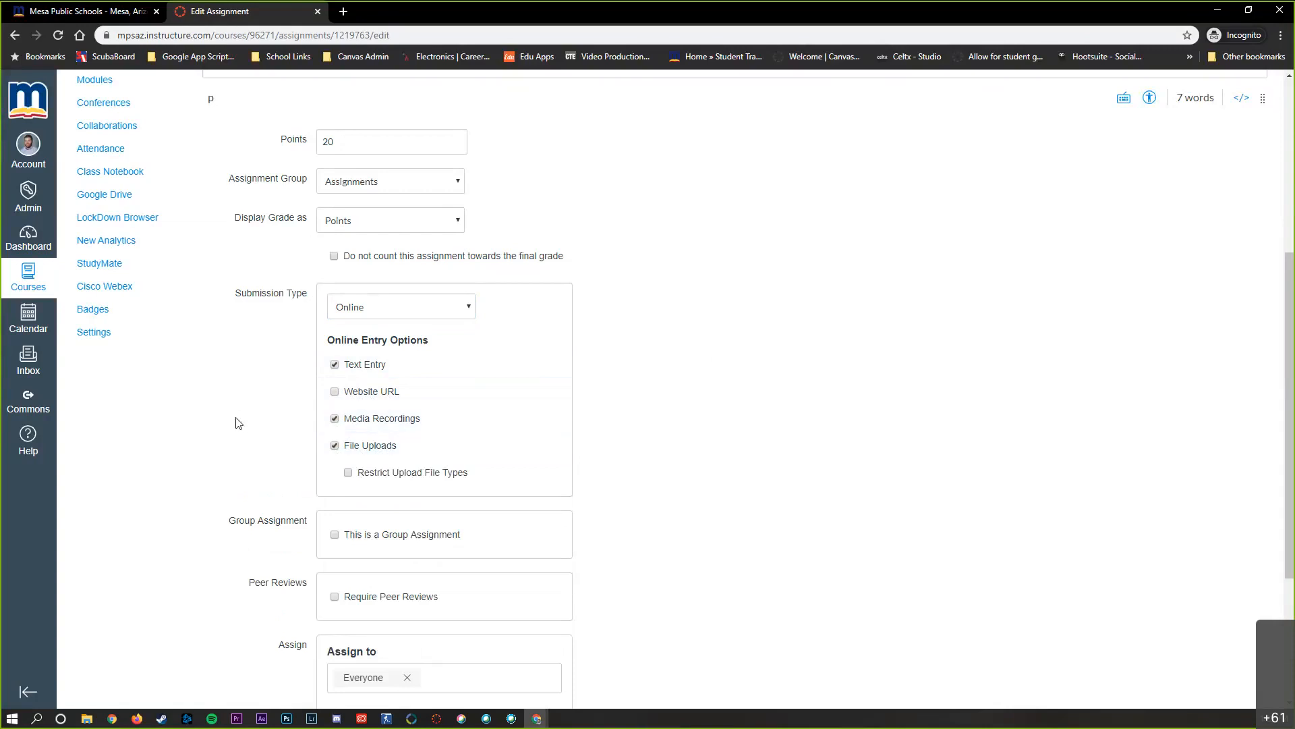
left_click(335, 420)
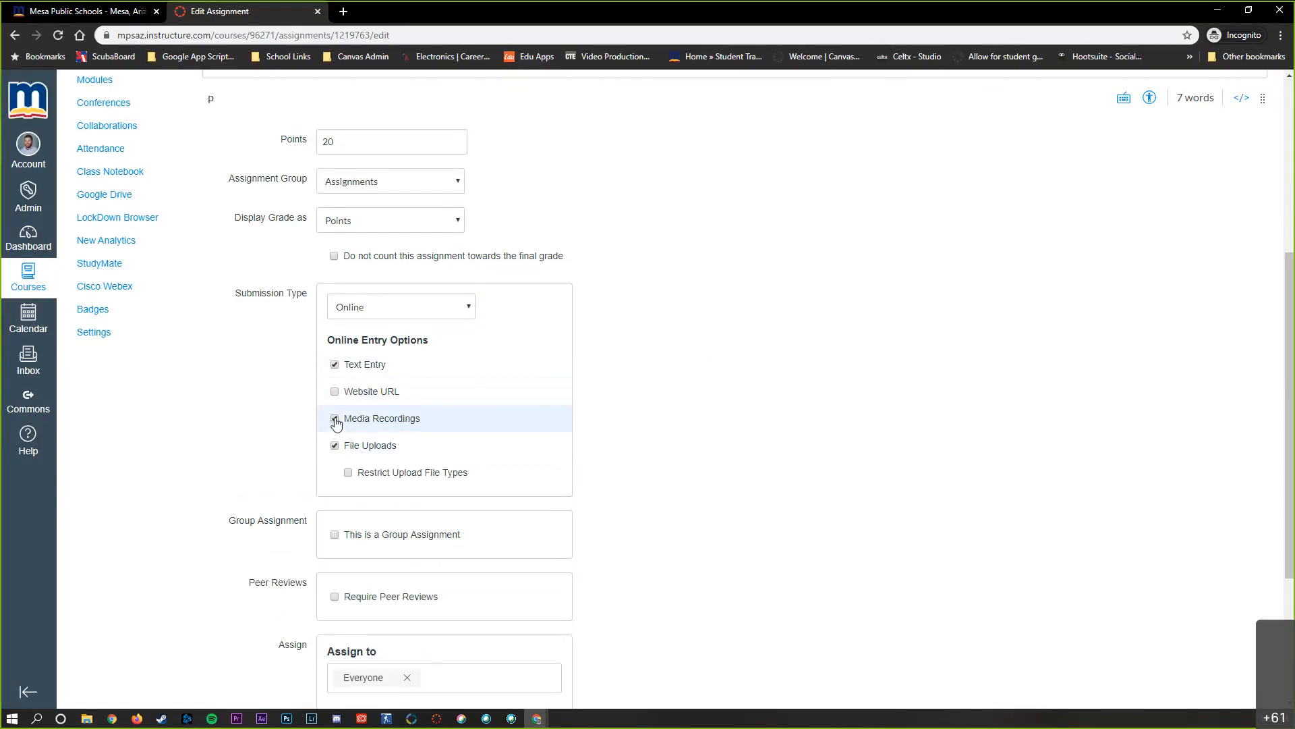
left_click(334, 445)
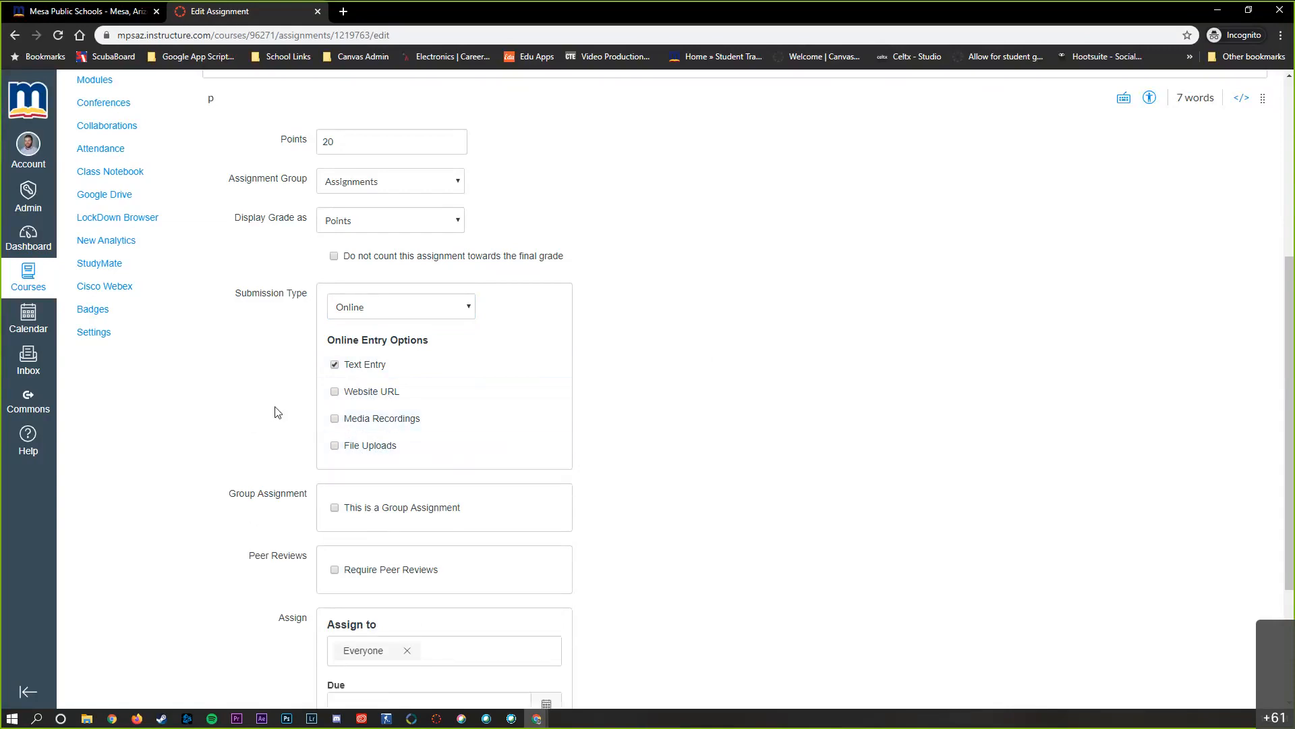
Examine the peer review settings and the choices for who the assignment is assigned to
scroll(278, 410, "down", 3)
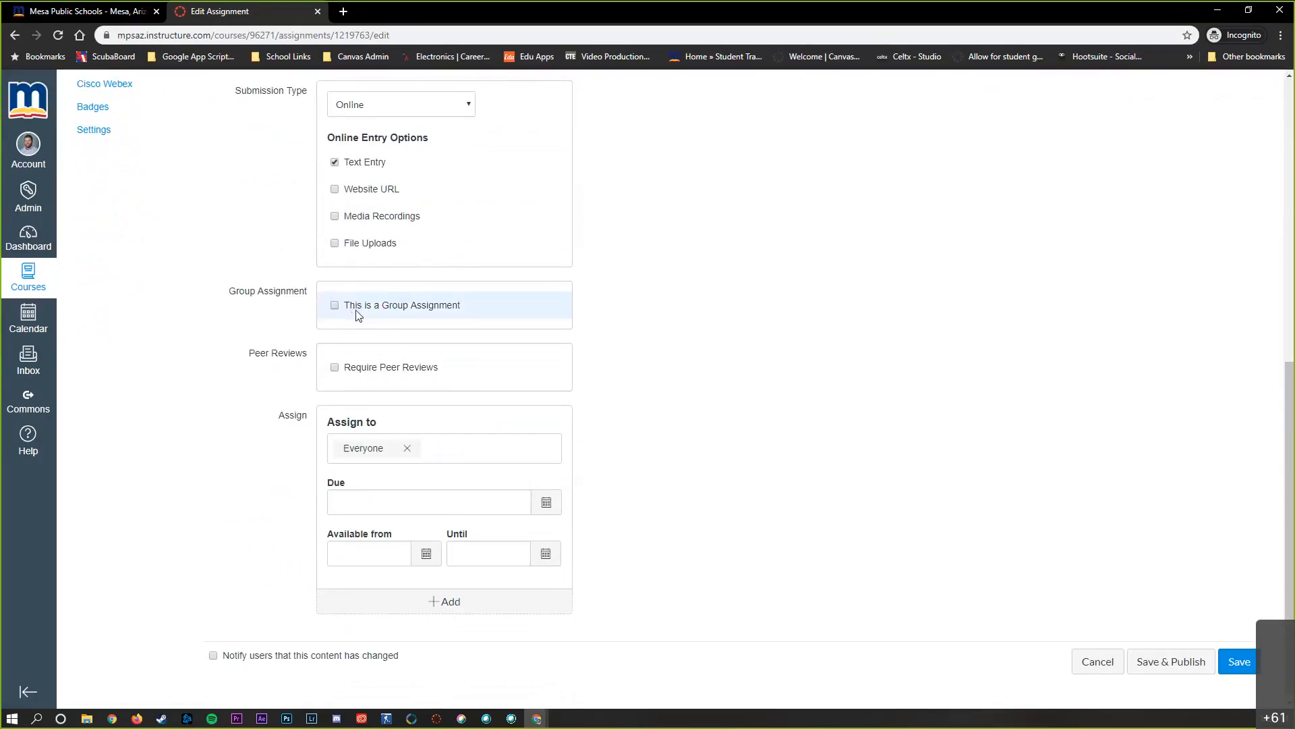
left_click(335, 369)
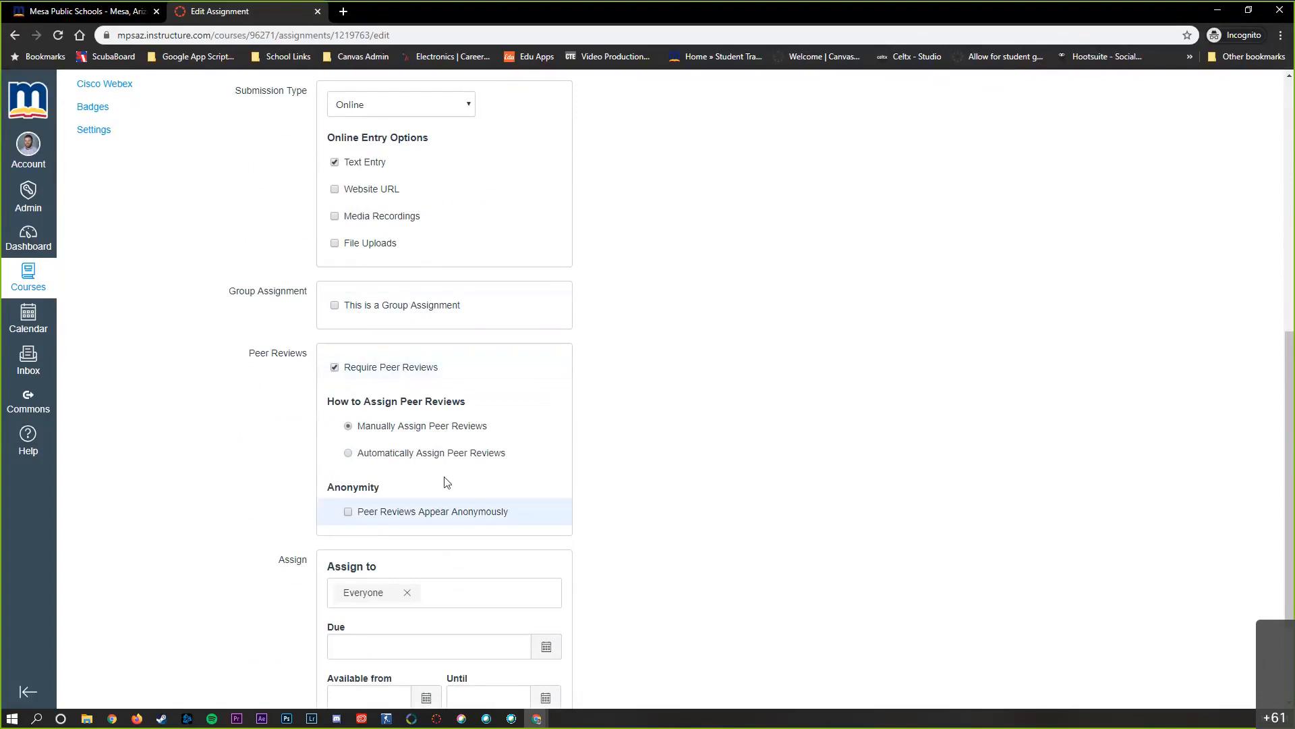
left_click(334, 368)
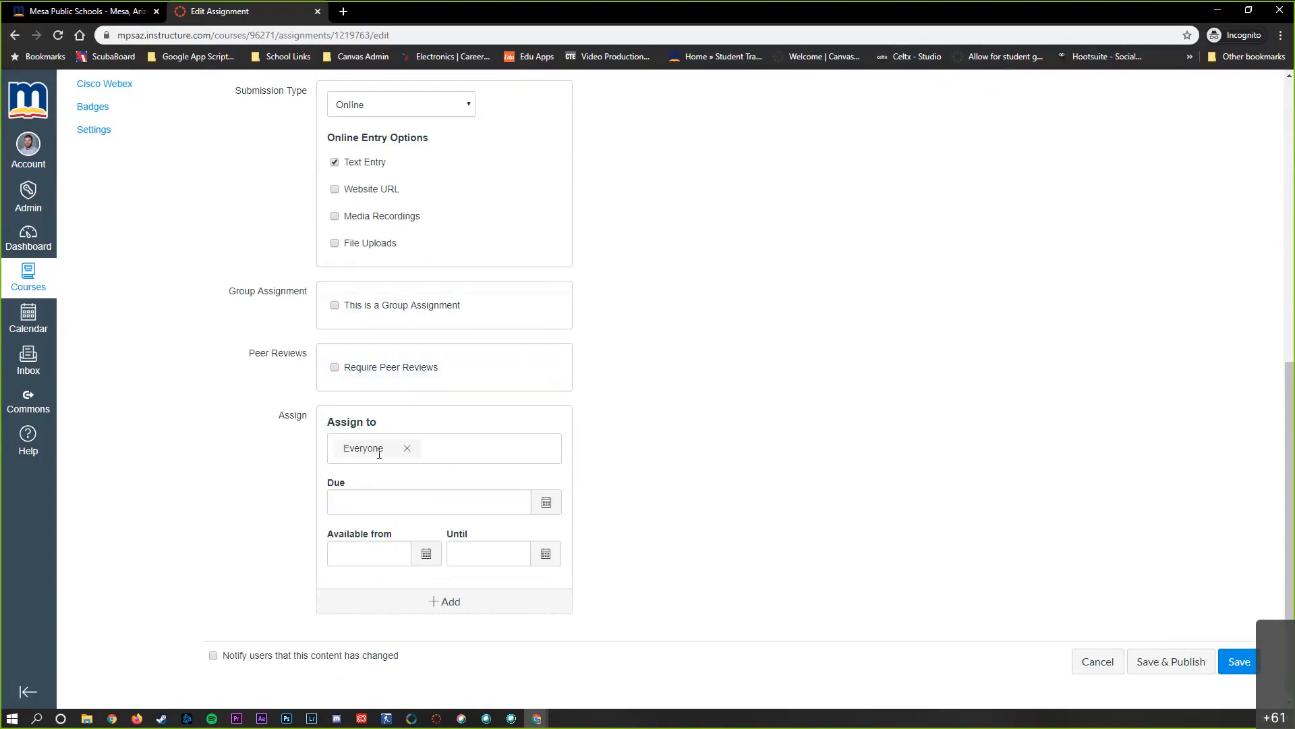
left_click(427, 456)
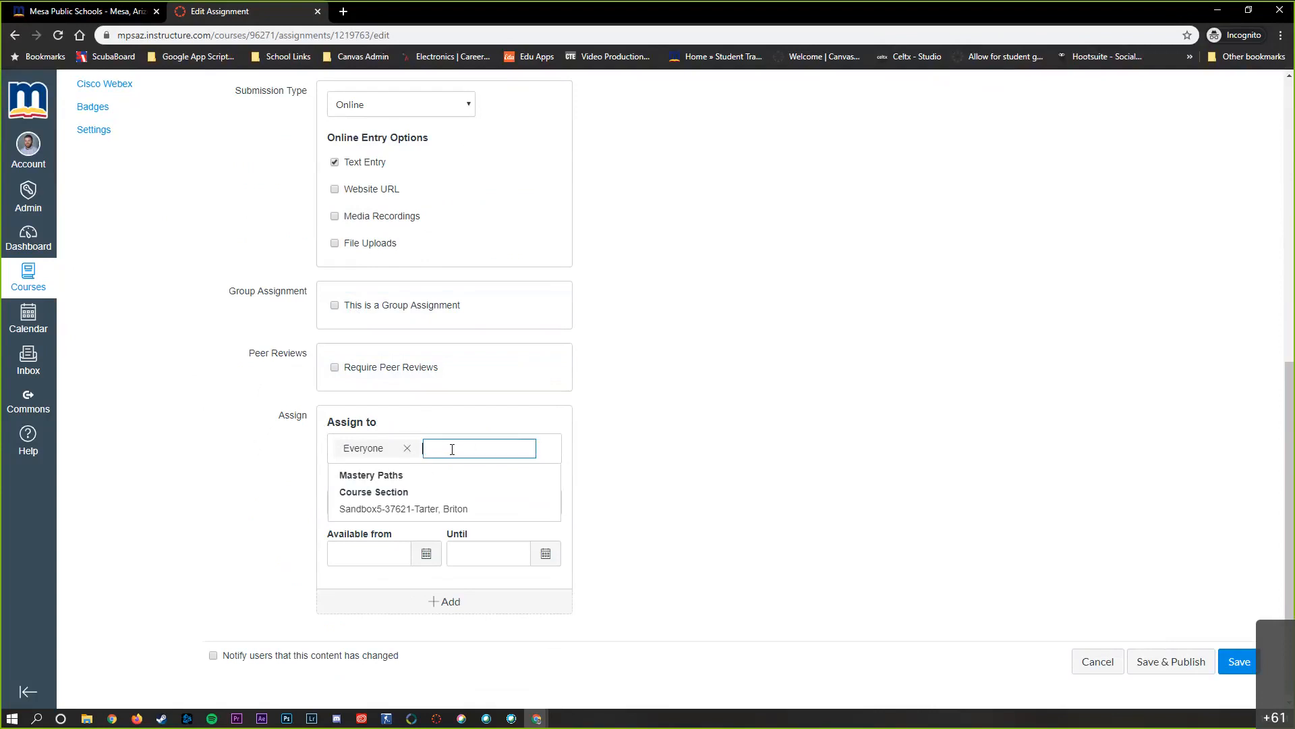
left_click(618, 451)
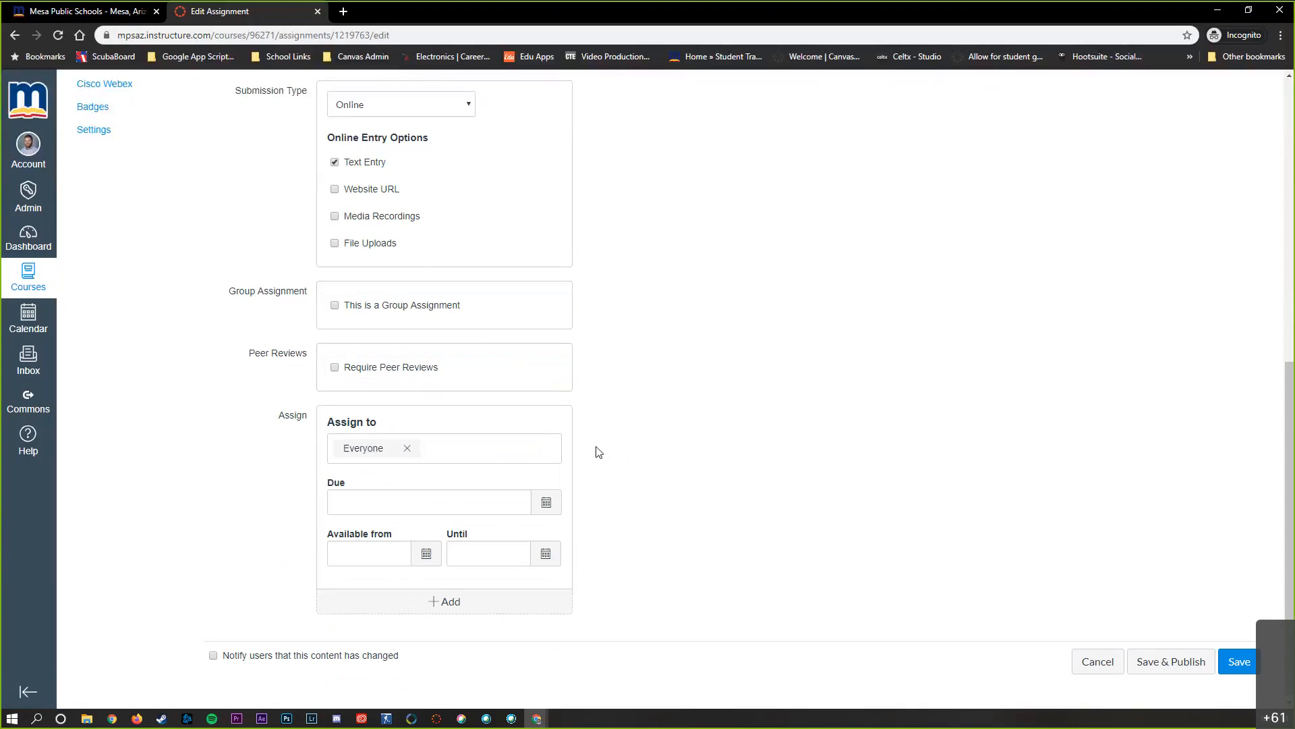
Save and publish the Snacks assignment with a due date of April 1, and return to the course's modules
left_click(560, 510)
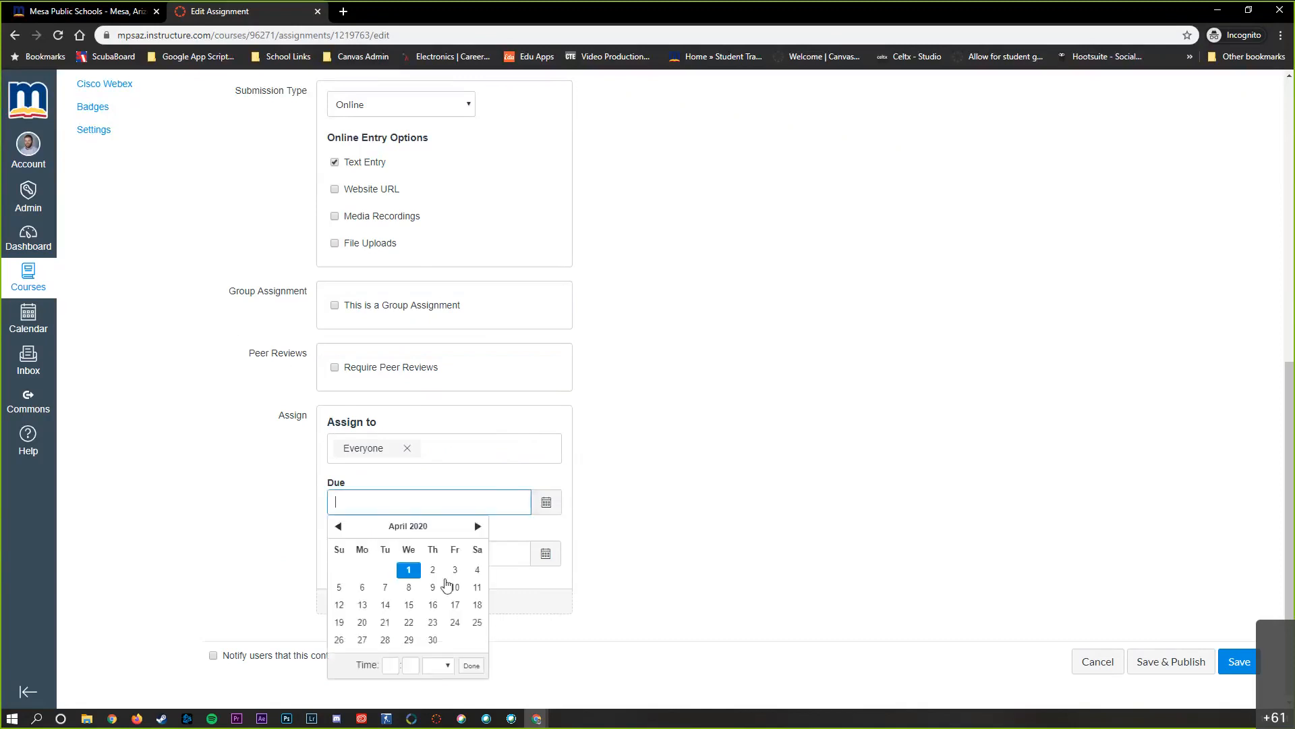
left_click(408, 572)
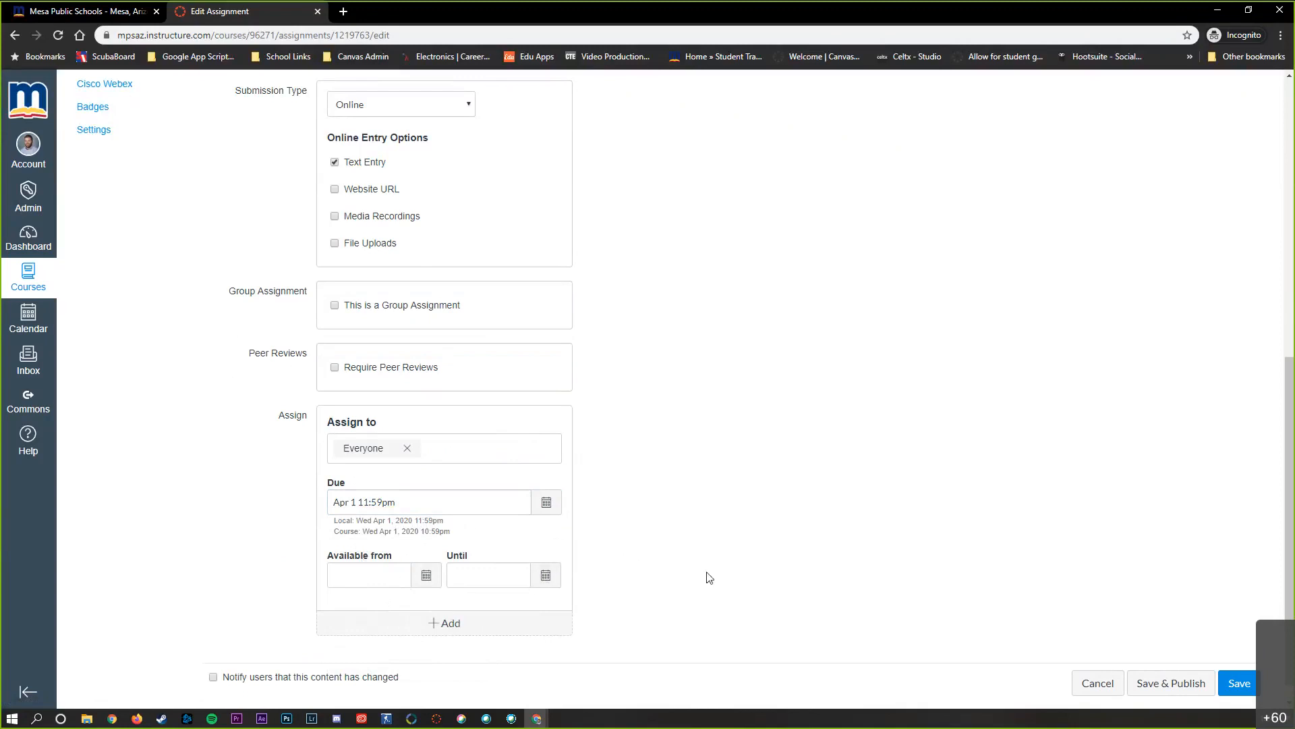
scroll(799, 563, "down", 1)
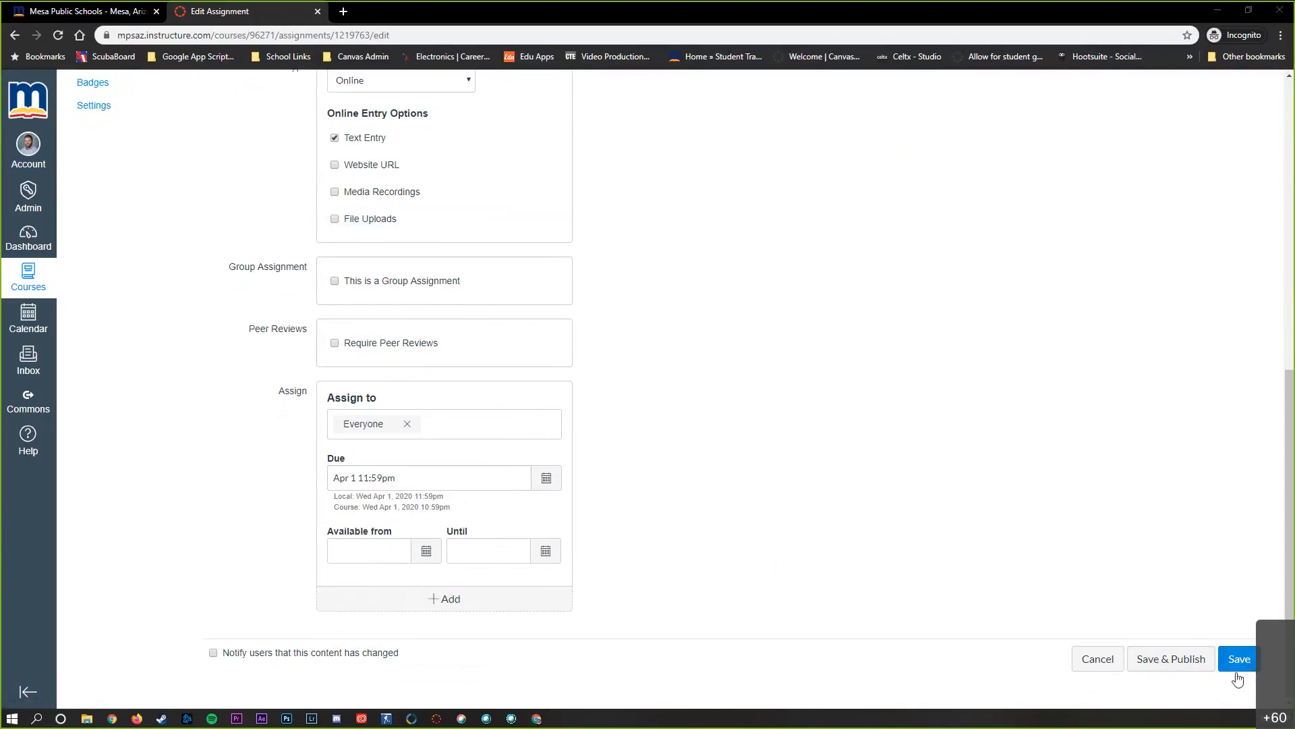
left_click(1172, 666)
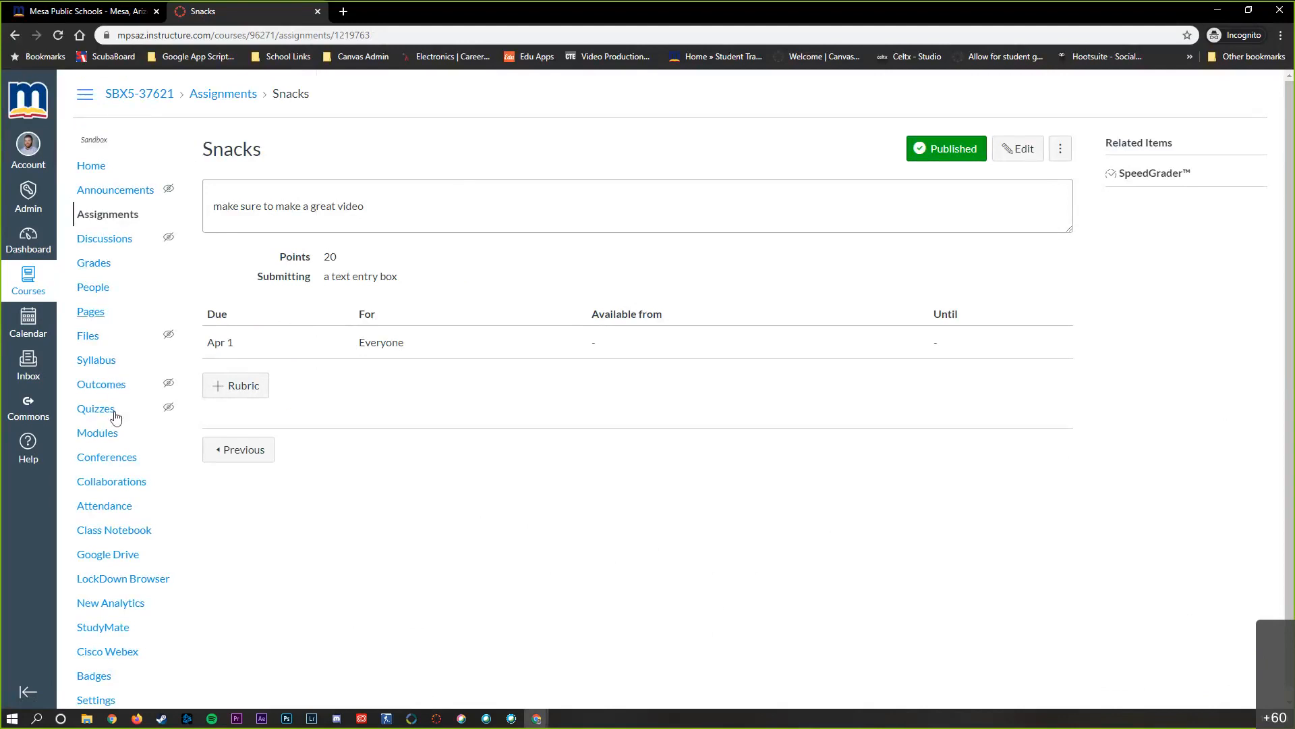
left_click(112, 438)
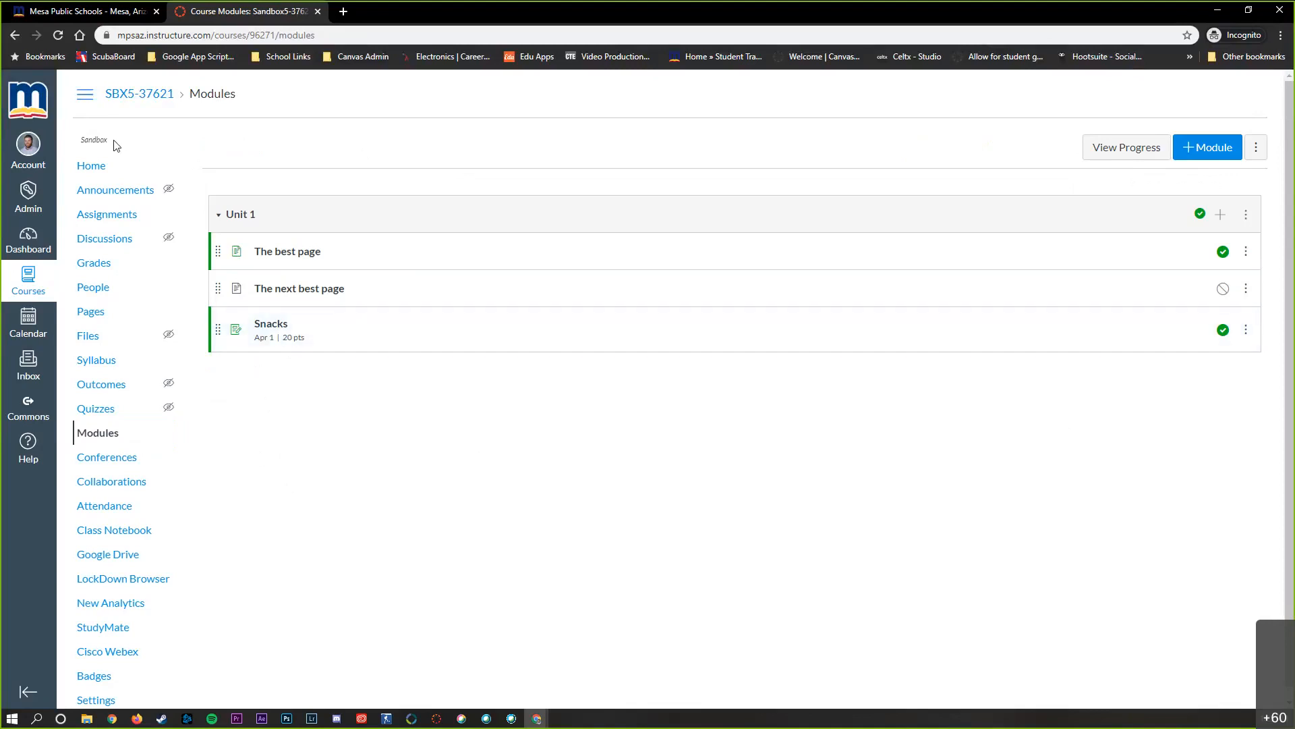
Hide Badges from students in the course navigation settings and save the change
scroll(128, 614, "down", 1)
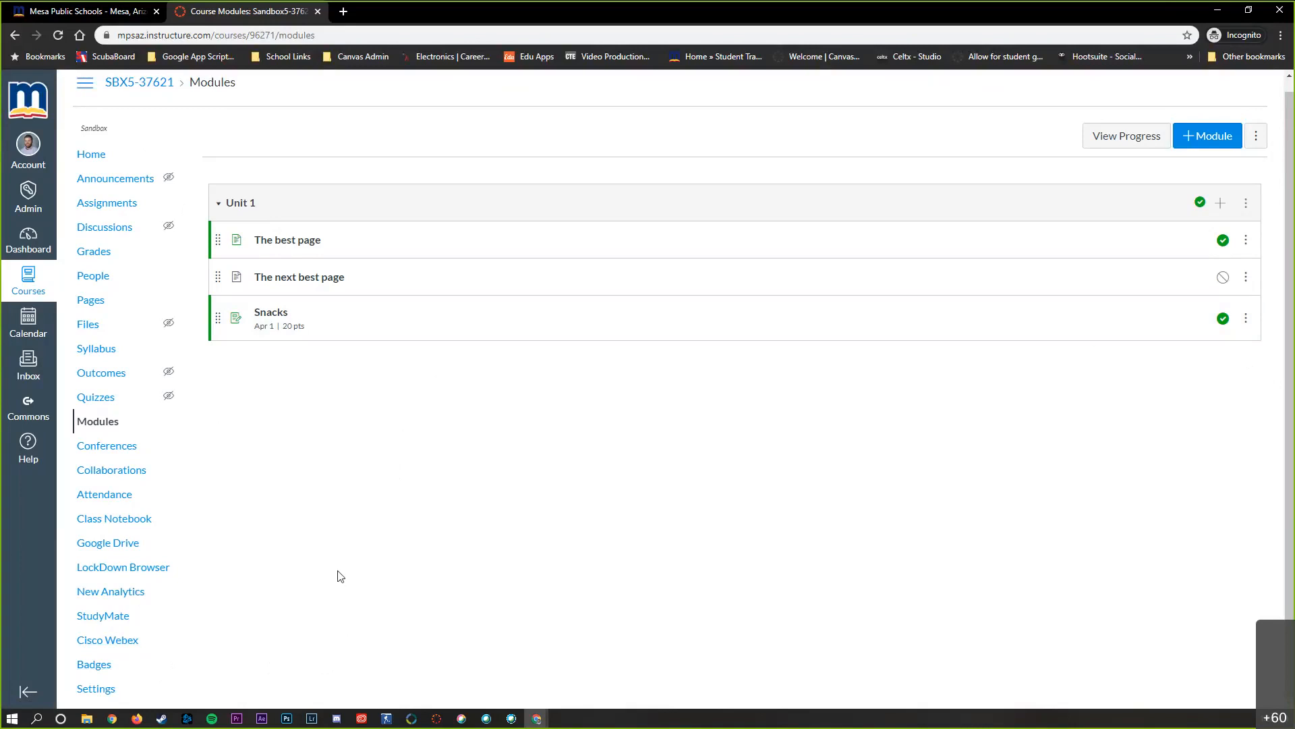
left_click(106, 695)
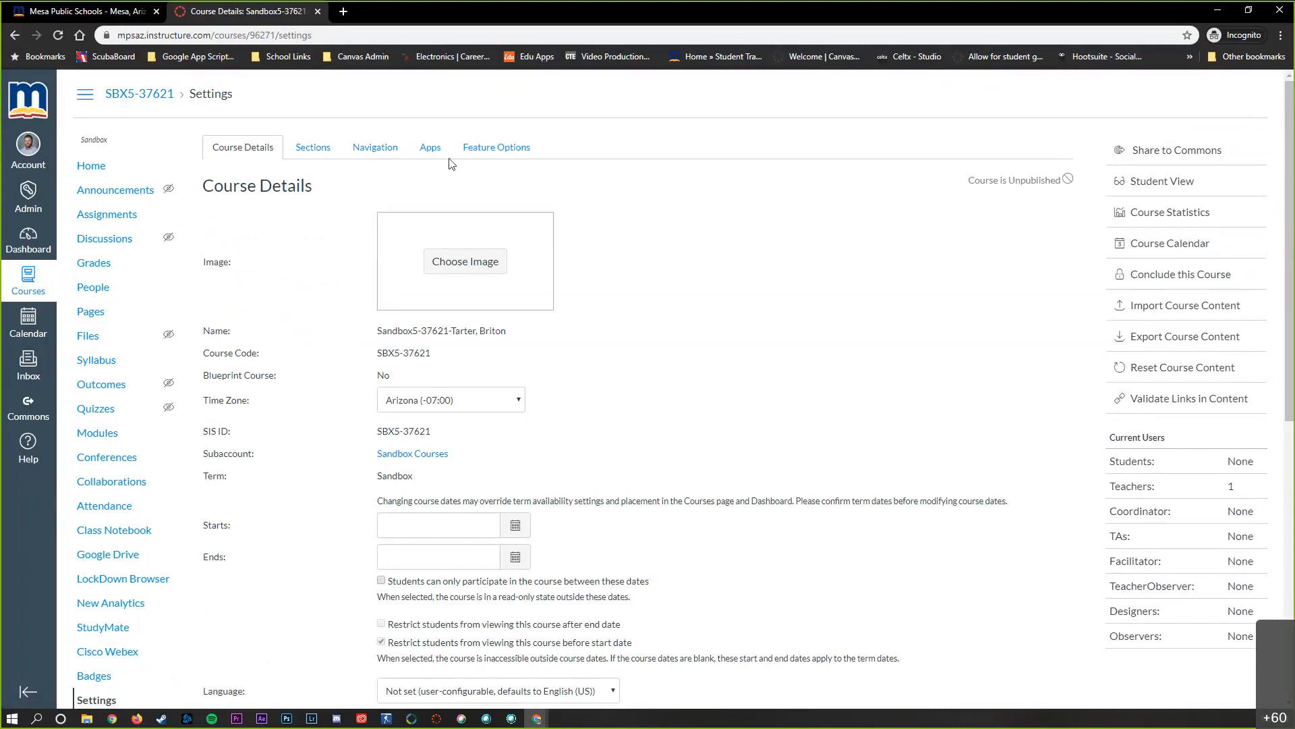
left_click(374, 155)
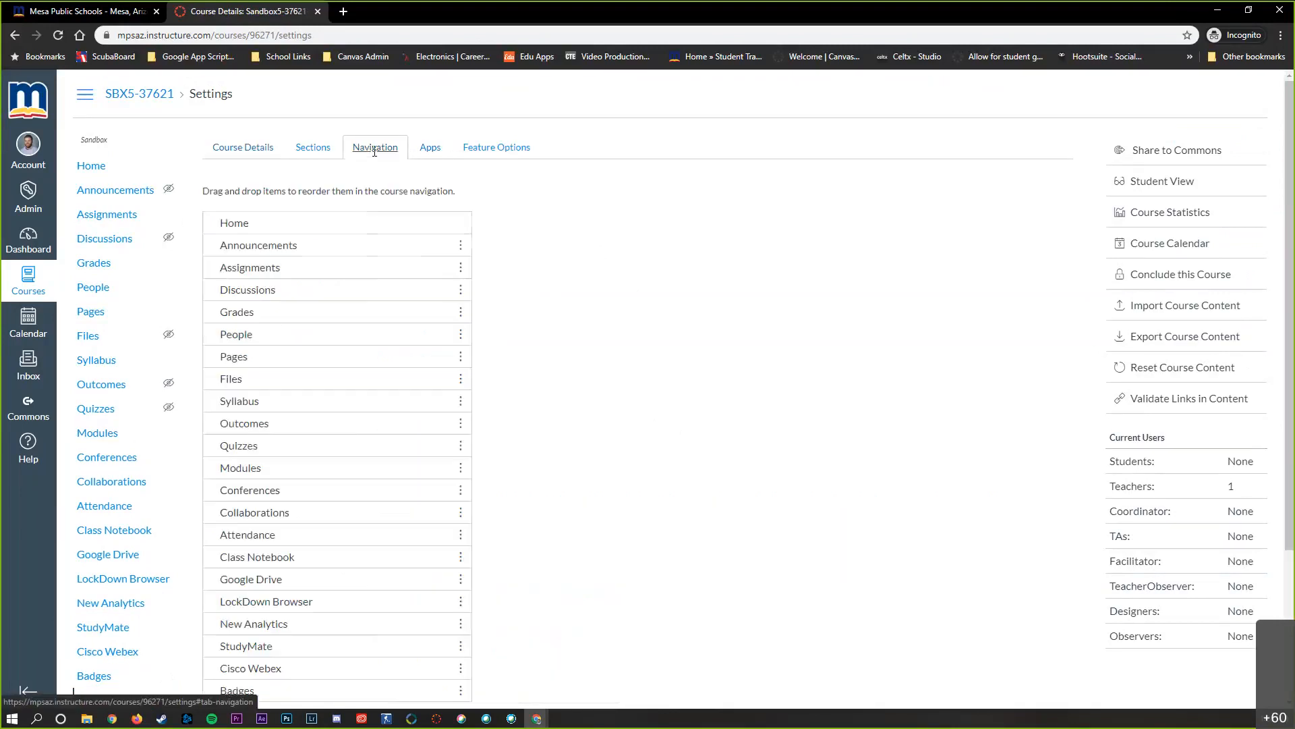
scroll(531, 224, "down", 1)
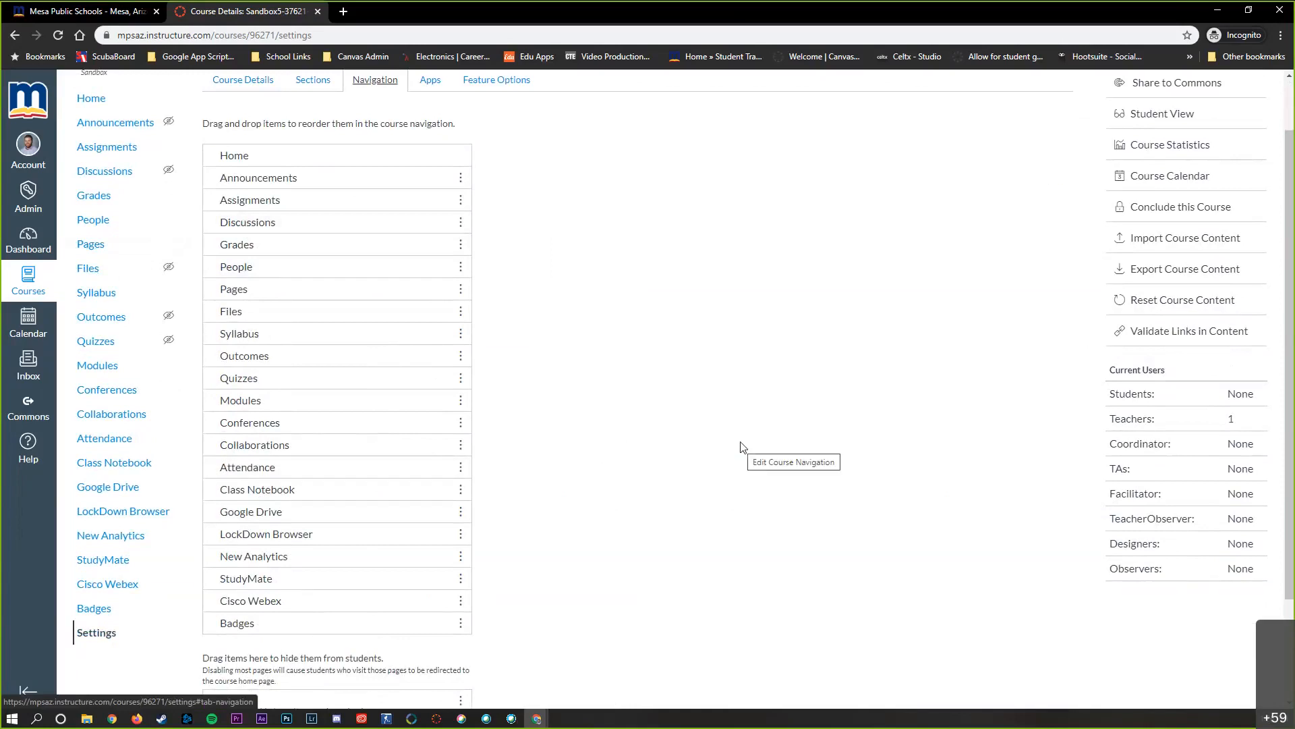
scroll(715, 430, "down", 2)
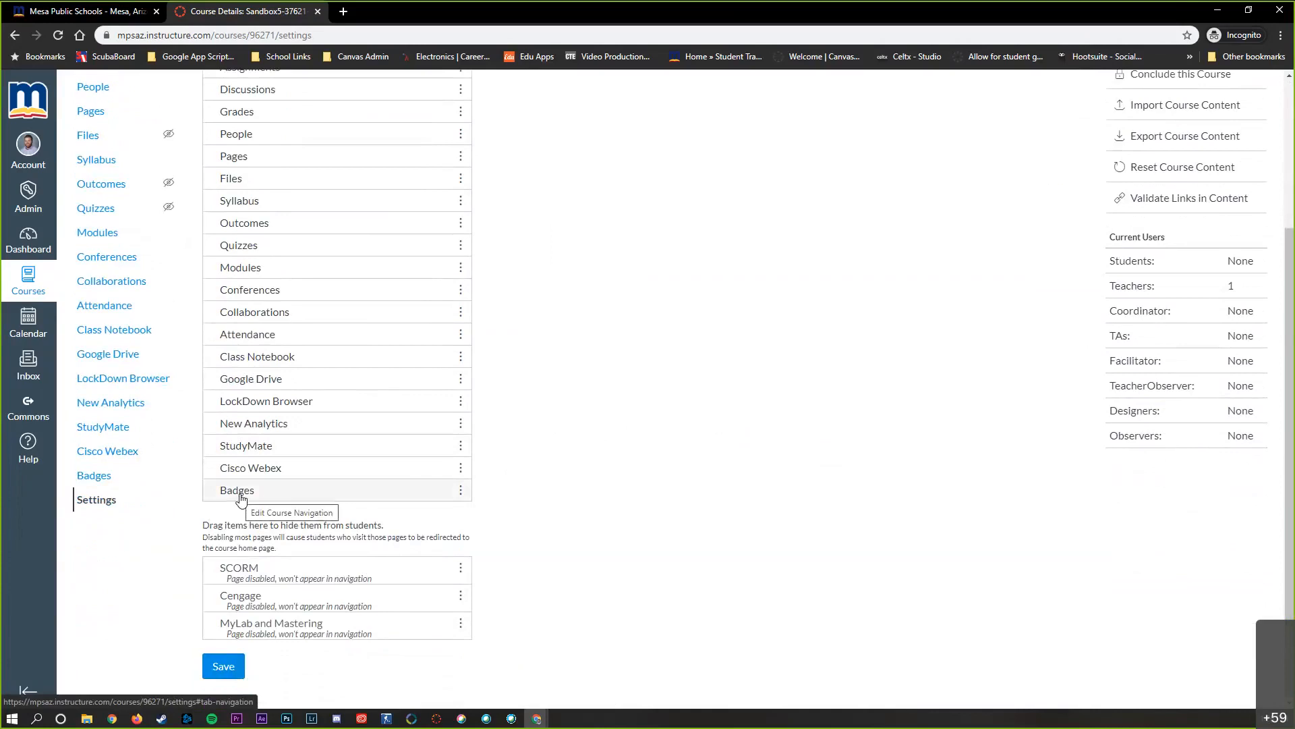
scroll(227, 560, "up", 1)
left_click_drag(228, 560, 233, 593)
scroll(523, 592, "down", 1)
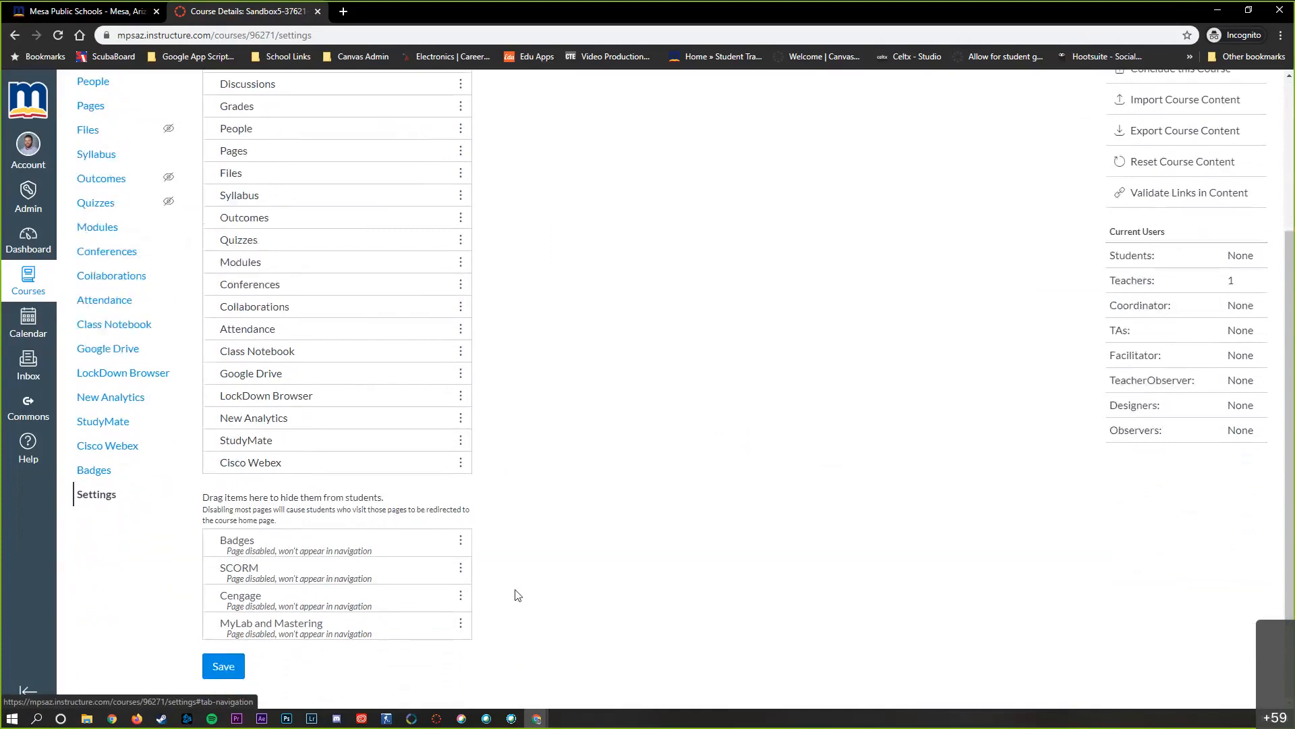
left_click(224, 675)
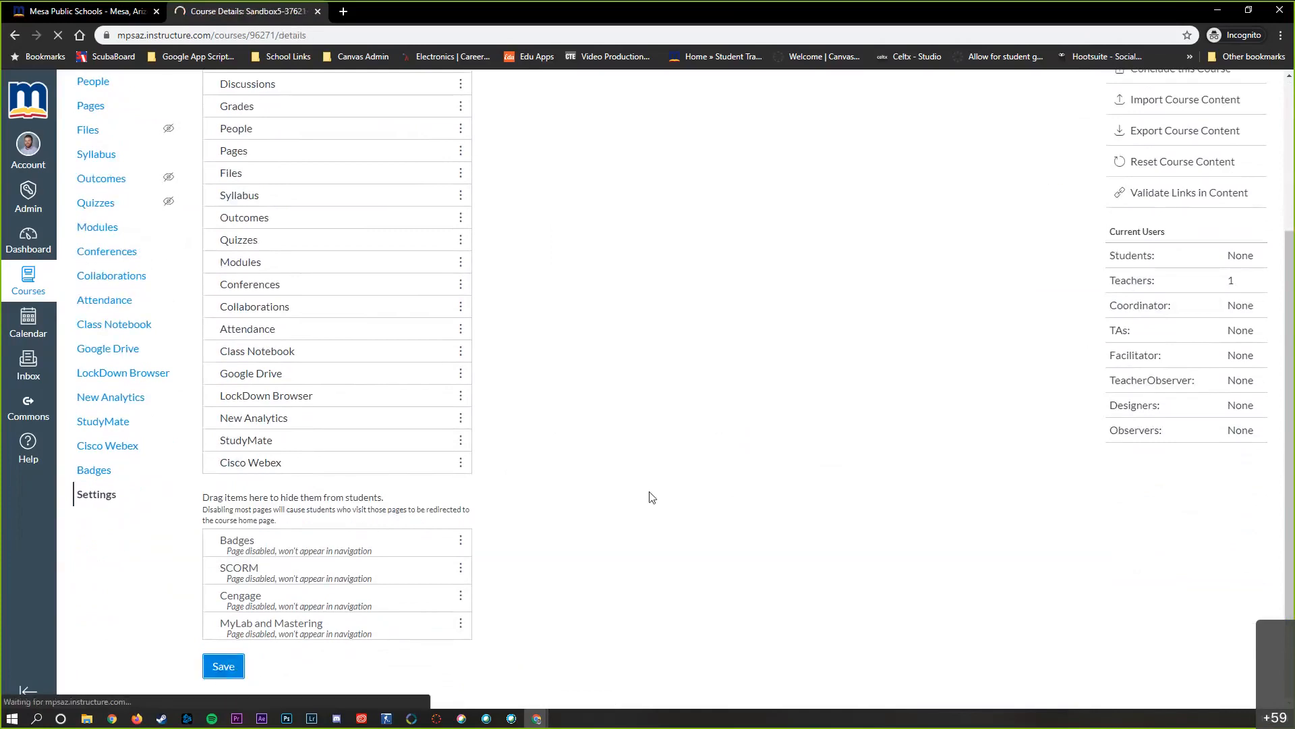
Move Modules directly below Home in the course navigation order
scroll(587, 500, "down", 1)
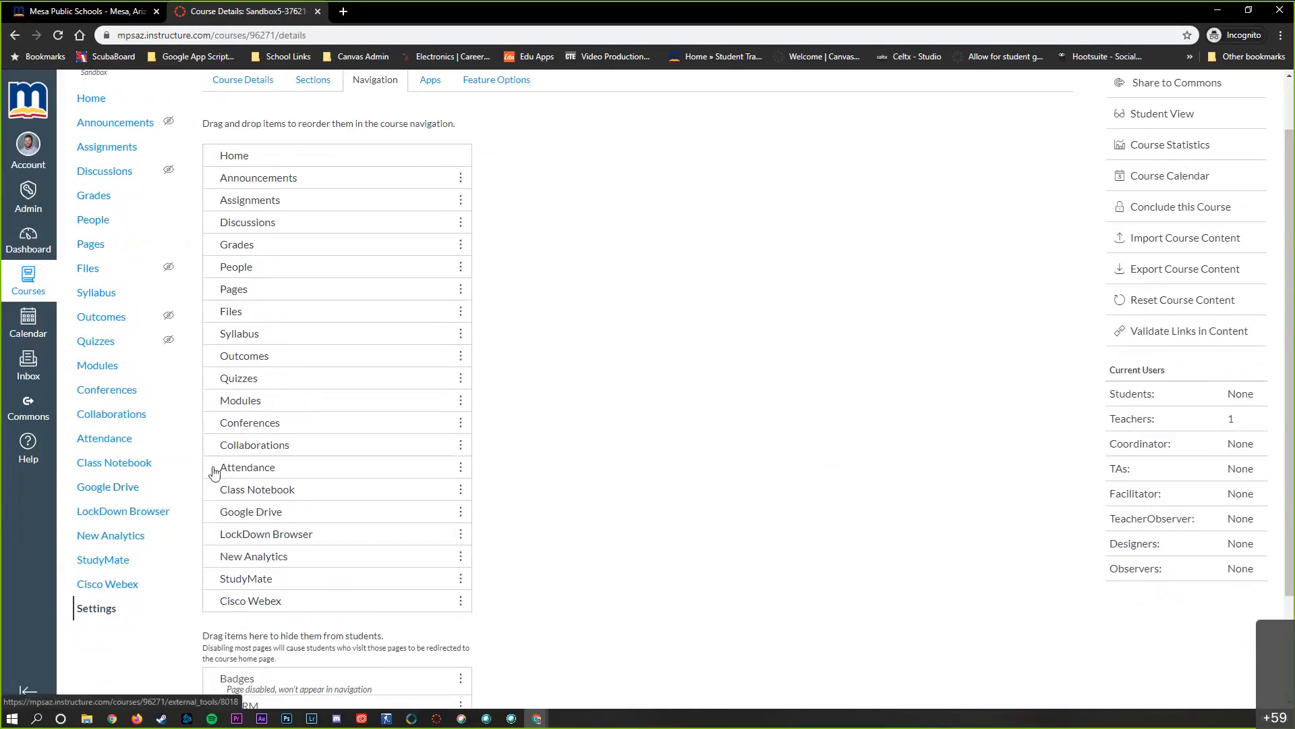
scroll(532, 465, "down", 1)
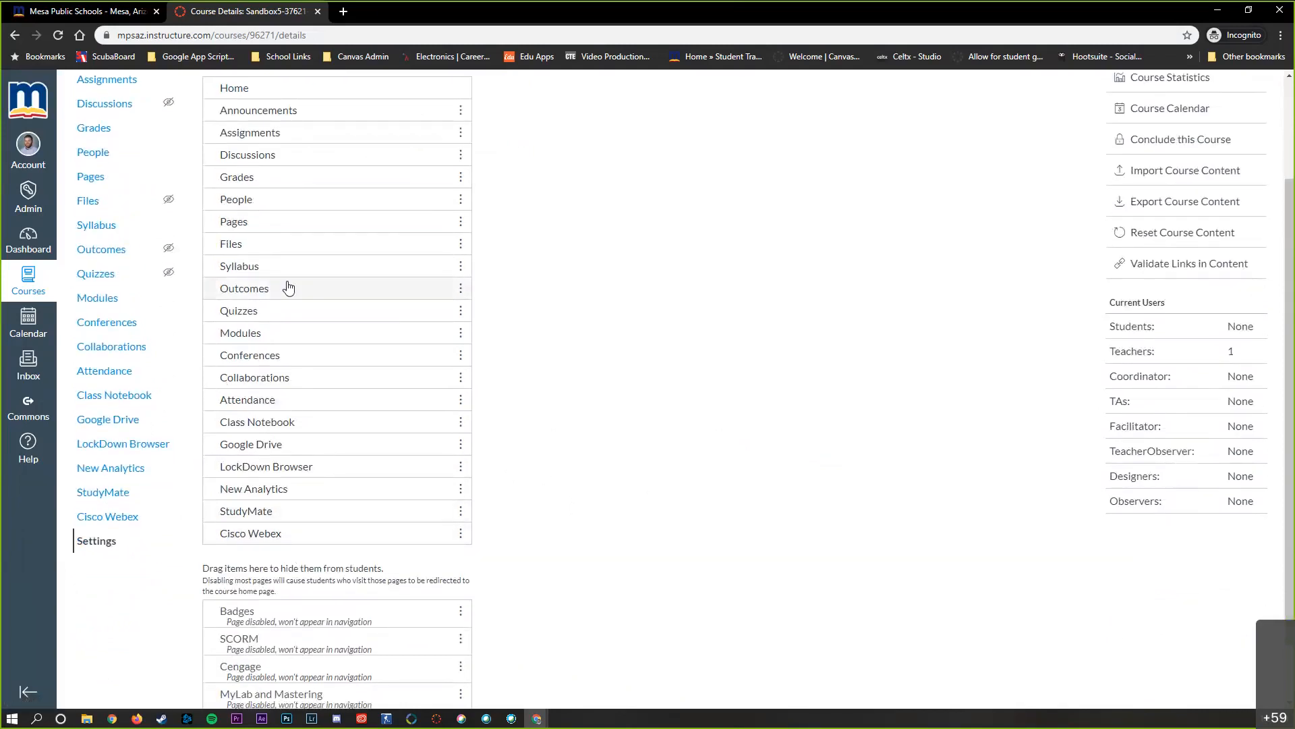
scroll(226, 279, "up", 1)
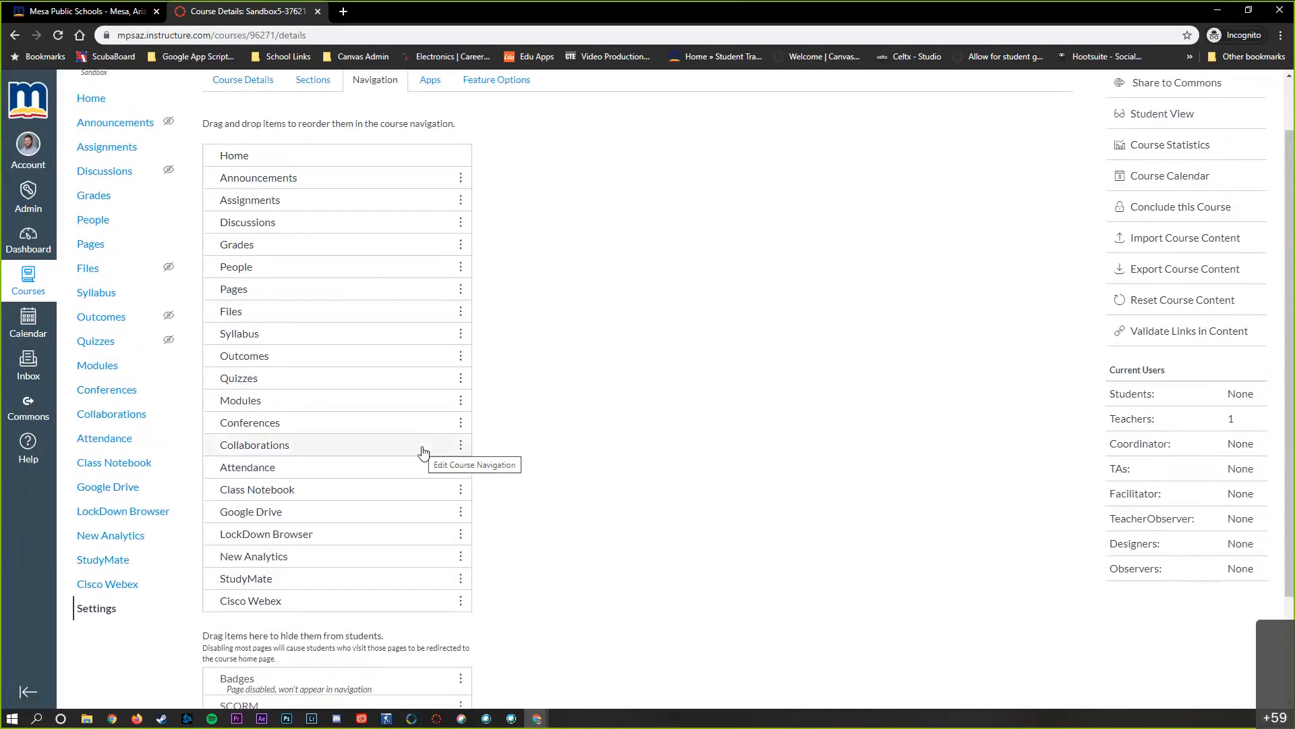
left_click_drag(272, 402, 272, 177)
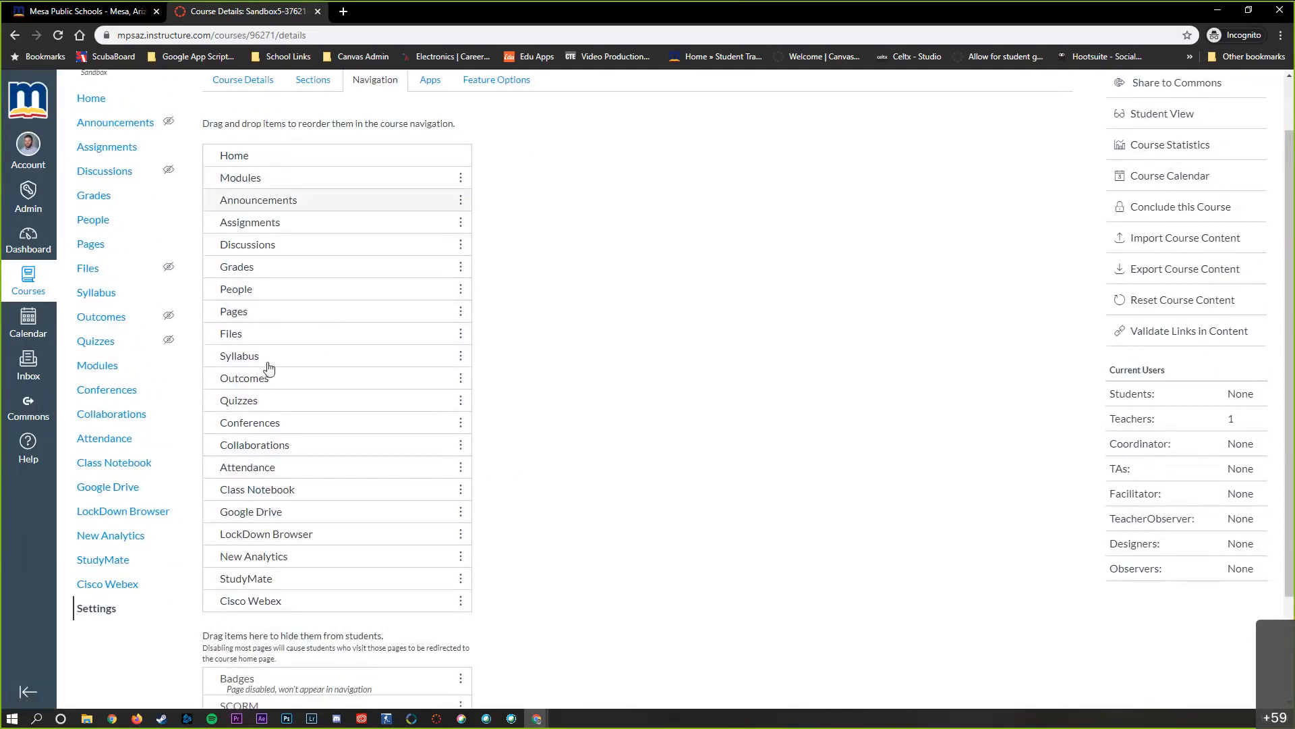
Reorder the course navigation so that Syllabus, Discussions, Grades and Cisco Webex follow Modules in that order
left_click_drag(268, 352, 273, 204)
left_click_drag(270, 265, 280, 233)
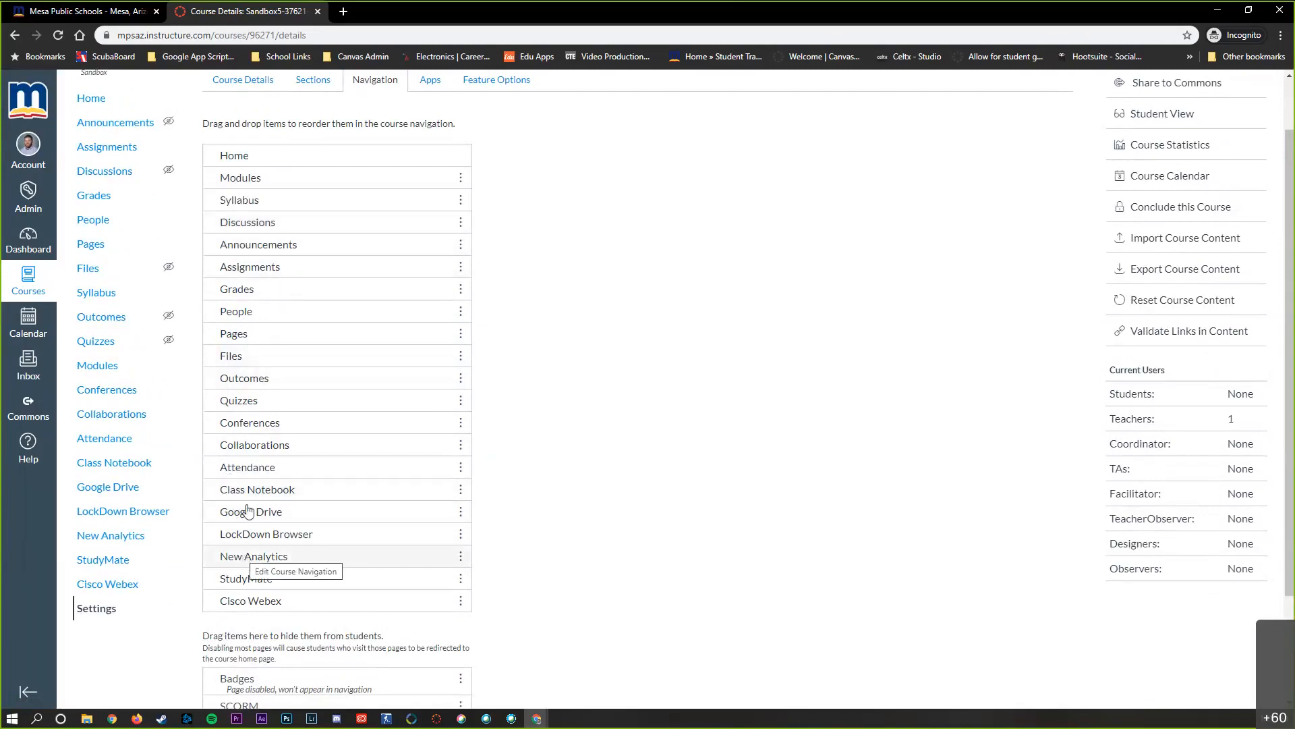
left_click_drag(250, 298, 255, 249)
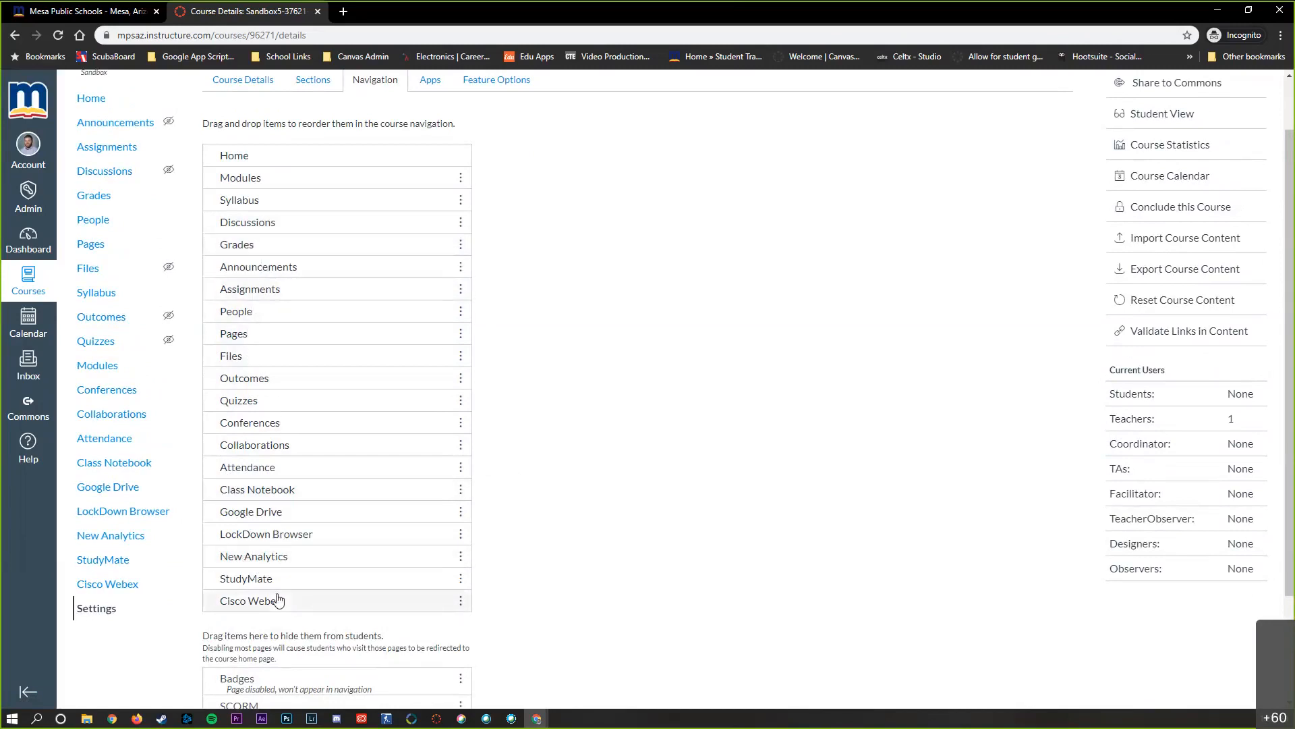
left_click_drag(254, 600, 277, 269)
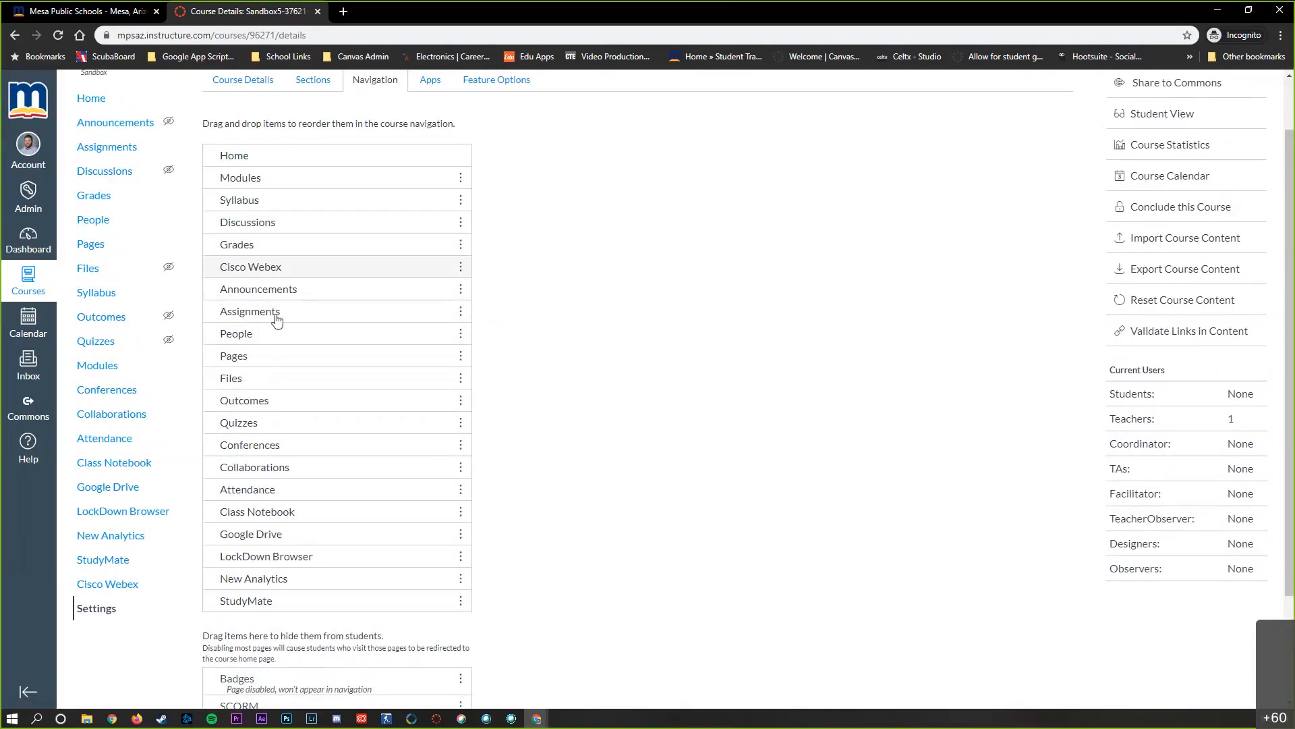
Hide StudyMate and New Analytics from students and place Class Notebook directly below Cisco Webex in the navigation order
scroll(596, 492, "down", 1)
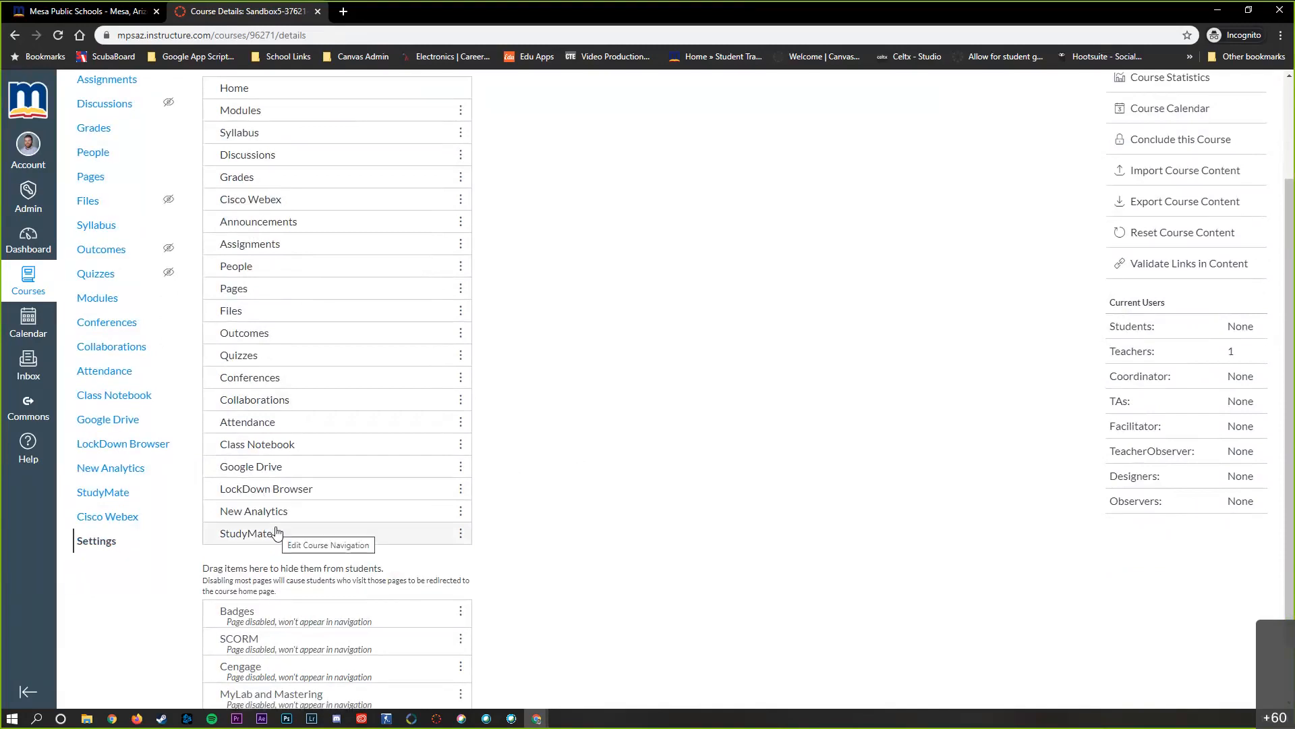
left_click_drag(277, 533, 276, 610)
left_click_drag(297, 442, 292, 219)
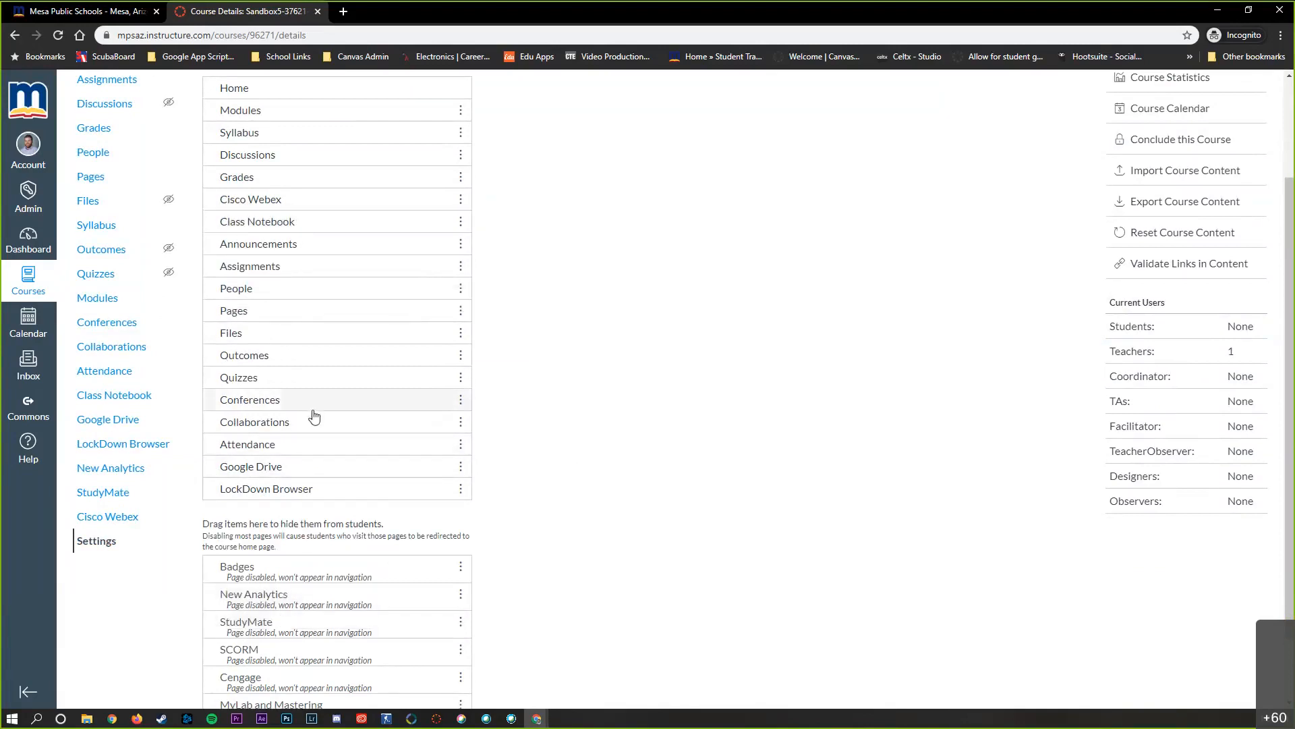
Hide LockDown Browser, Google Drive, Attendance, Collaborations, Conferences, Quizzes, Outcomes and Files from students in the course navigation
left_click_drag(289, 492, 290, 577)
left_click_drag(286, 466, 286, 530)
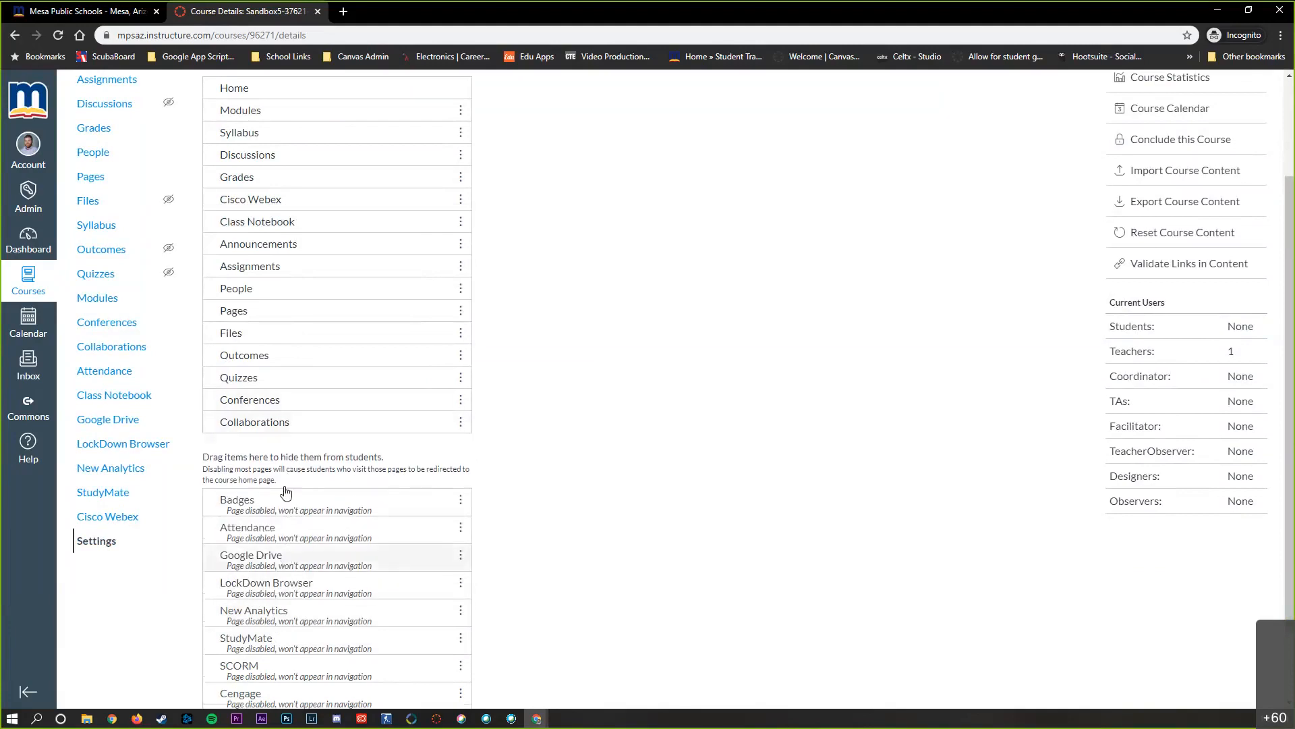
left_click_drag(286, 422, 286, 550)
left_click_drag(286, 415, 293, 462)
left_click_drag(286, 357, 286, 466)
left_click_drag(286, 333, 286, 394)
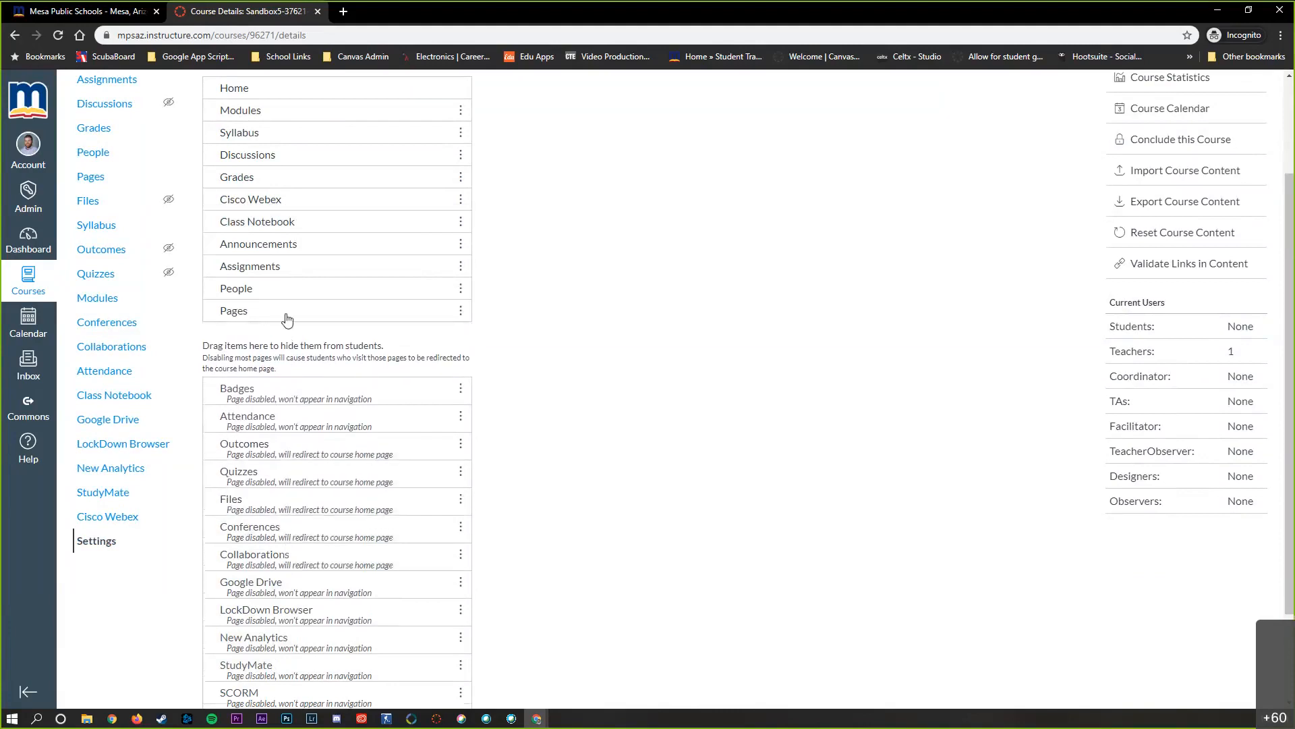
Hide Pages, People, Assignments and Announcements from students and save the course navigation
left_click_drag(286, 310, 286, 383)
left_click_drag(286, 288, 286, 415)
left_click_drag(286, 266, 286, 398)
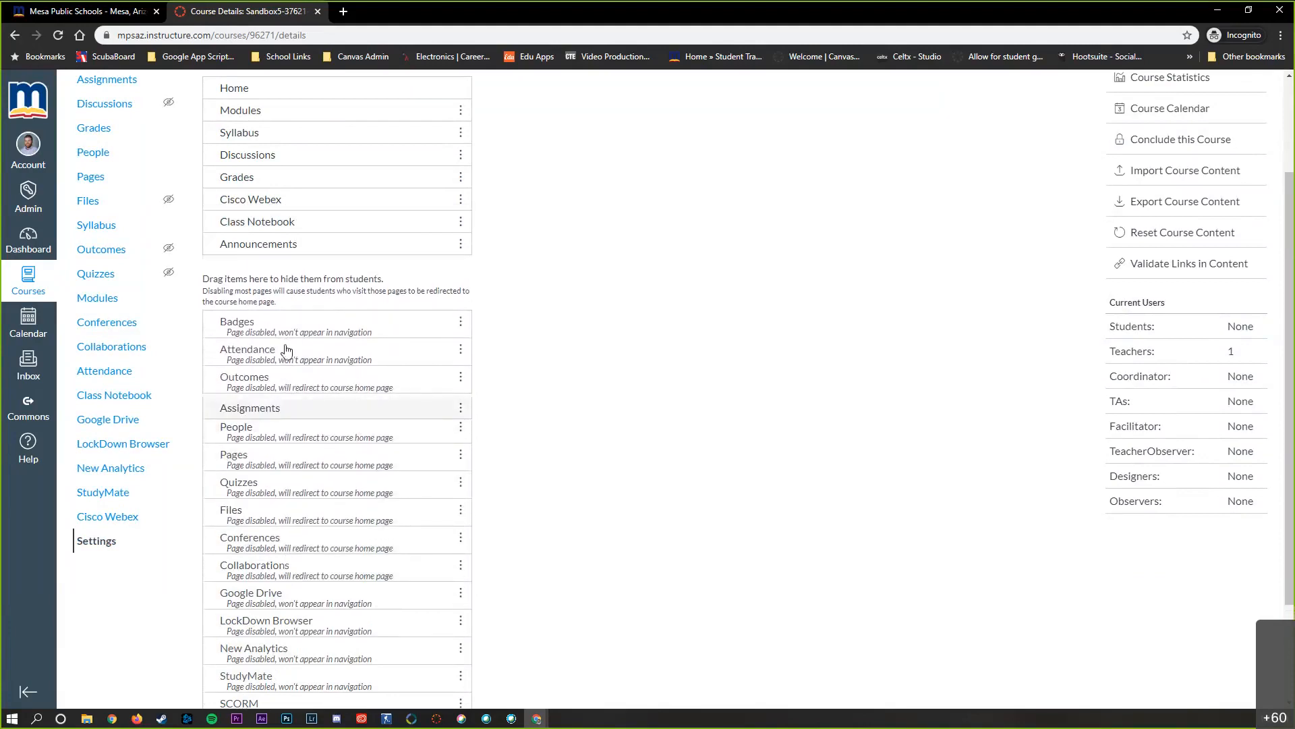
left_click_drag(286, 243, 286, 378)
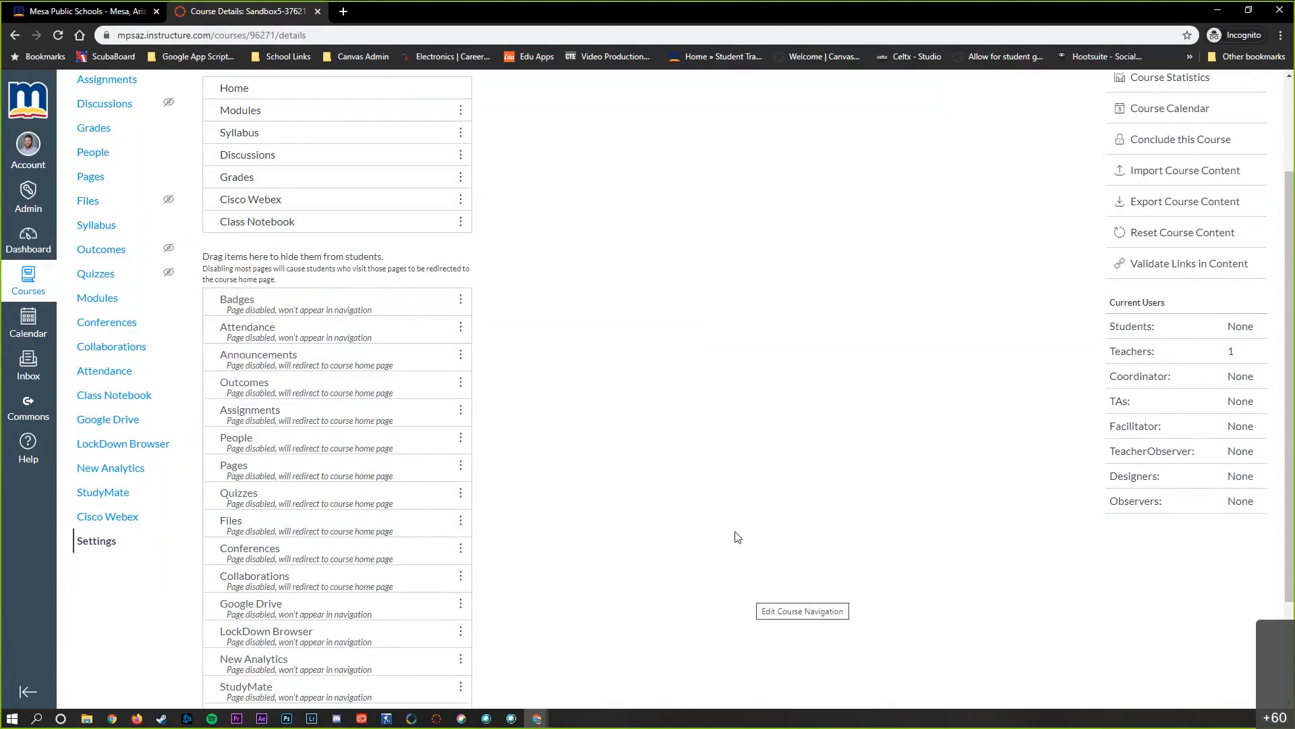
scroll(715, 499, "up", 1)
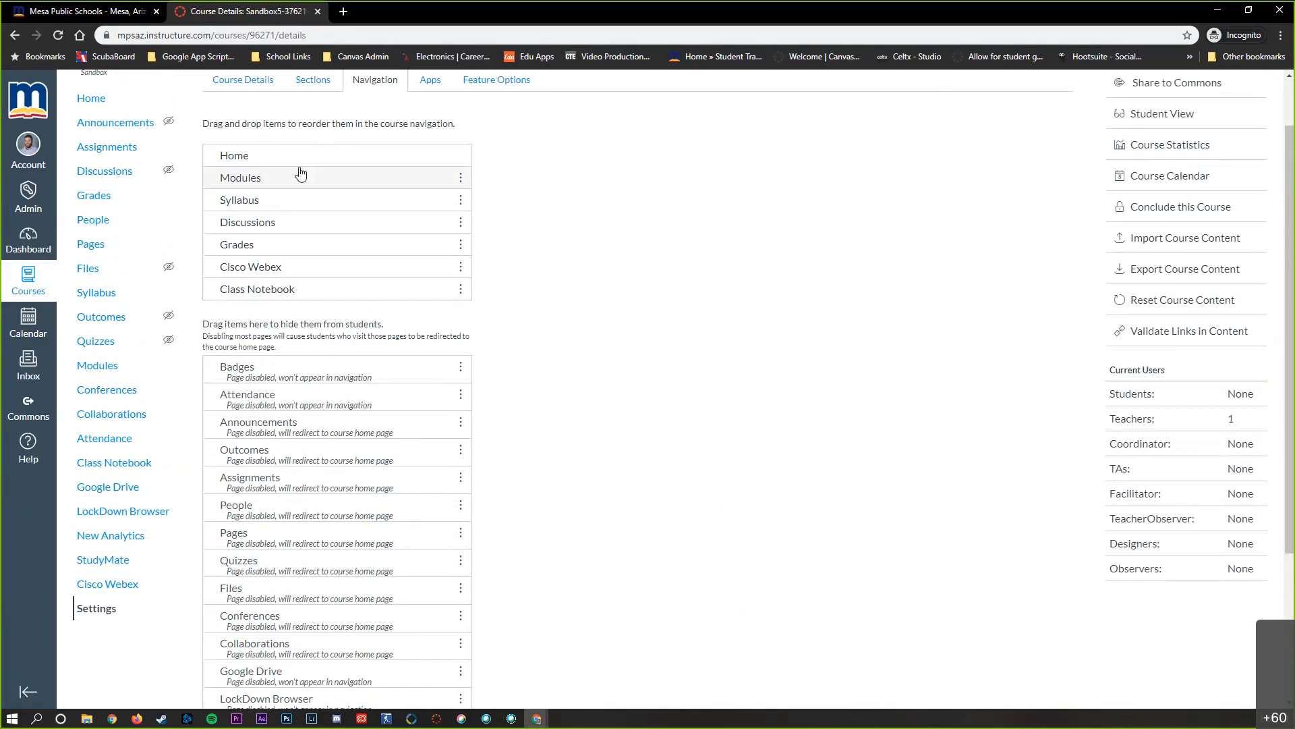
scroll(664, 405, "down", 3)
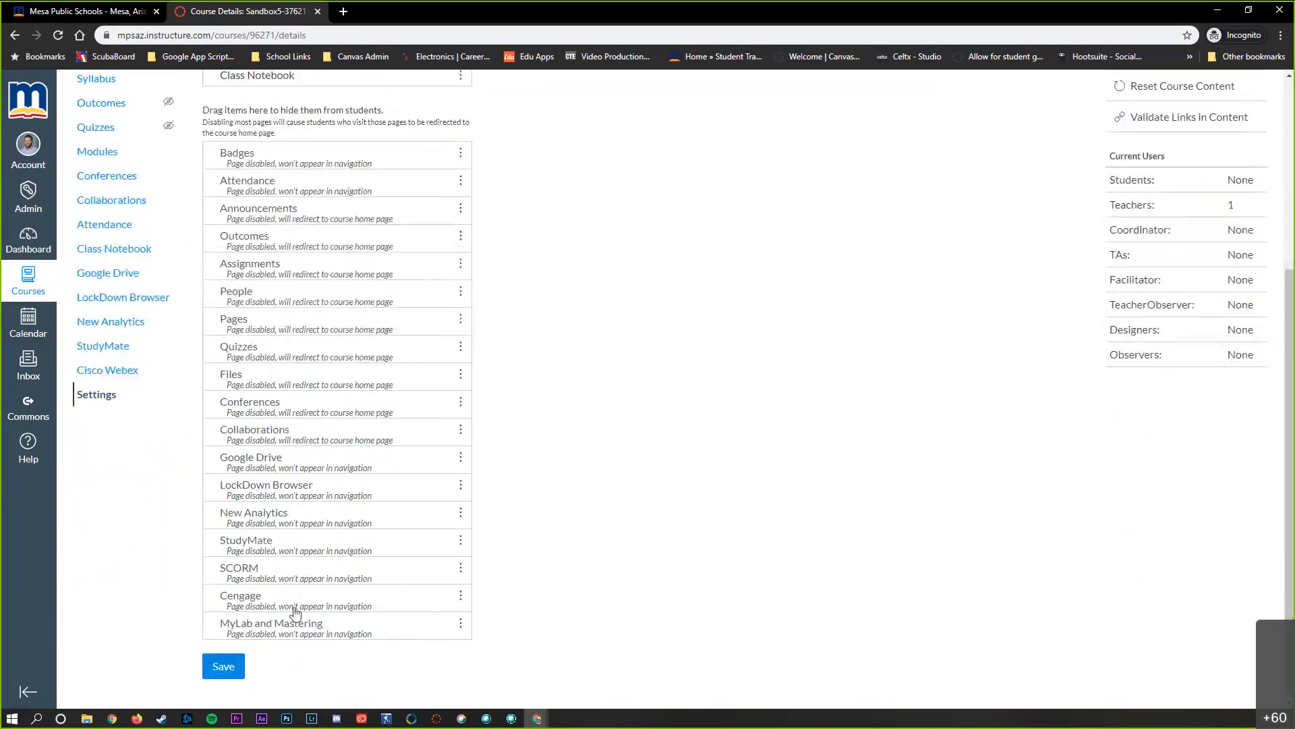
left_click(211, 673)
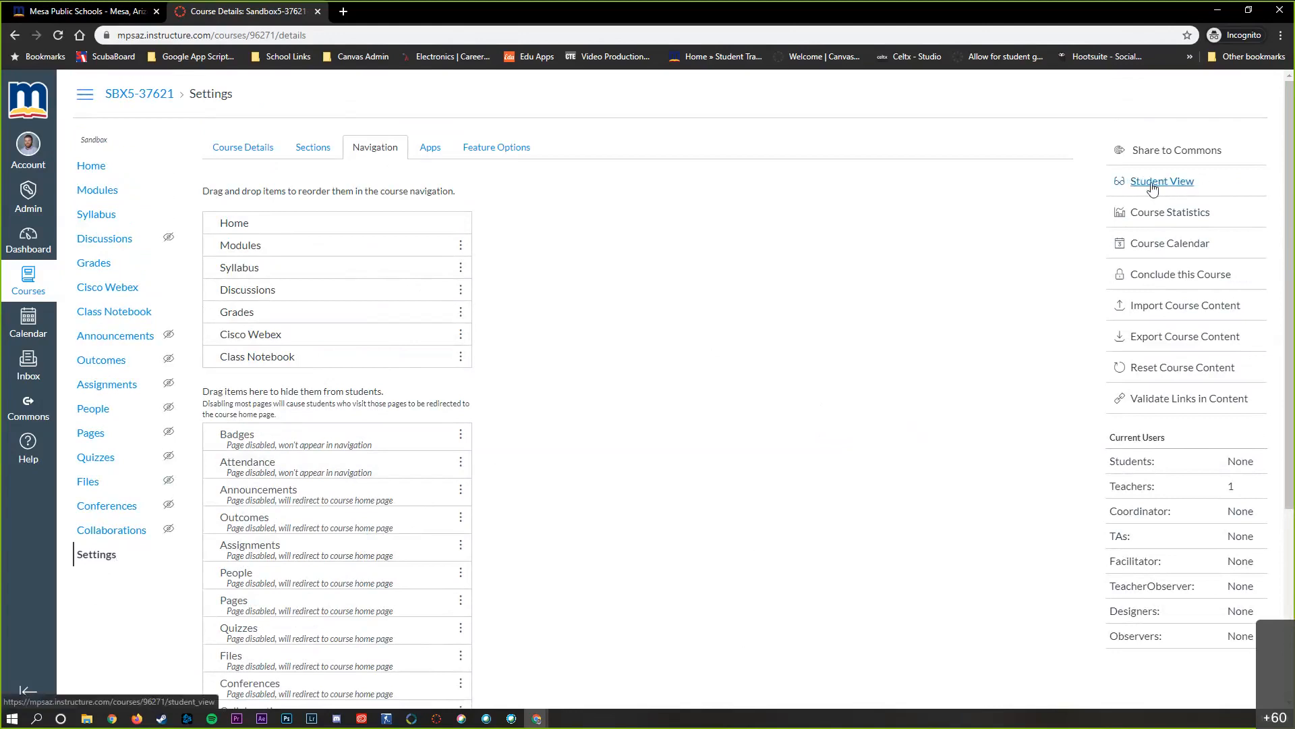
Check the course's navigation and modules in Student View, and return to the teacher's view
left_click(1153, 183)
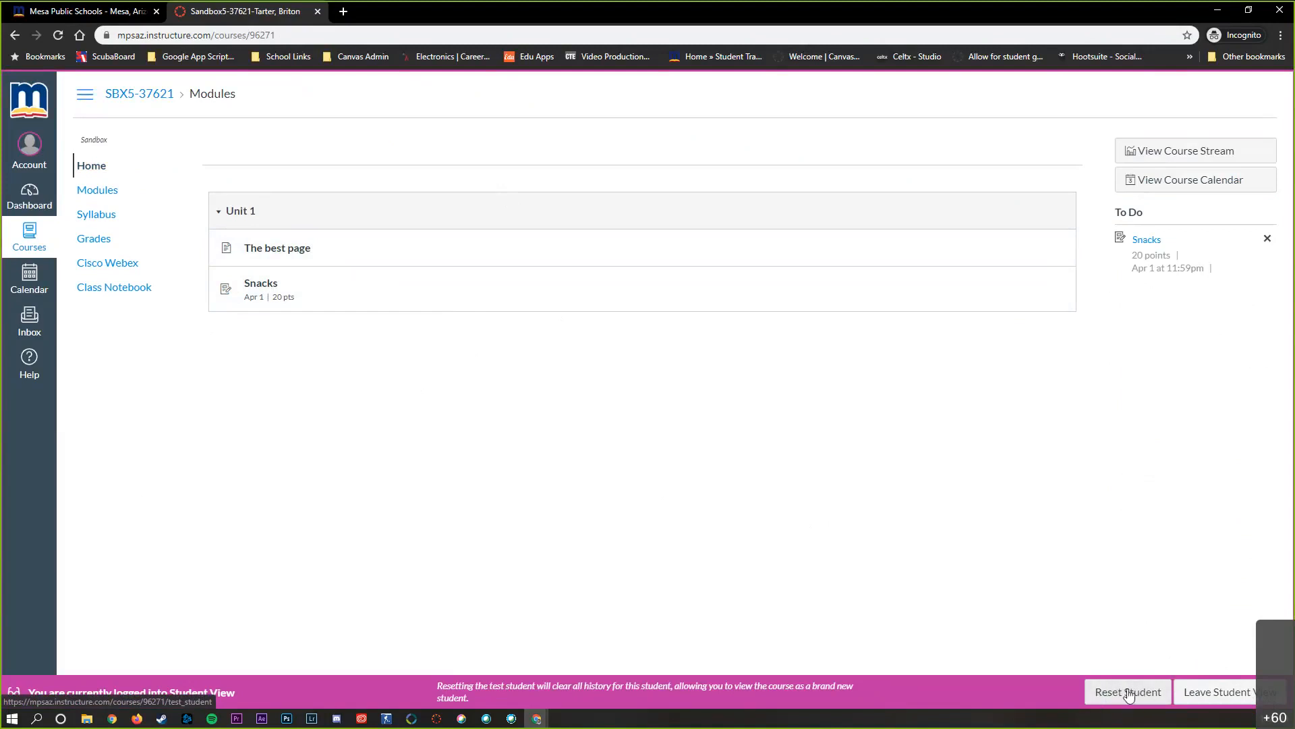
left_click(1198, 700)
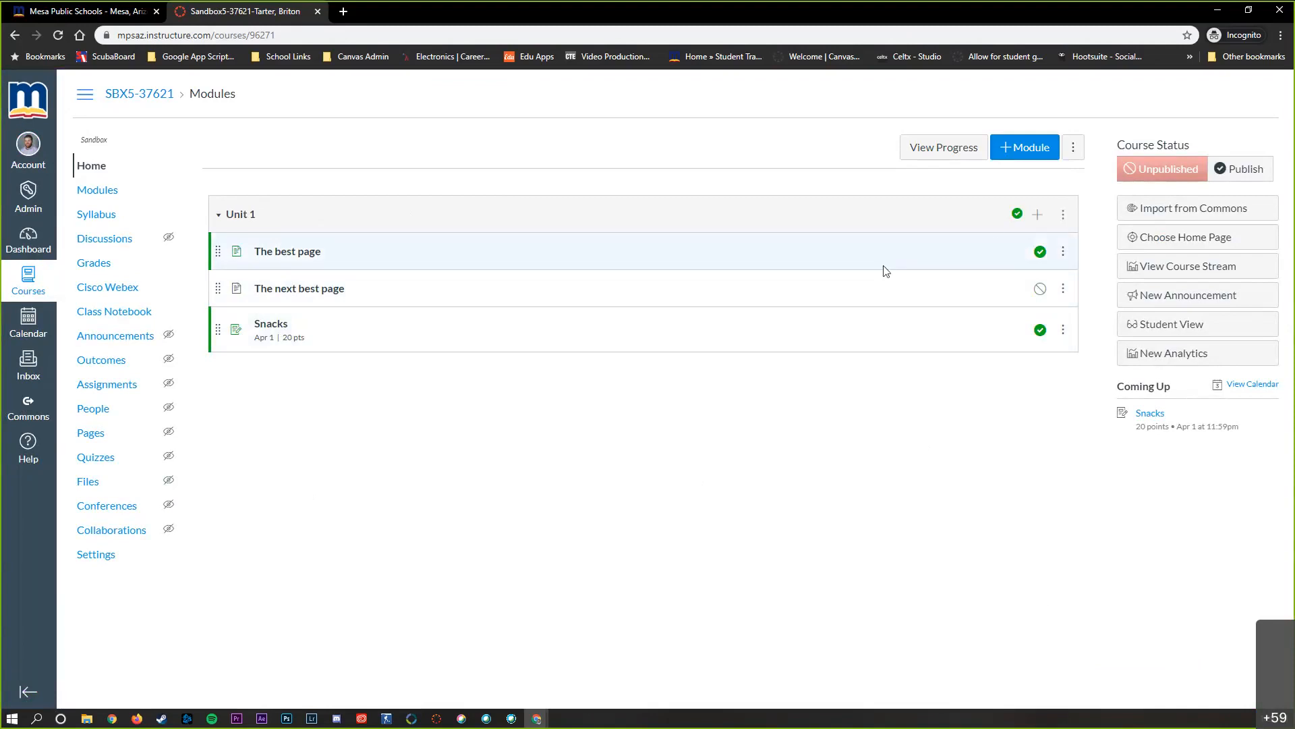
Add a new quiz named "The best quiz" to the Unit 1 module in the Assignments group, without indentation
left_click(1039, 215)
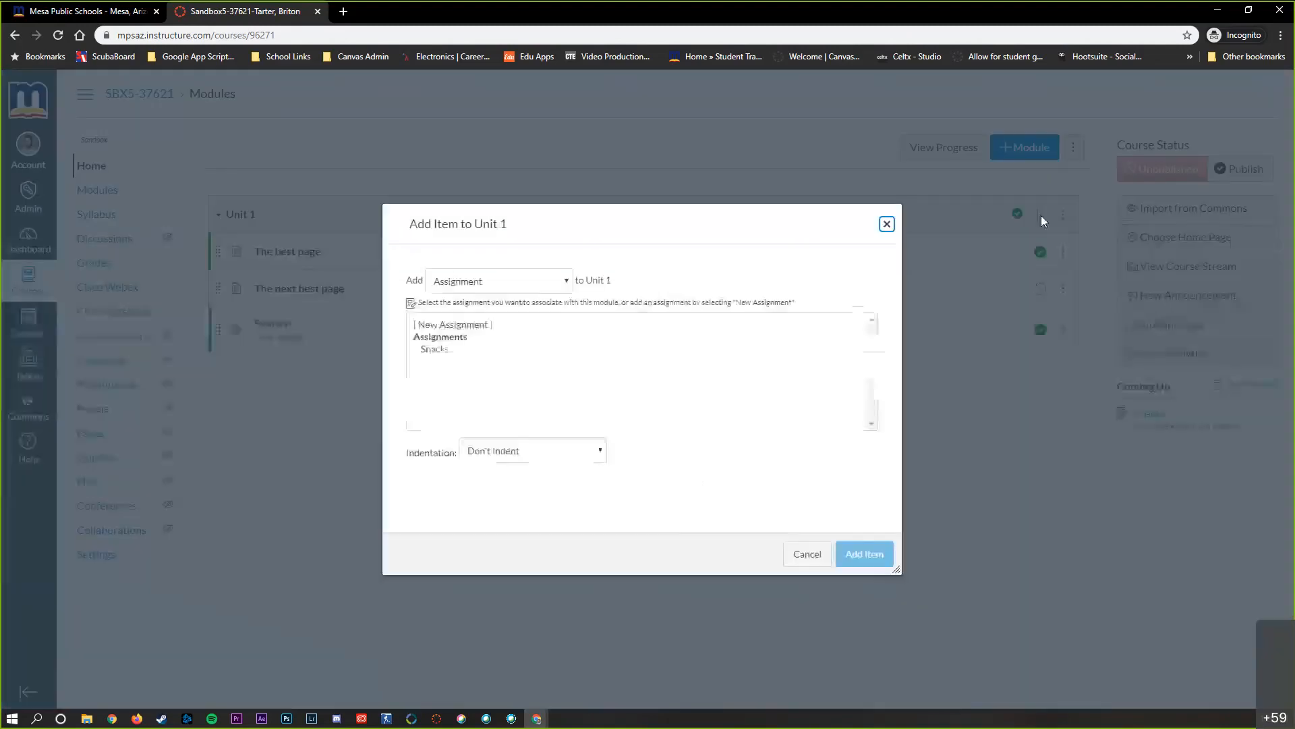
left_click(485, 282)
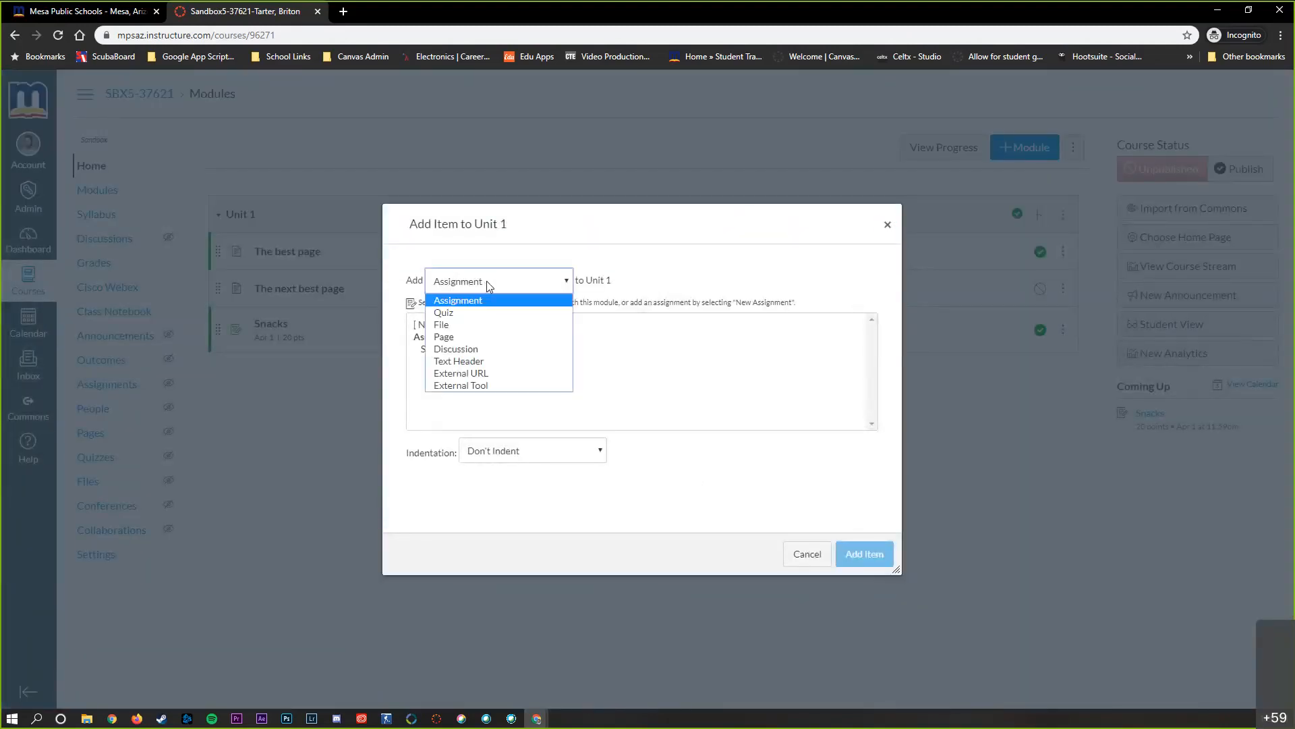
left_click(445, 314)
left_click(464, 329)
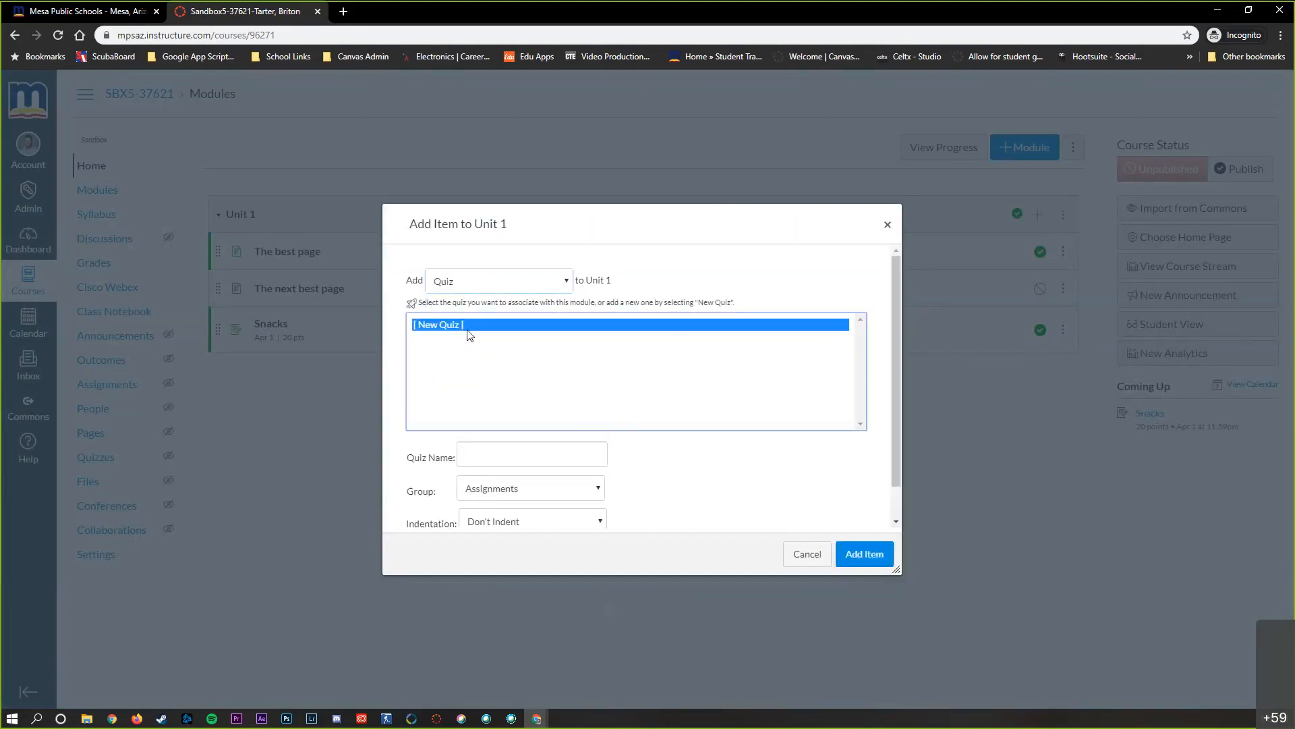
left_click(506, 452)
type("The best quiz")
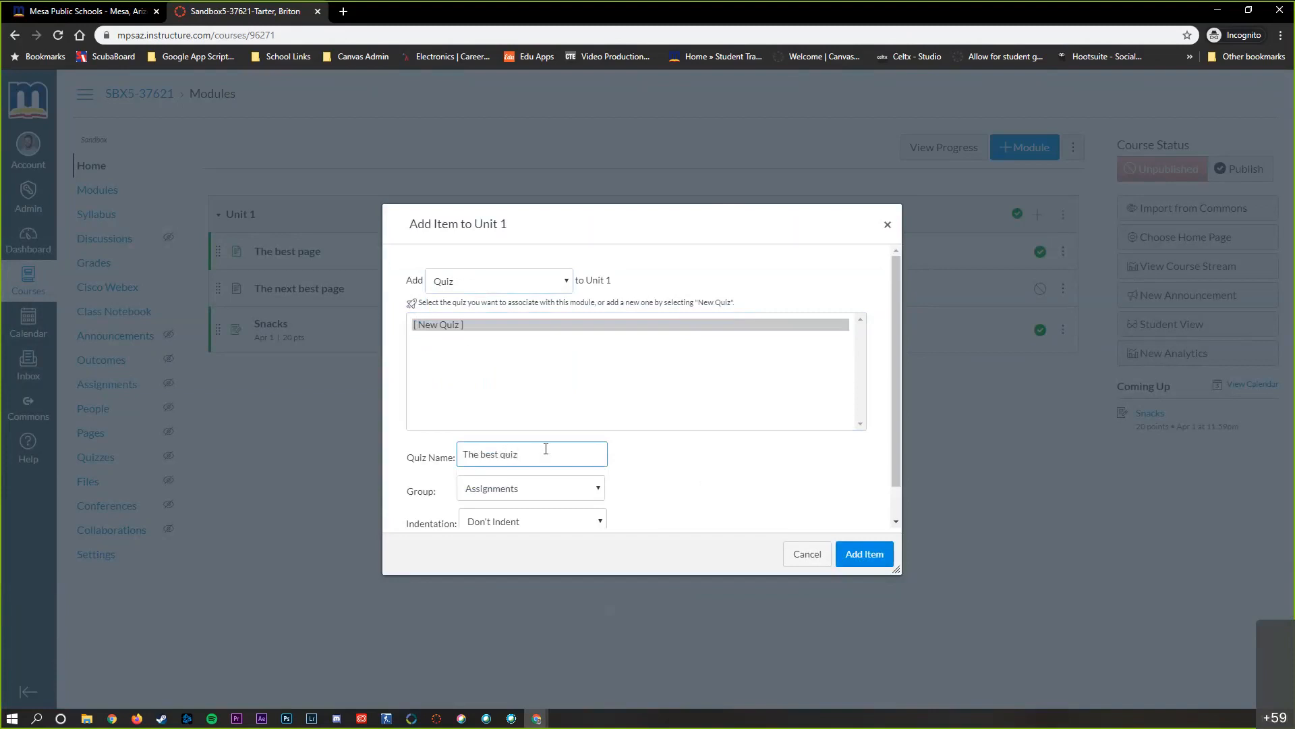
scroll(749, 448, "down", 1)
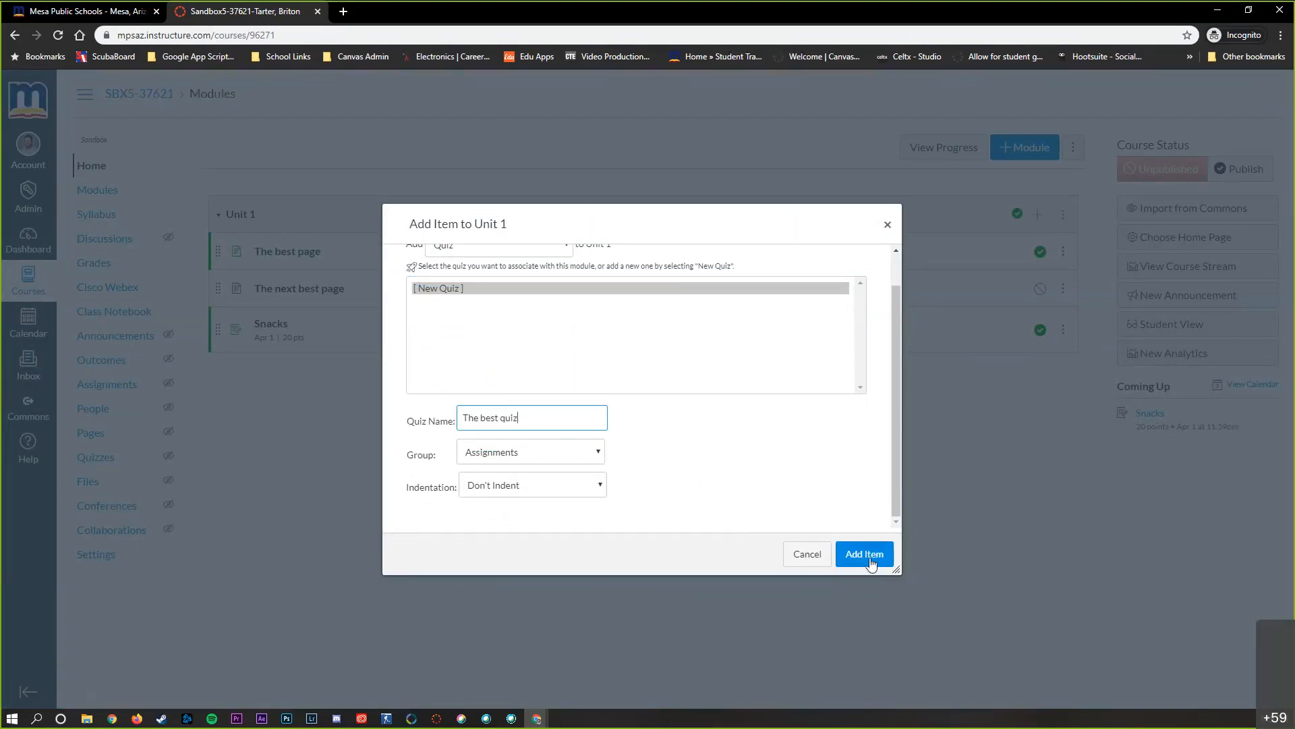
right_click(870, 564)
left_click(867, 560)
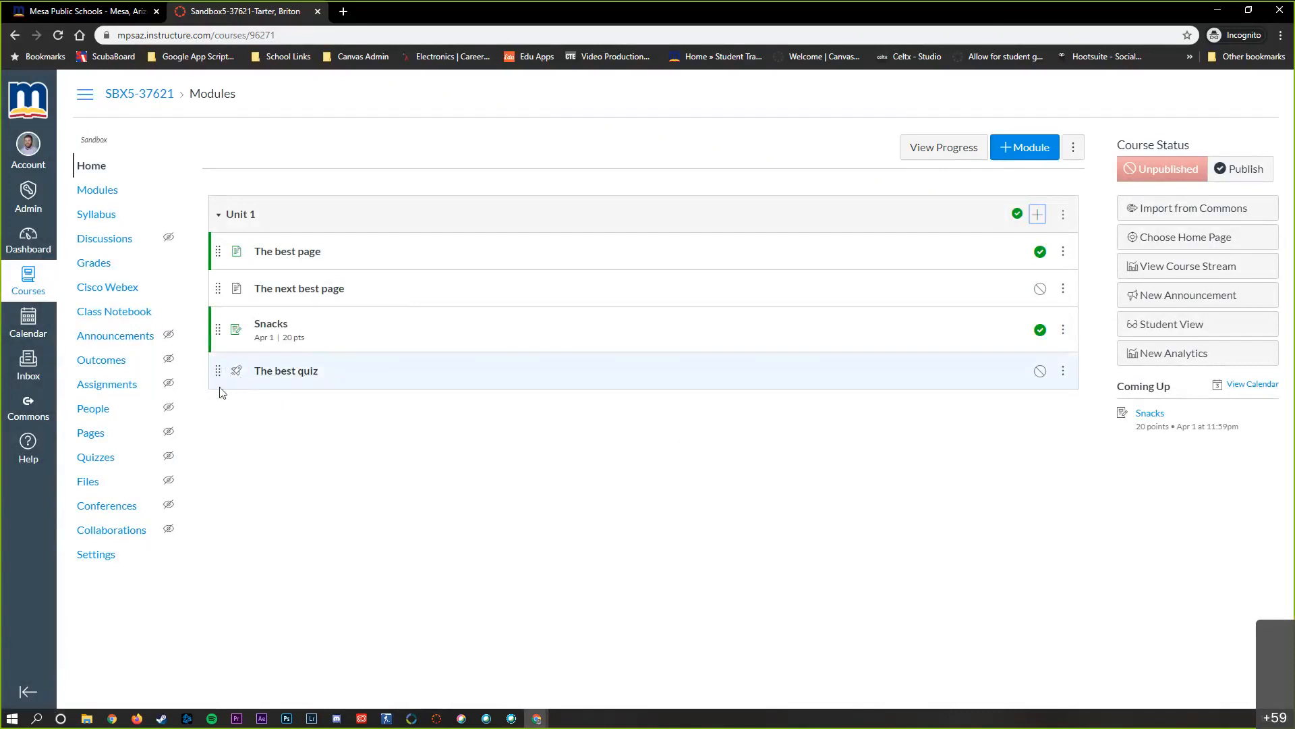
Open The best quiz for editing and place the cursor in its quiz instructions
left_click(294, 376)
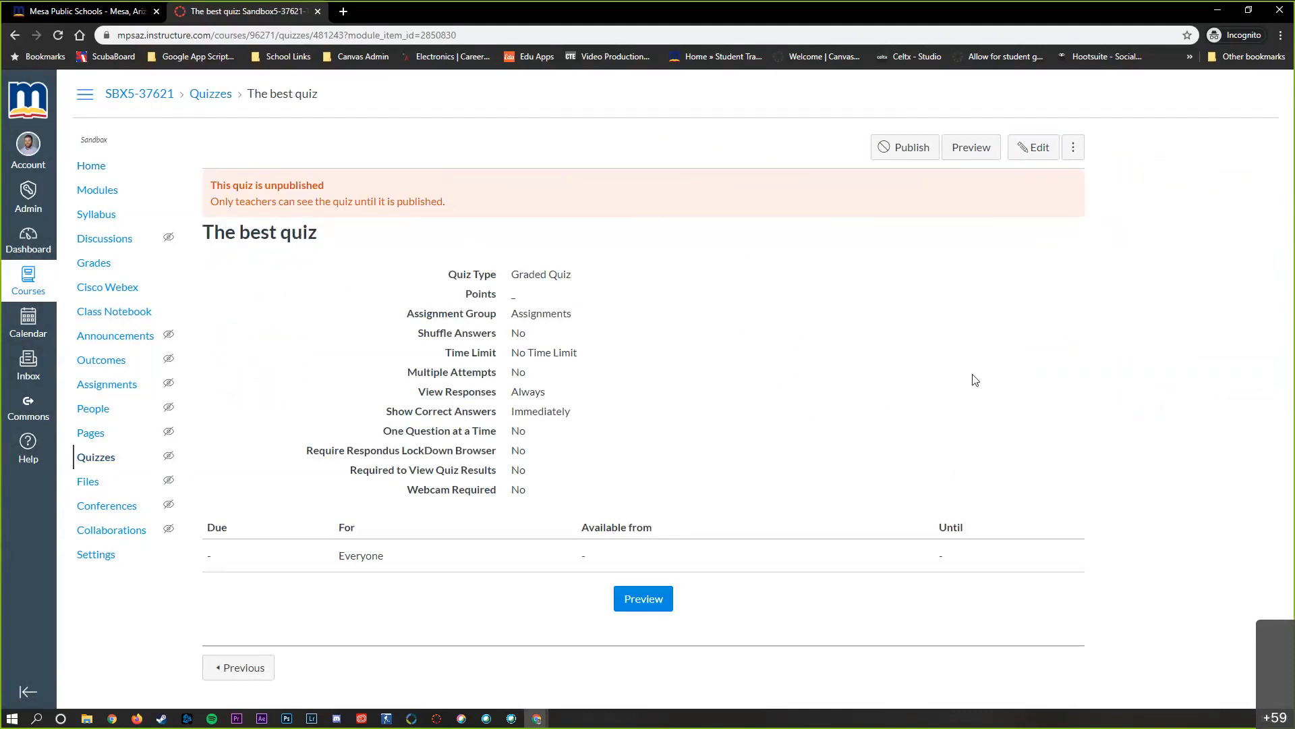
left_click(1030, 152)
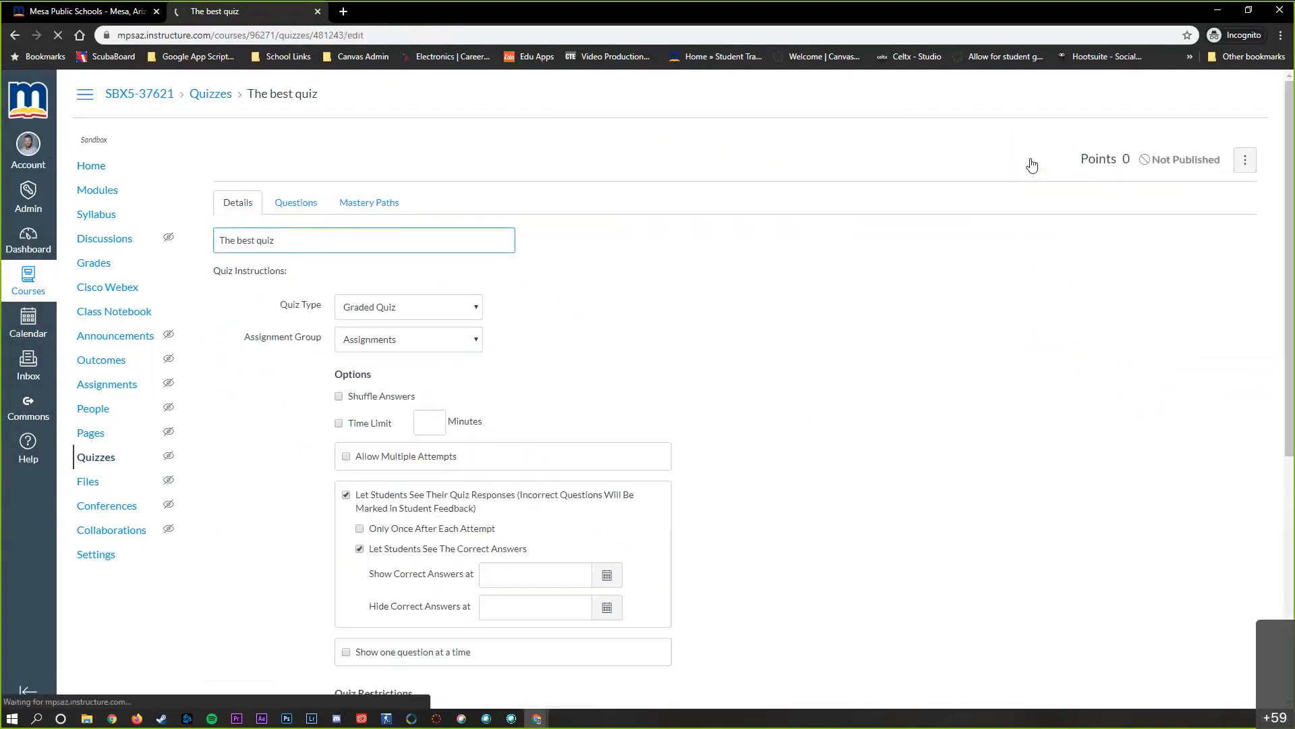
scroll(875, 311, "down", 1)
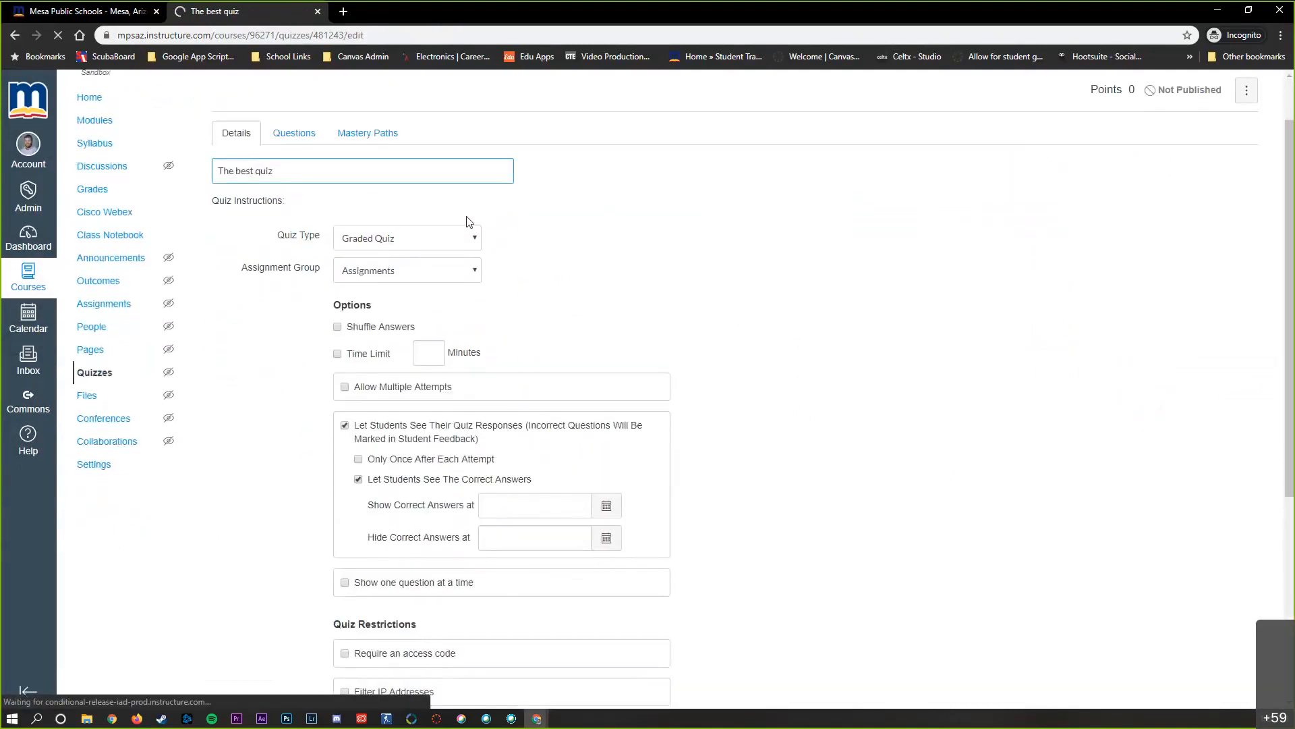
left_click(317, 286)
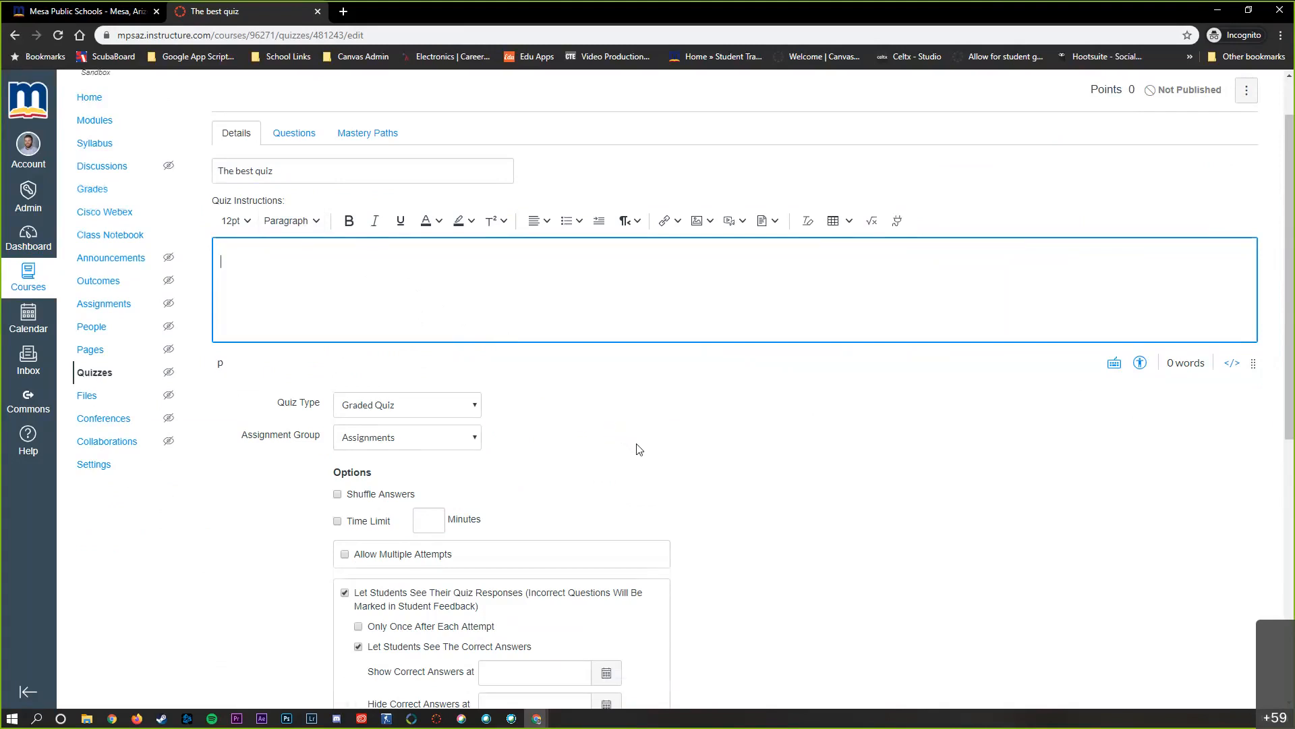
Examine the available quiz types and keep Graded Quiz selected
scroll(640, 442, "down", 1)
scroll(639, 373, "down", 1)
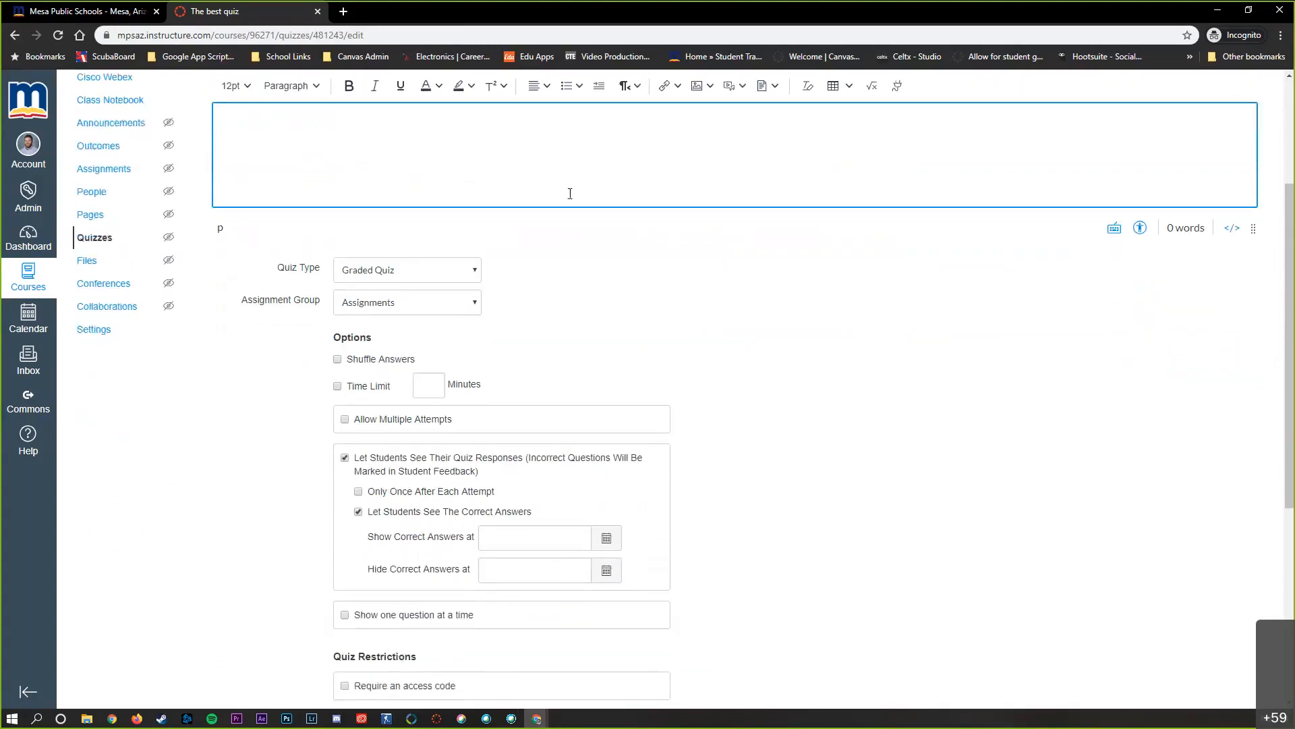
left_click(423, 278)
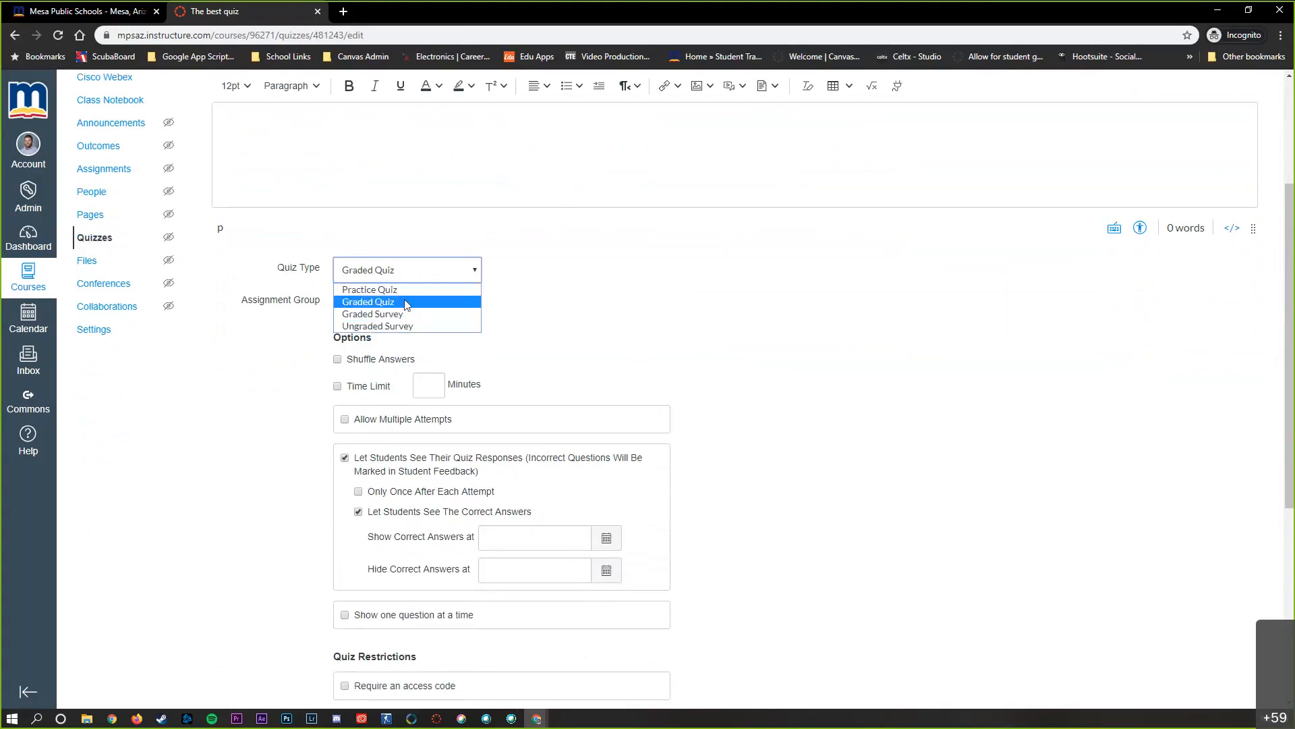
left_click(403, 302)
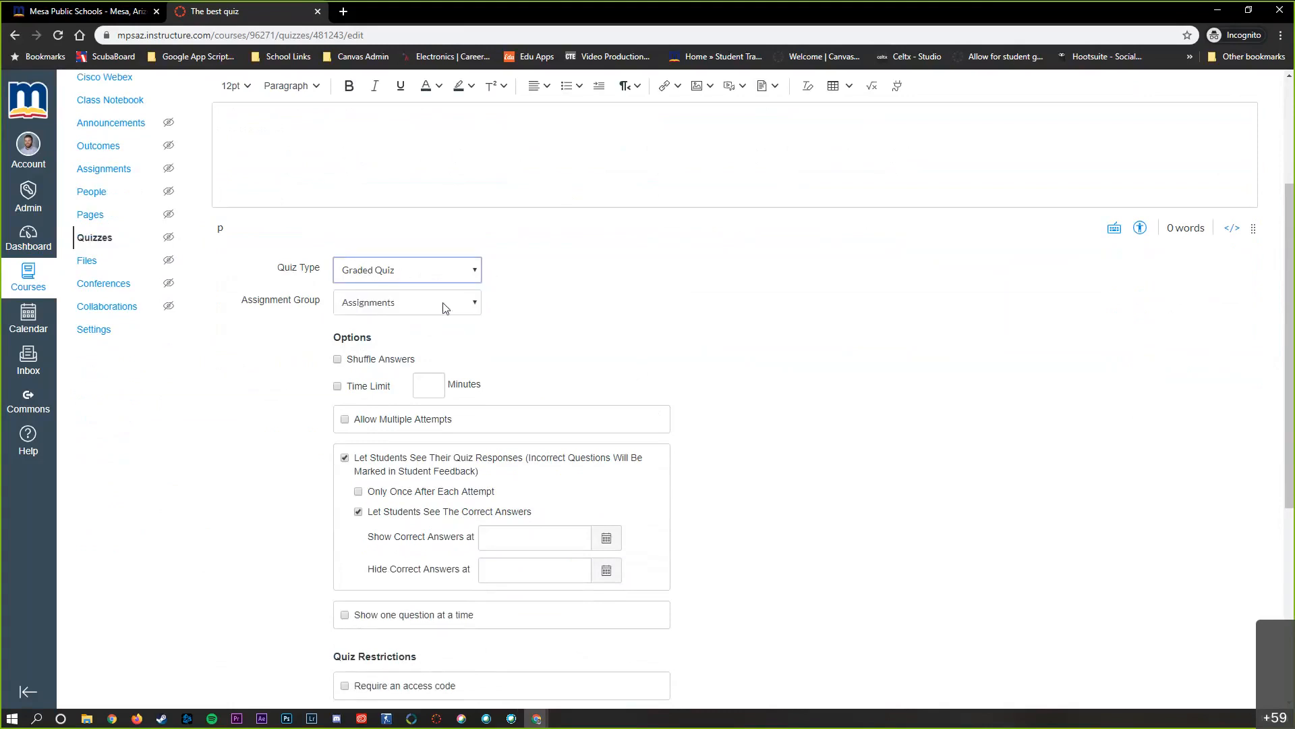
Turn on Shuffle Answers for the quiz and view the multiple-attempts options, leaving multiple attempts off
scroll(632, 339, "down", 1)
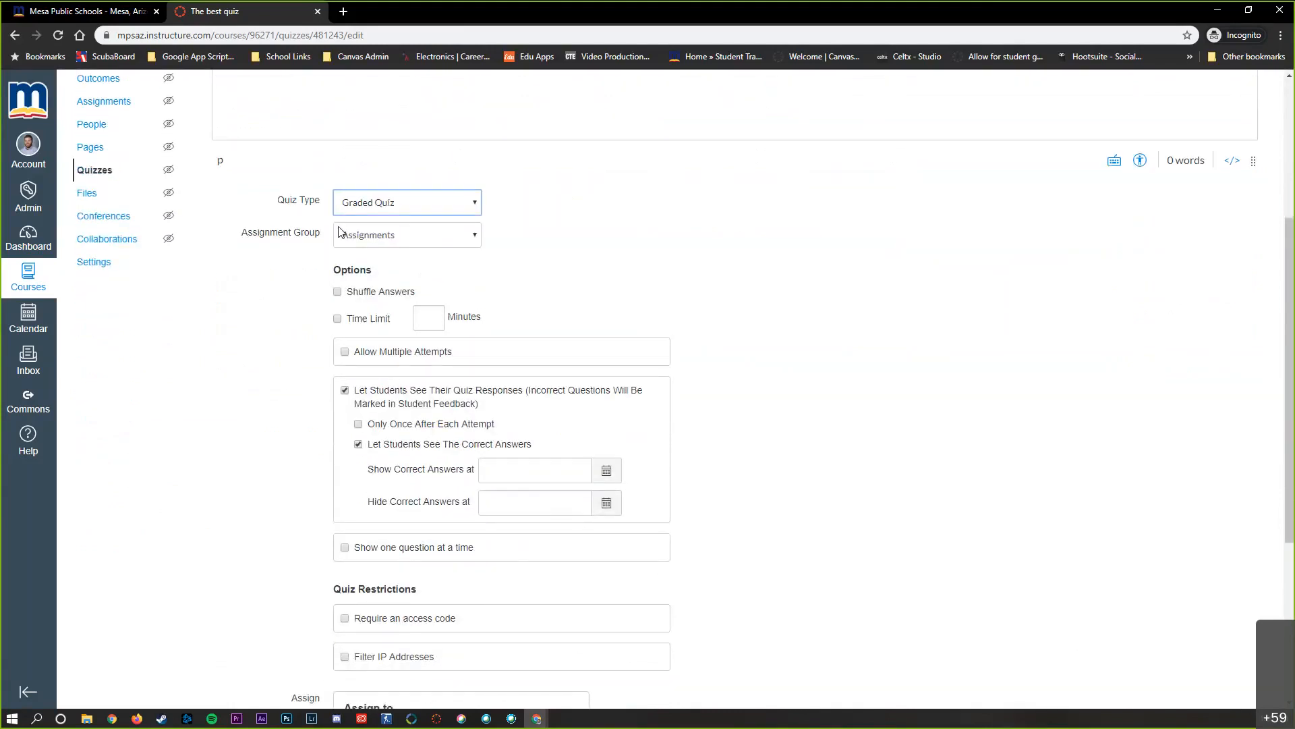
scroll(618, 243, "down", 1)
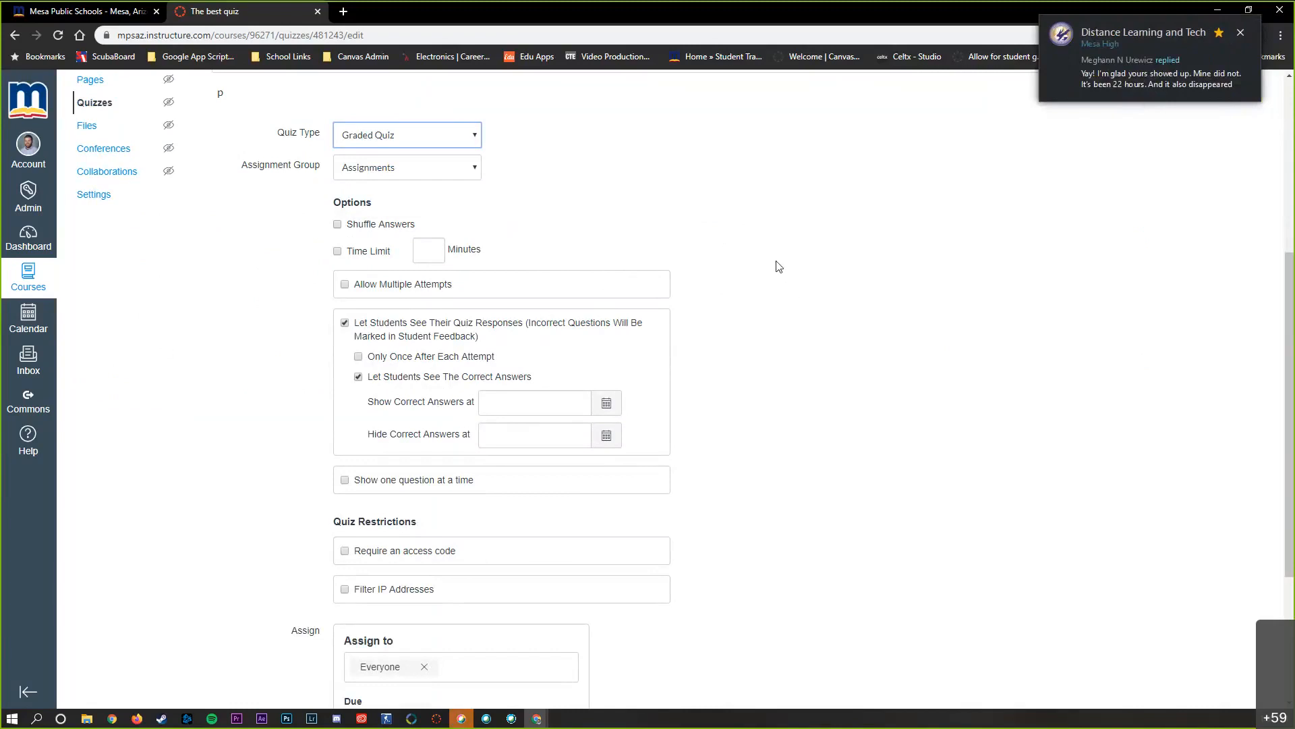
left_click(338, 225)
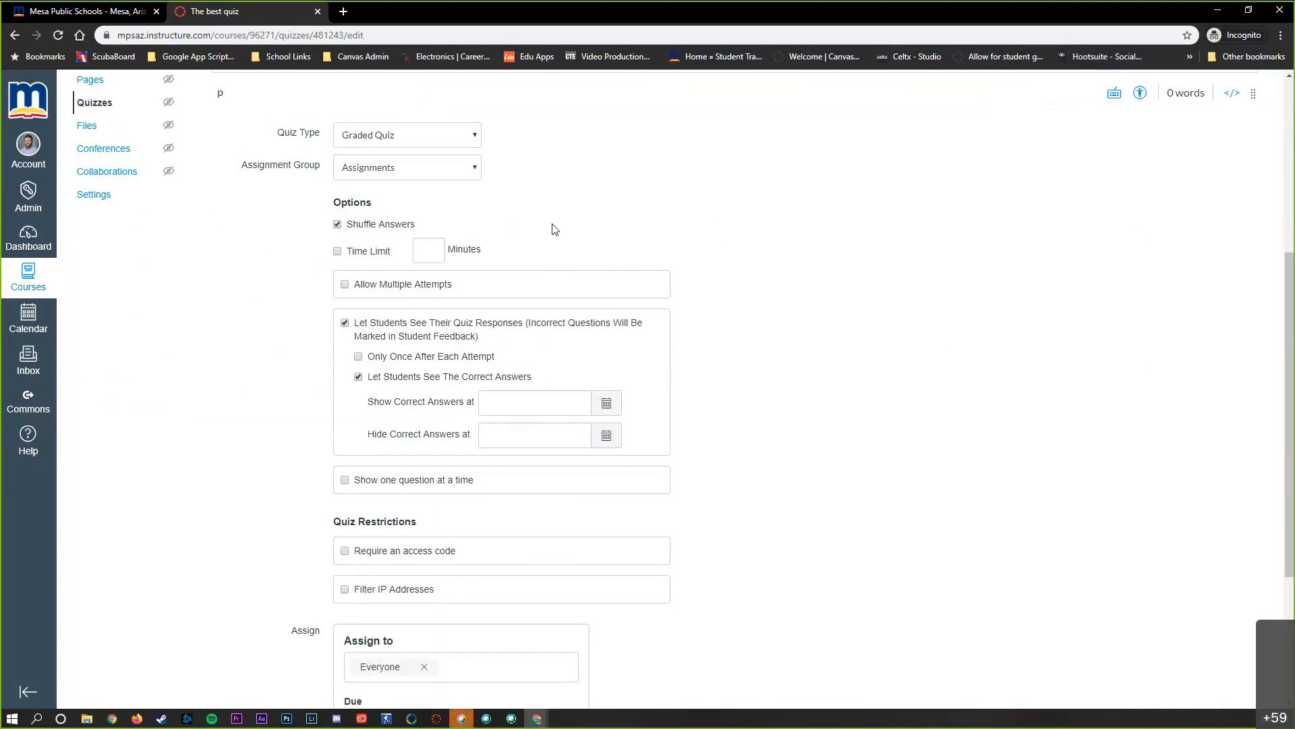
left_click(347, 290)
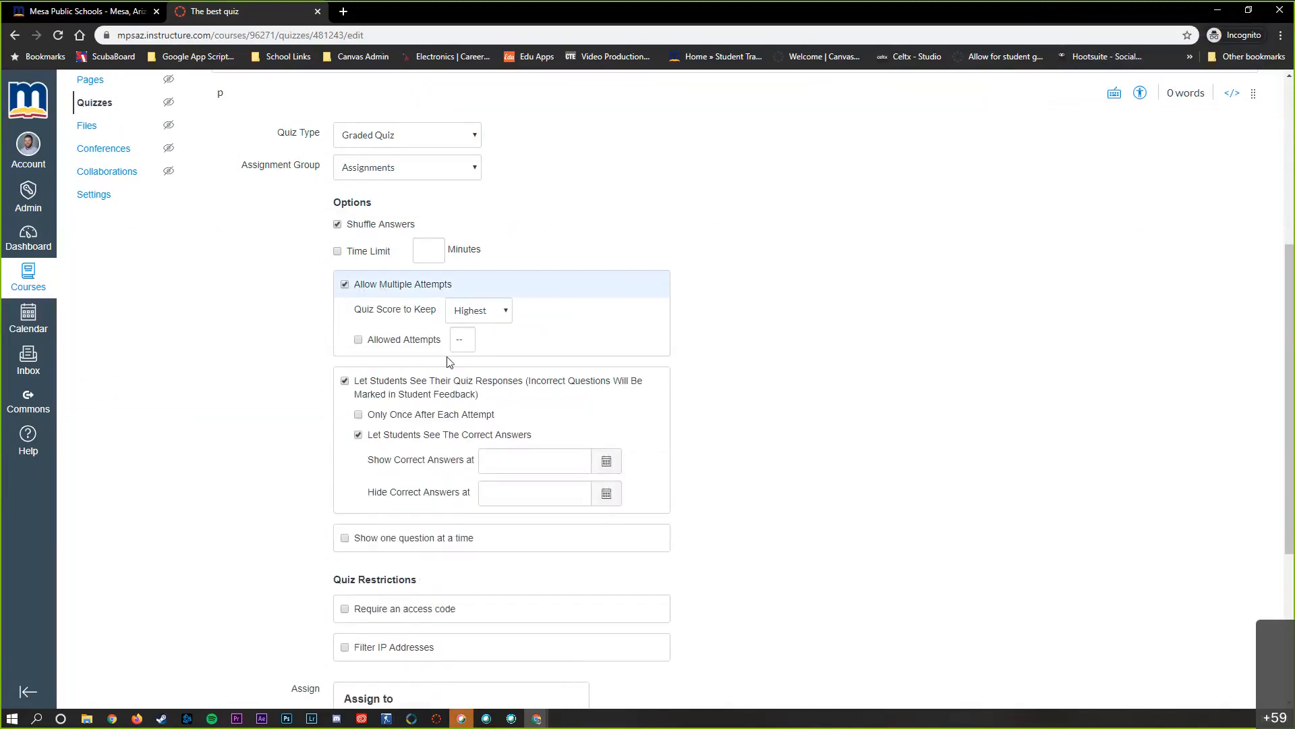
left_click(345, 285)
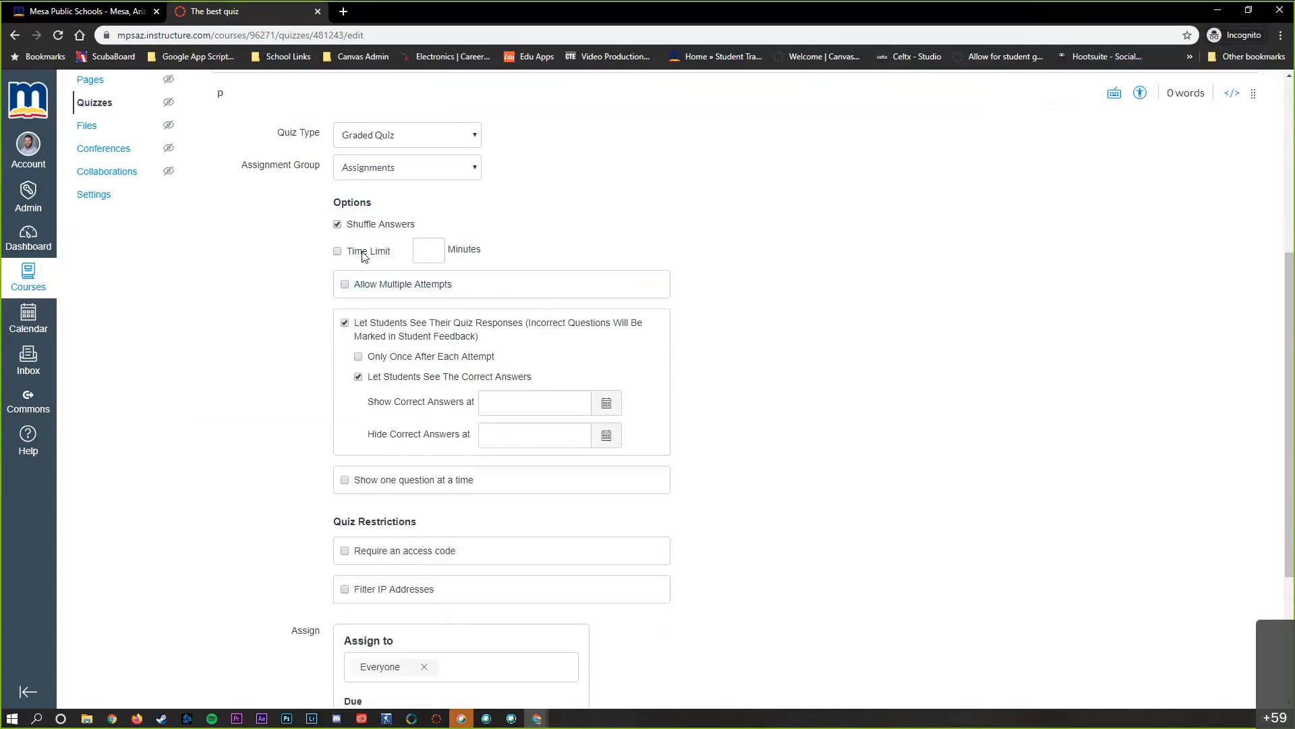
Examine the quiz restriction and assignment options, viewing the access code setting but leaving it off
scroll(277, 285, "down", 1)
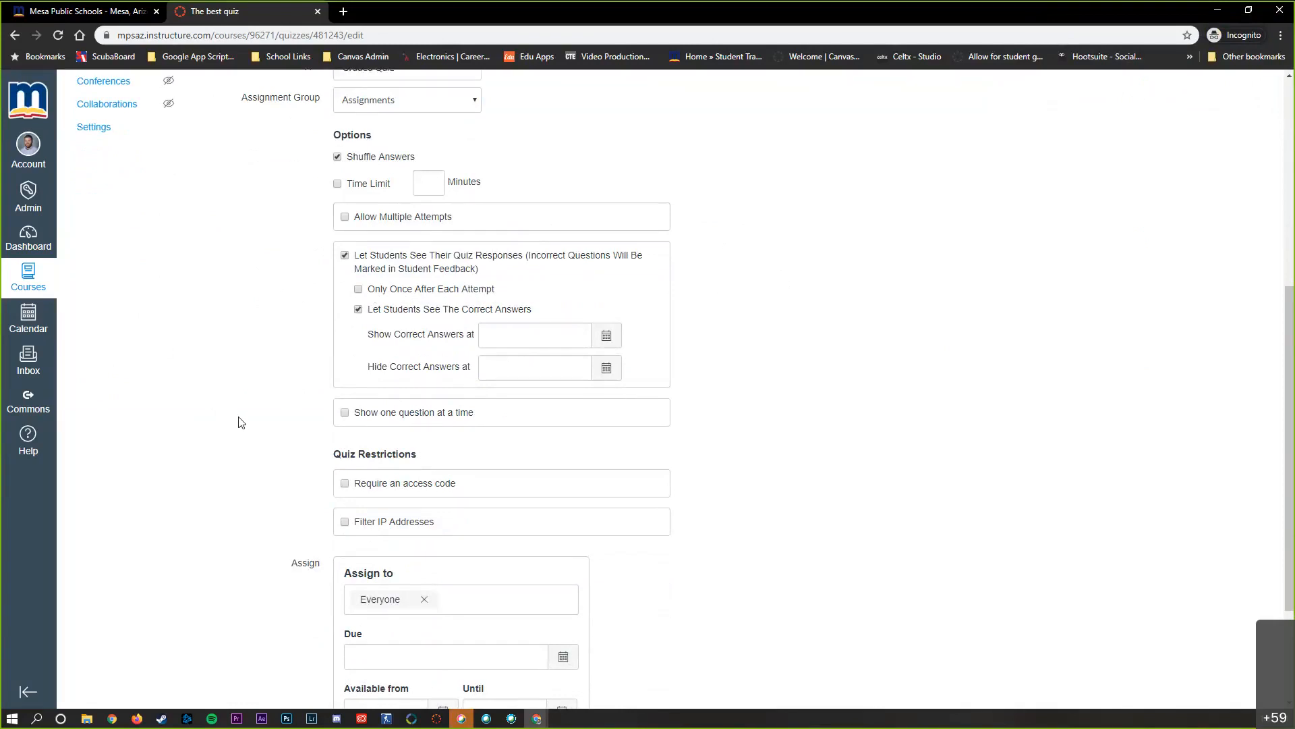
scroll(258, 421, "down", 1)
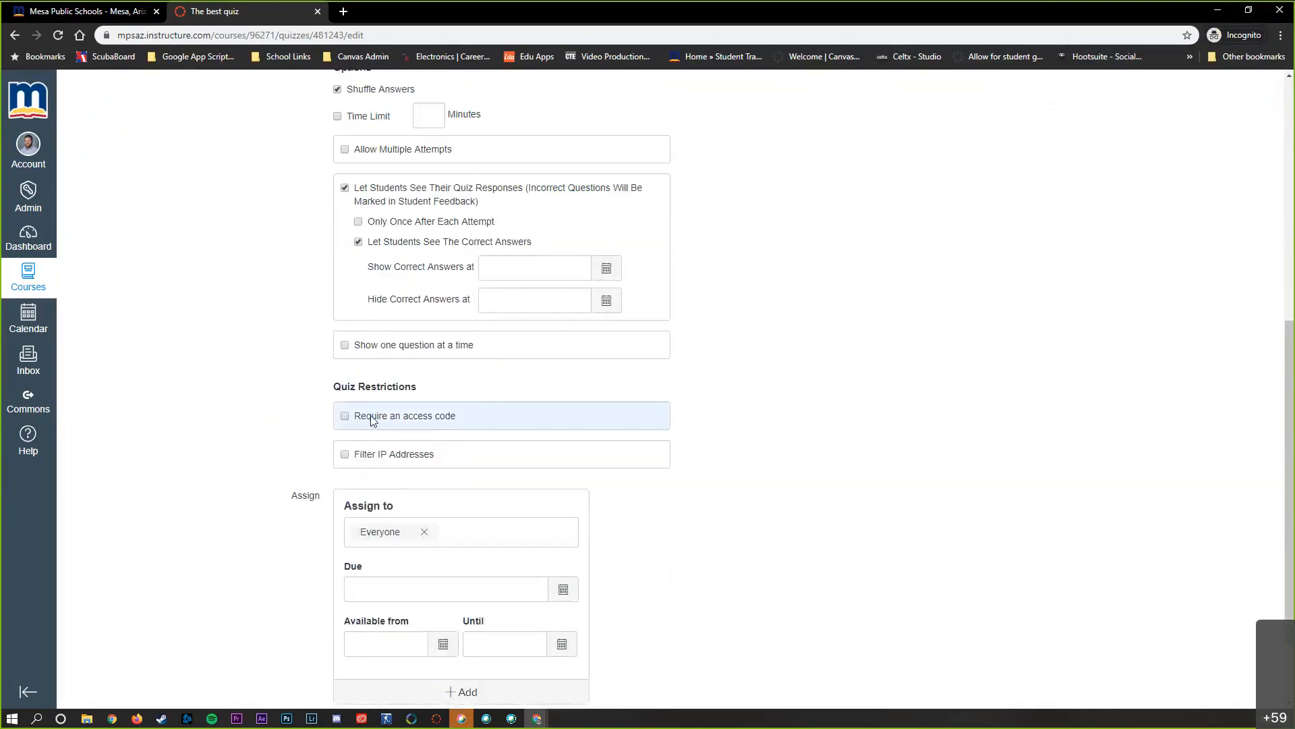
left_click(351, 421)
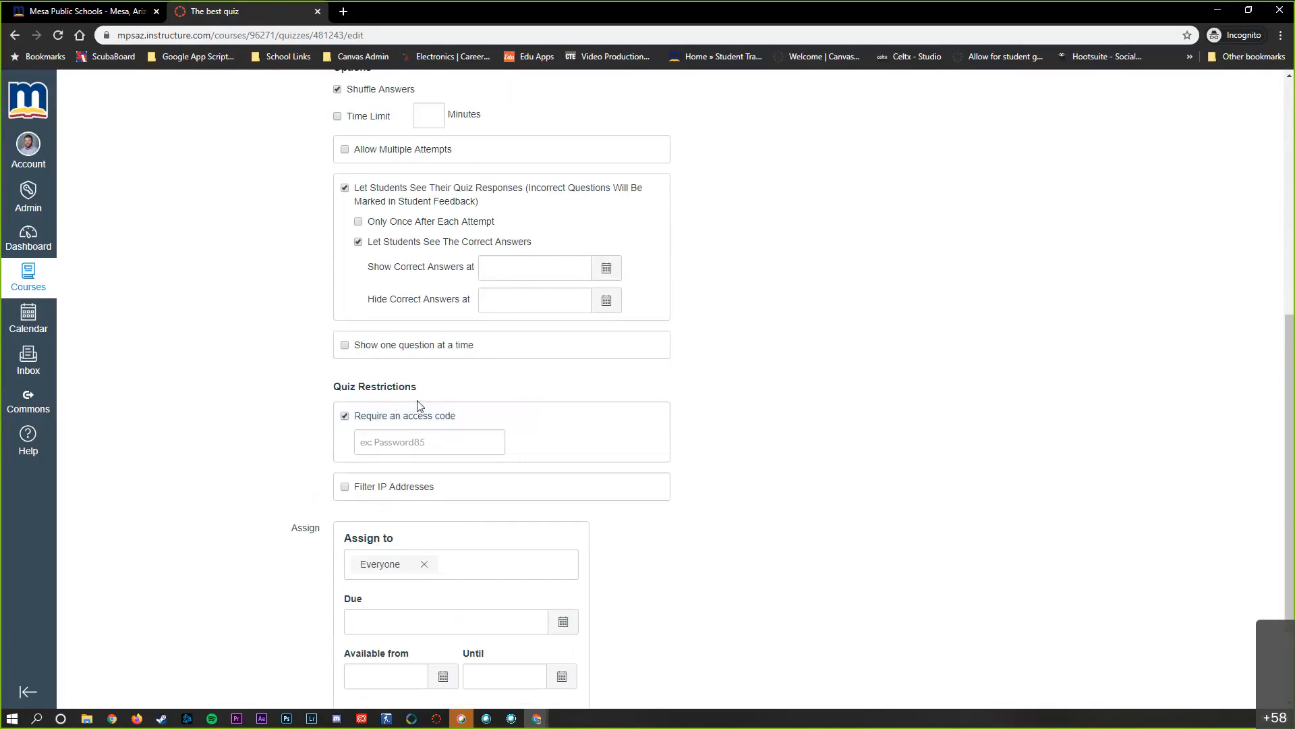
left_click(403, 451)
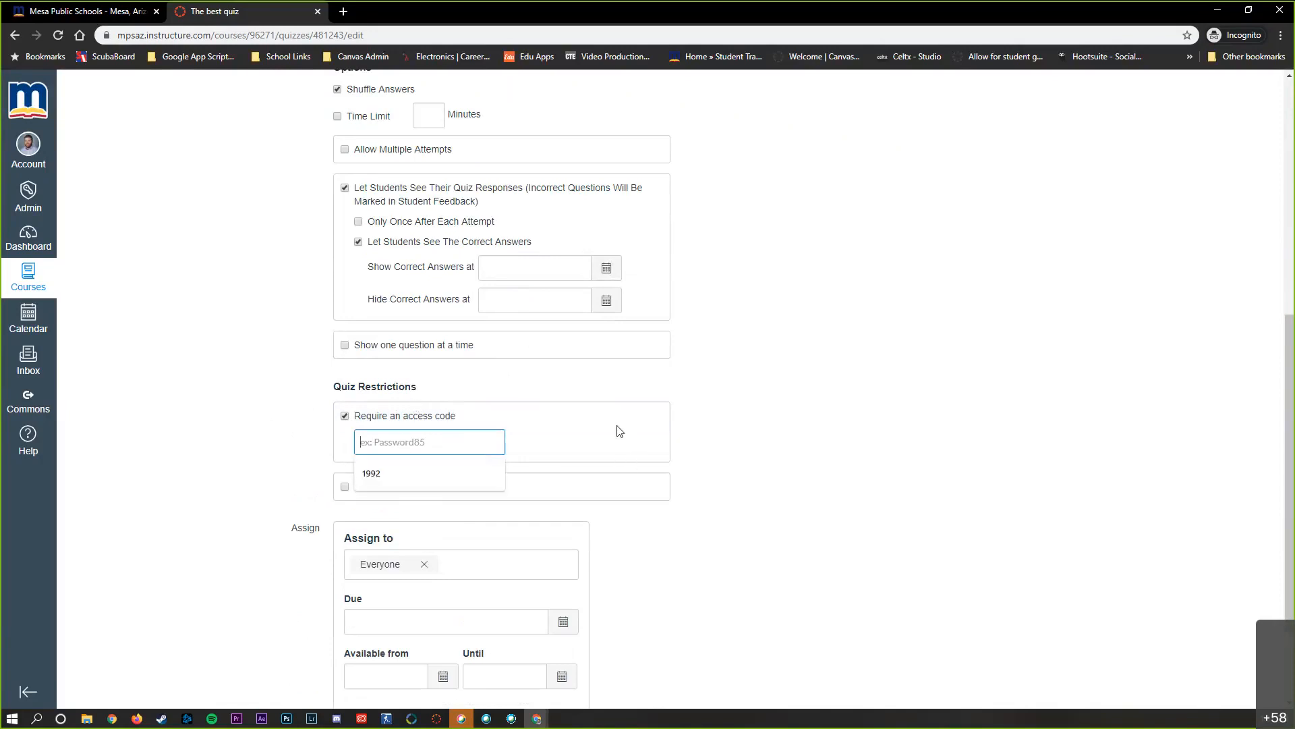
left_click(346, 417)
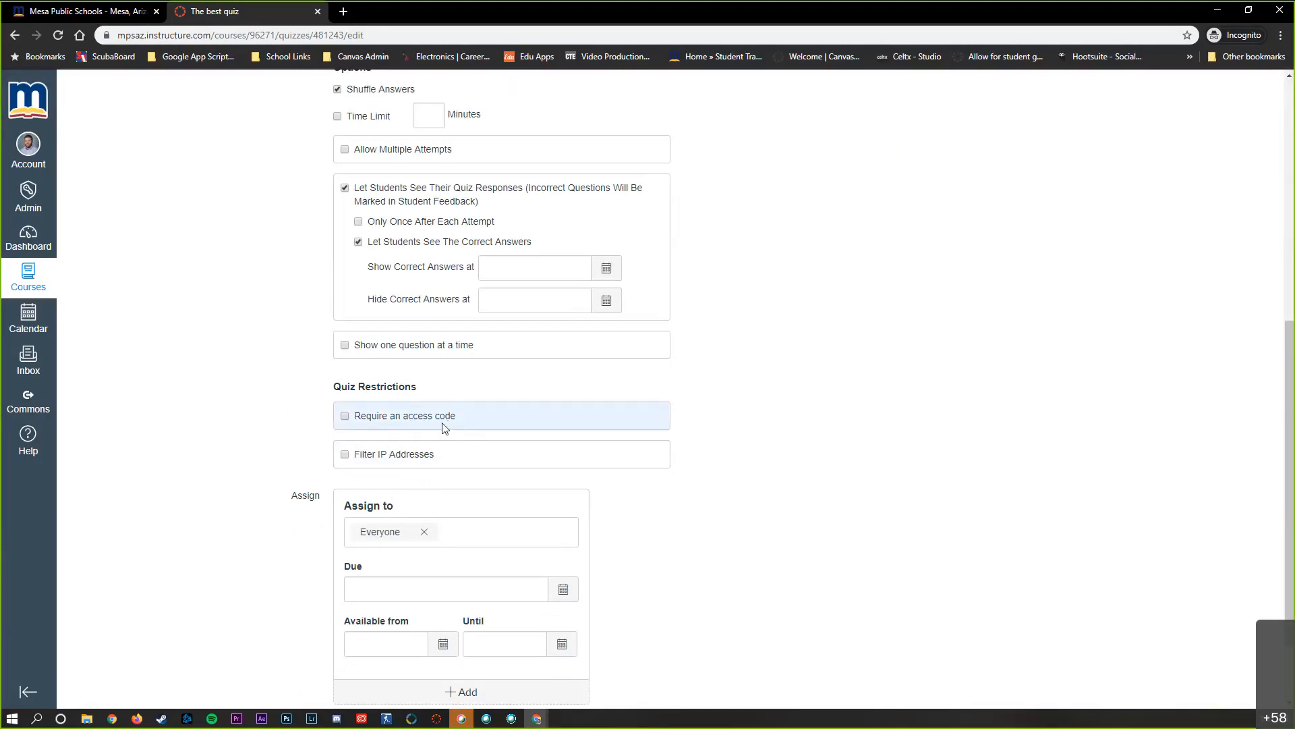
scroll(264, 424, "down", 2)
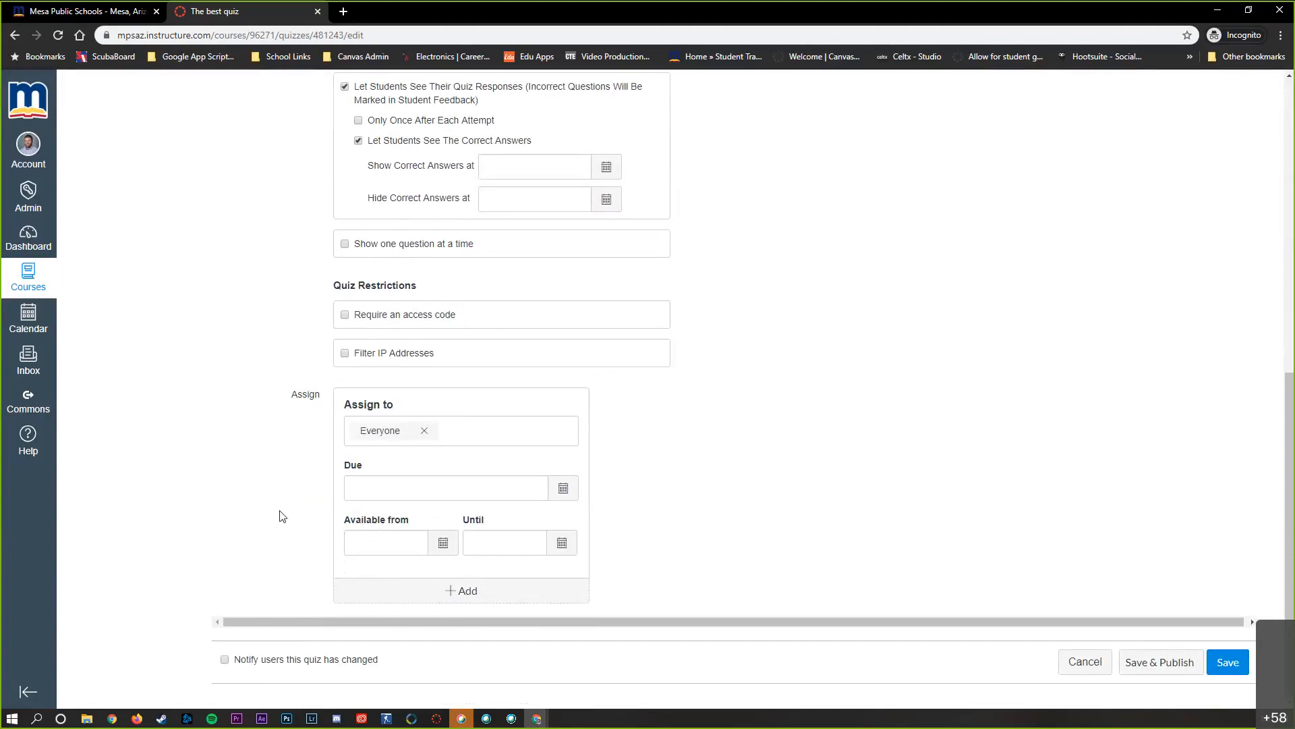
Enter "instructions" as the quiz instructions of The best quiz
scroll(276, 519, "up", 1)
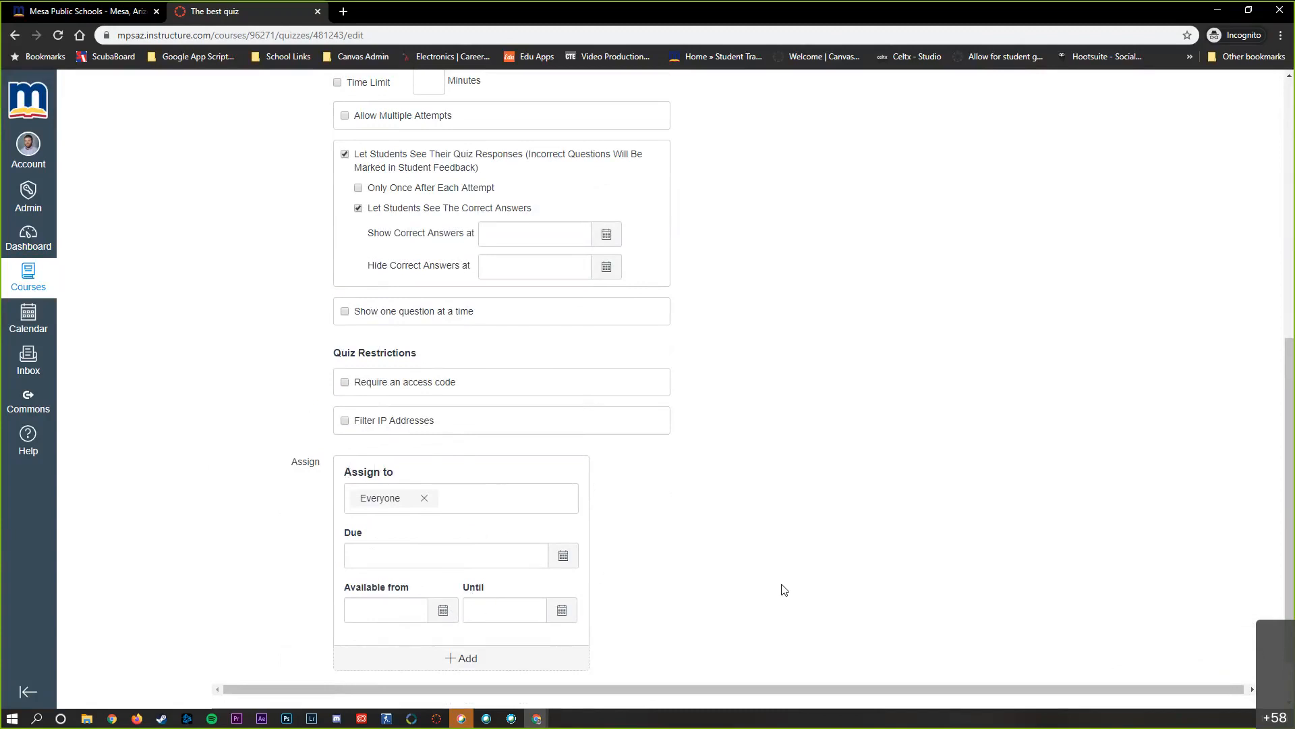
scroll(749, 577, "up", 1)
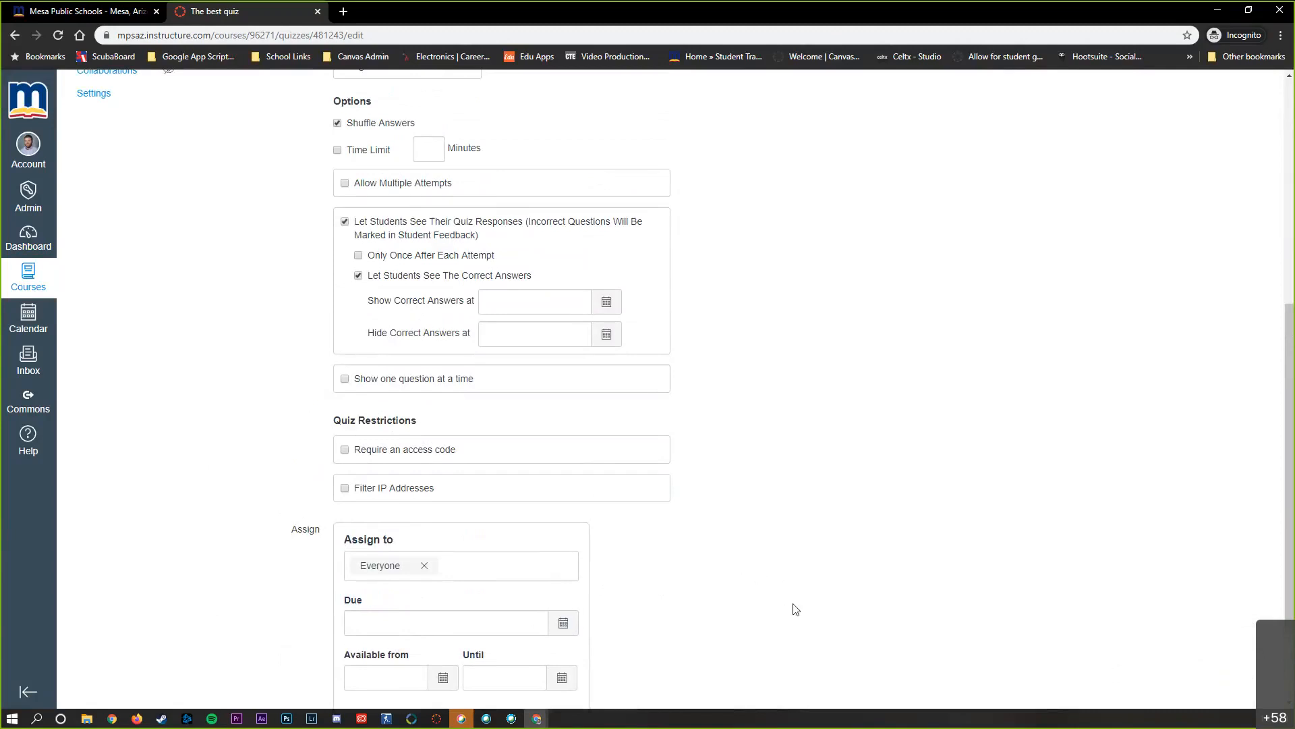
scroll(715, 540, "up", 3)
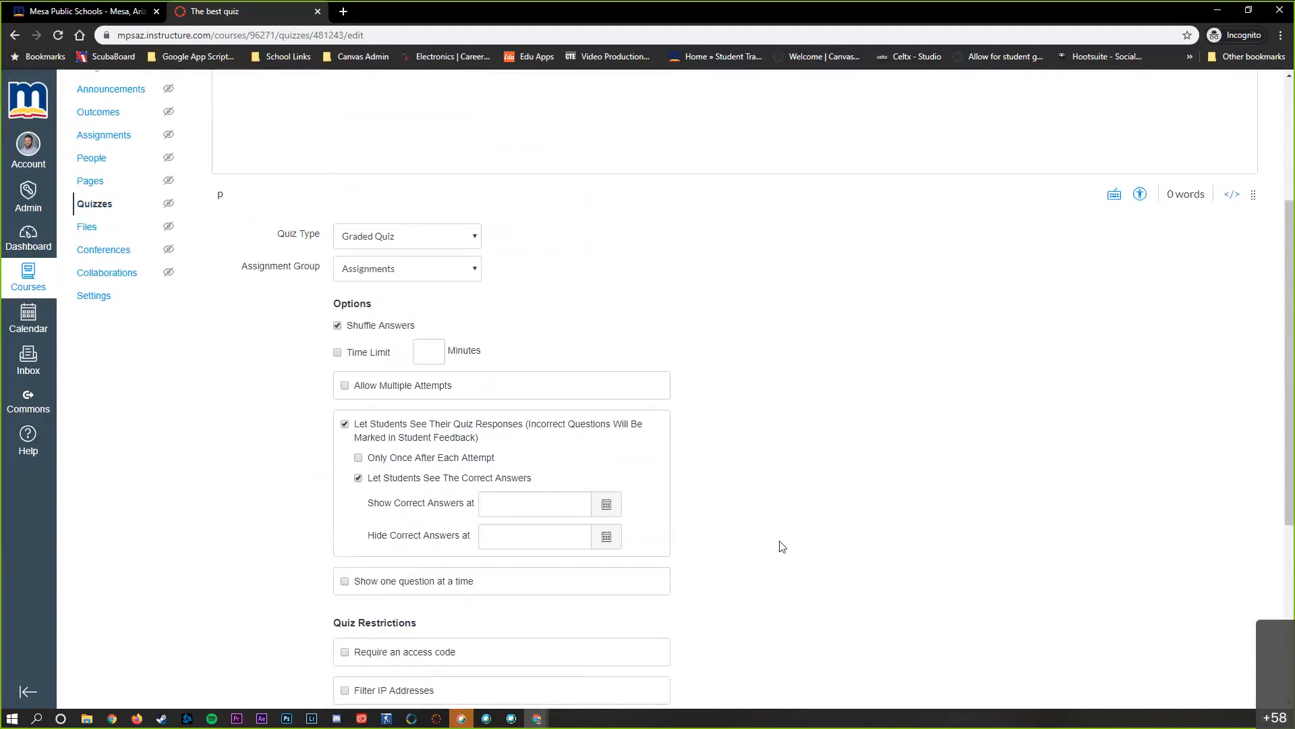
scroll(776, 550, "up", 2)
scroll(783, 547, "up", 2)
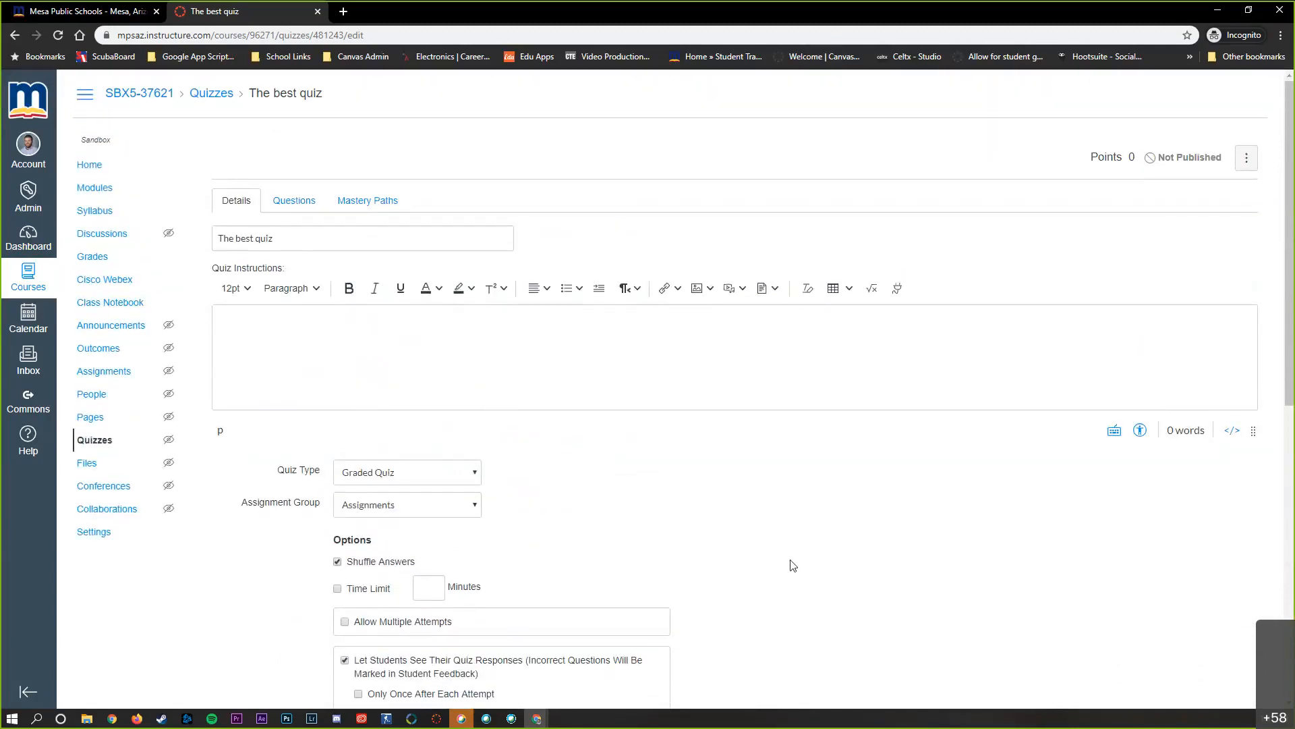
left_click(381, 354)
type("instructions")
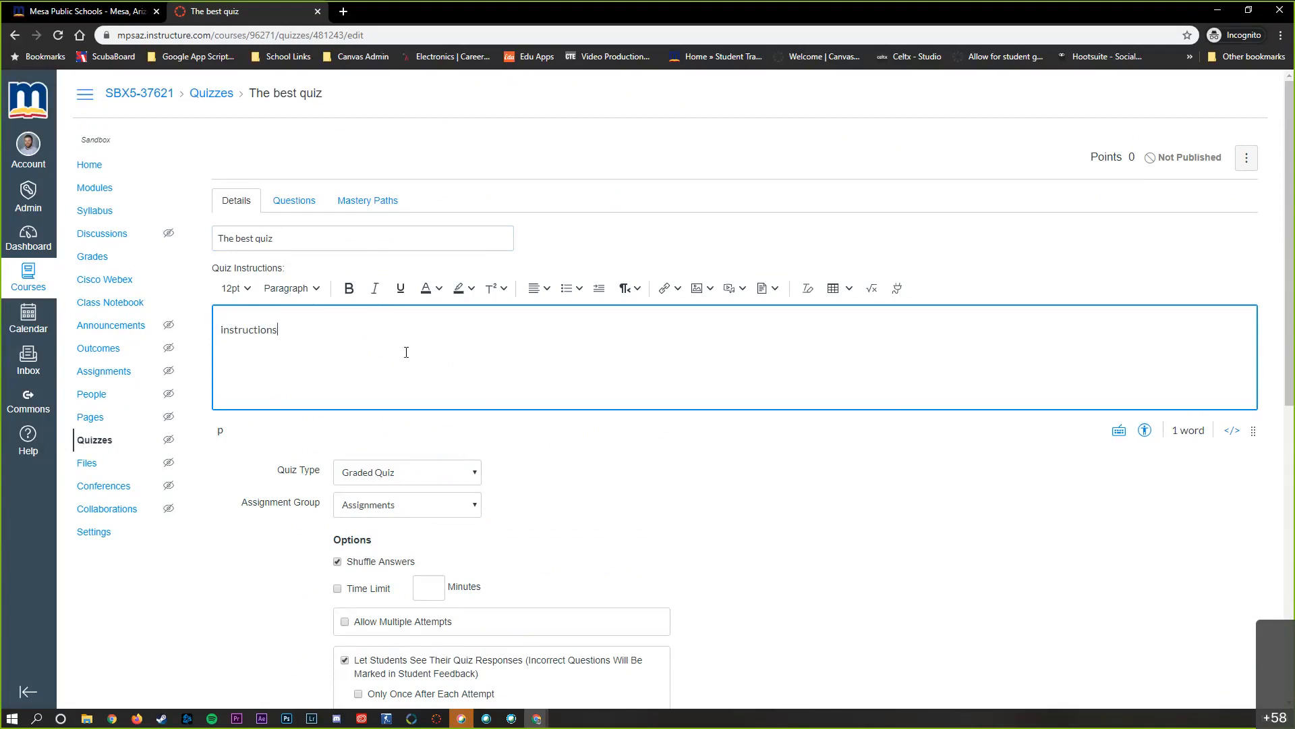
Add a new question named "Q 1" to the quiz, keeping Multiple Choice as its question type
scroll(512, 364, "down", 2)
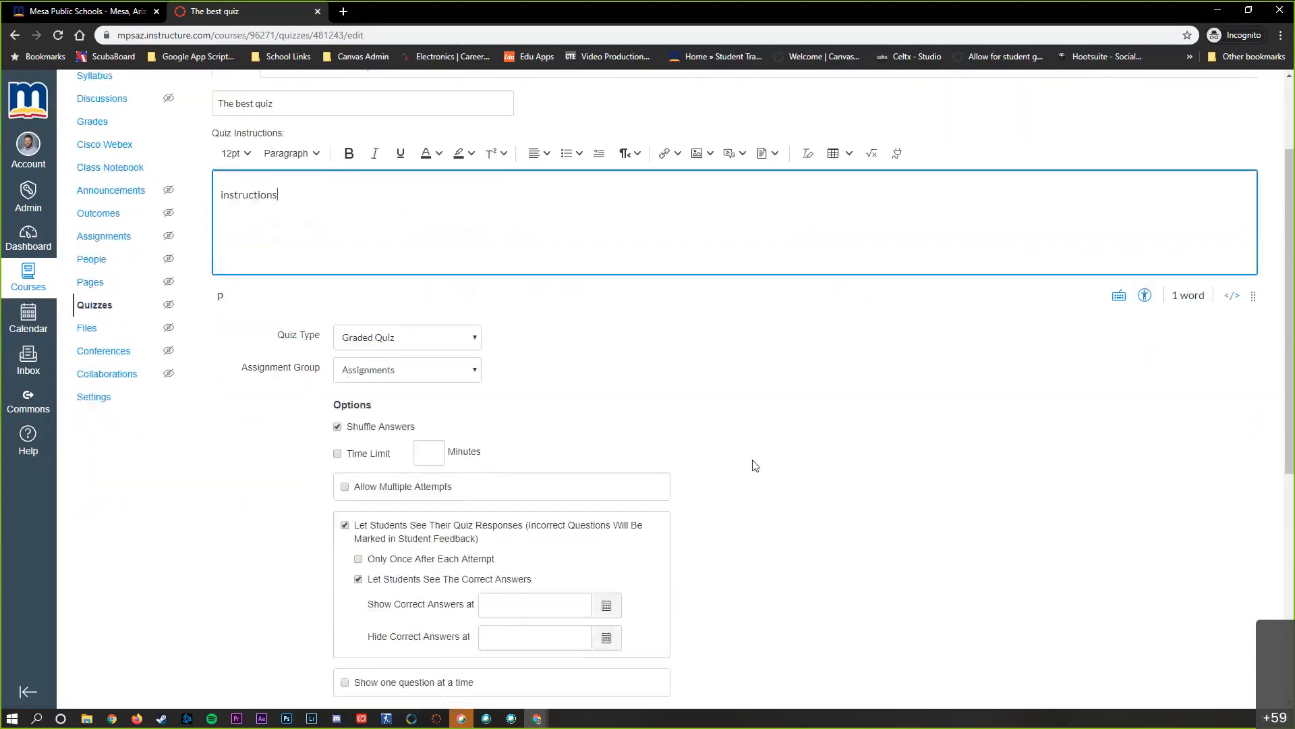
scroll(755, 465, "down", 3)
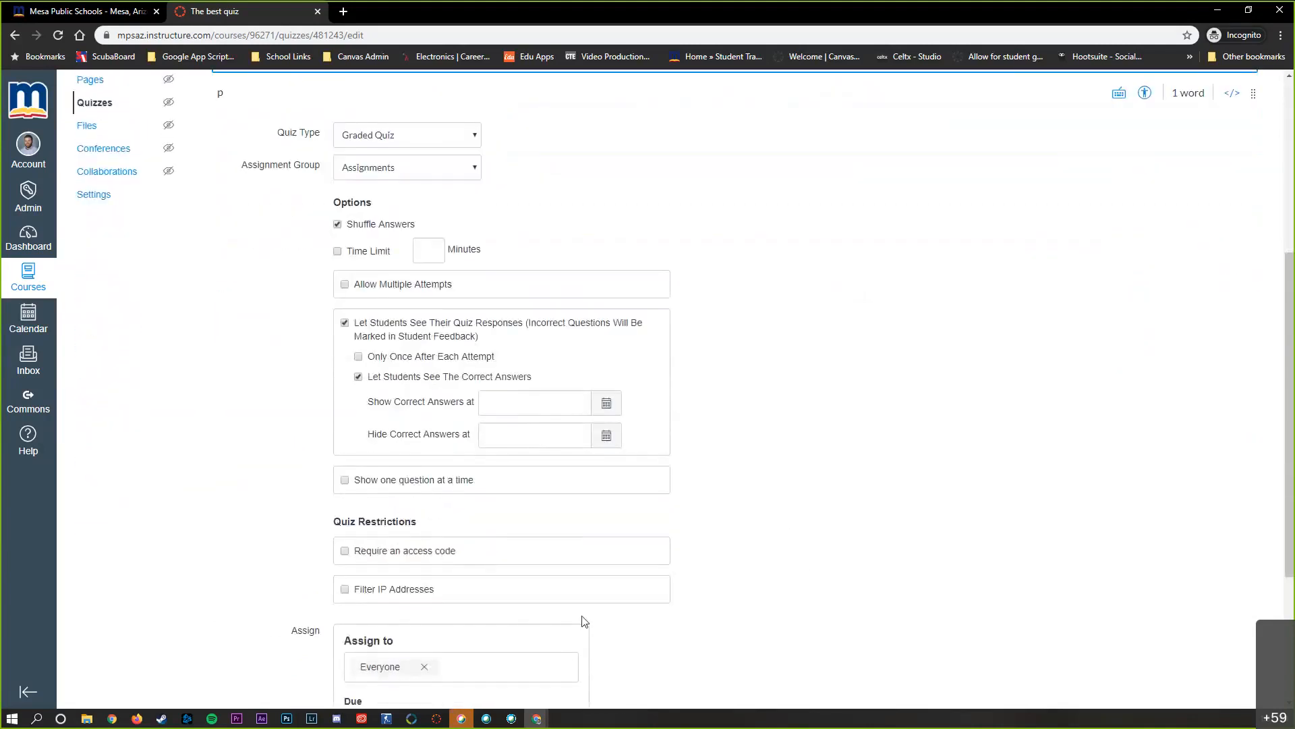
scroll(807, 572, "up", 5)
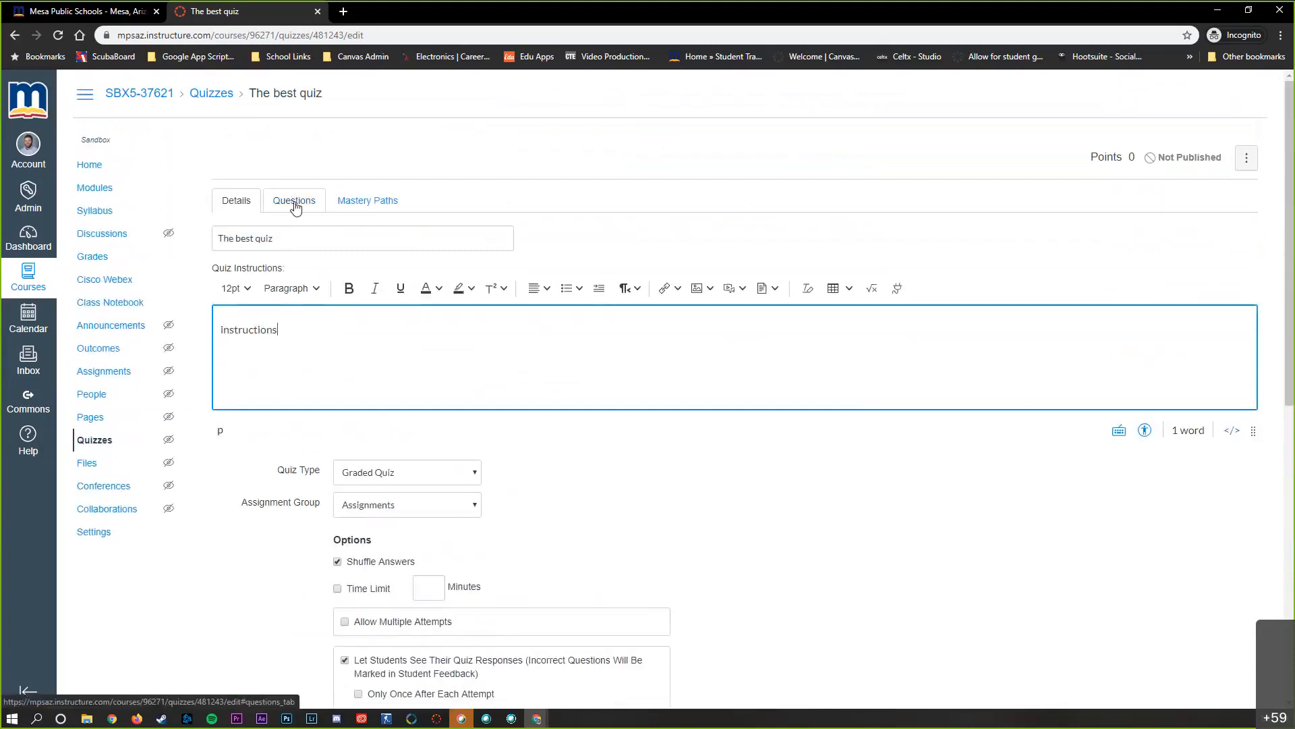
left_click(295, 206)
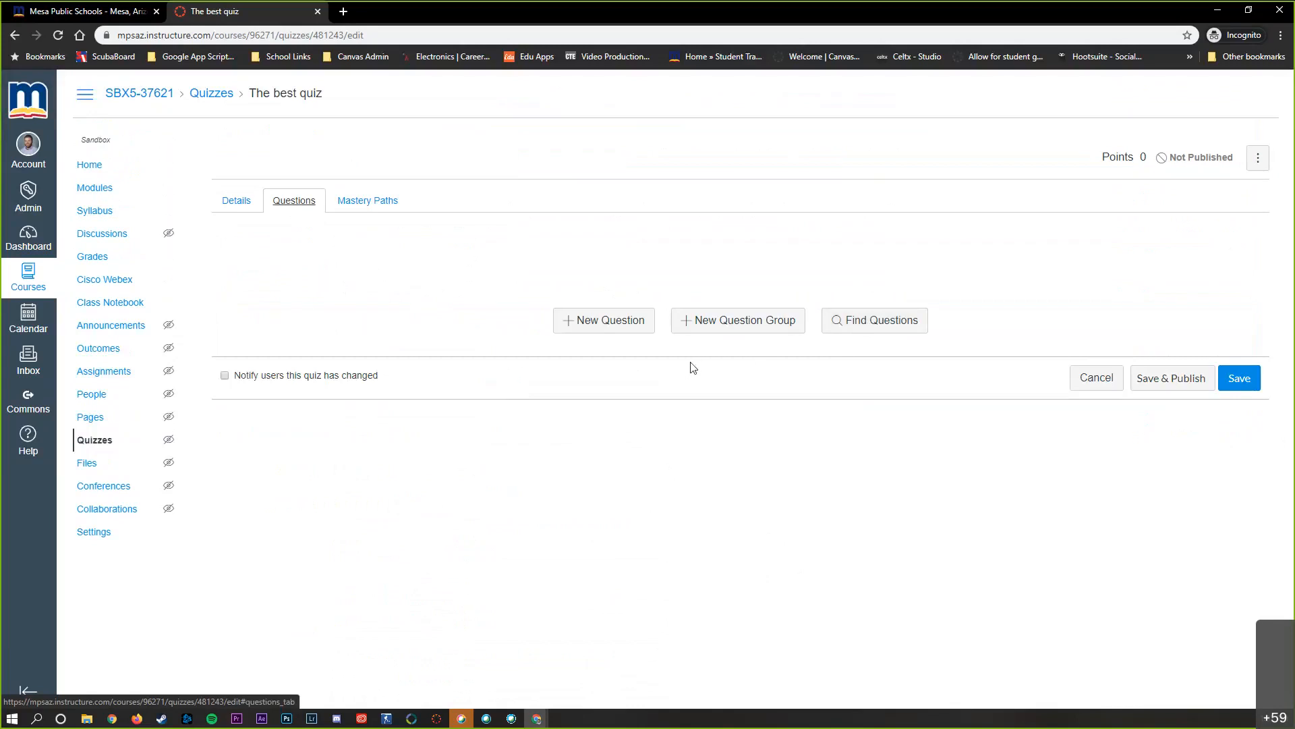
left_click(594, 324)
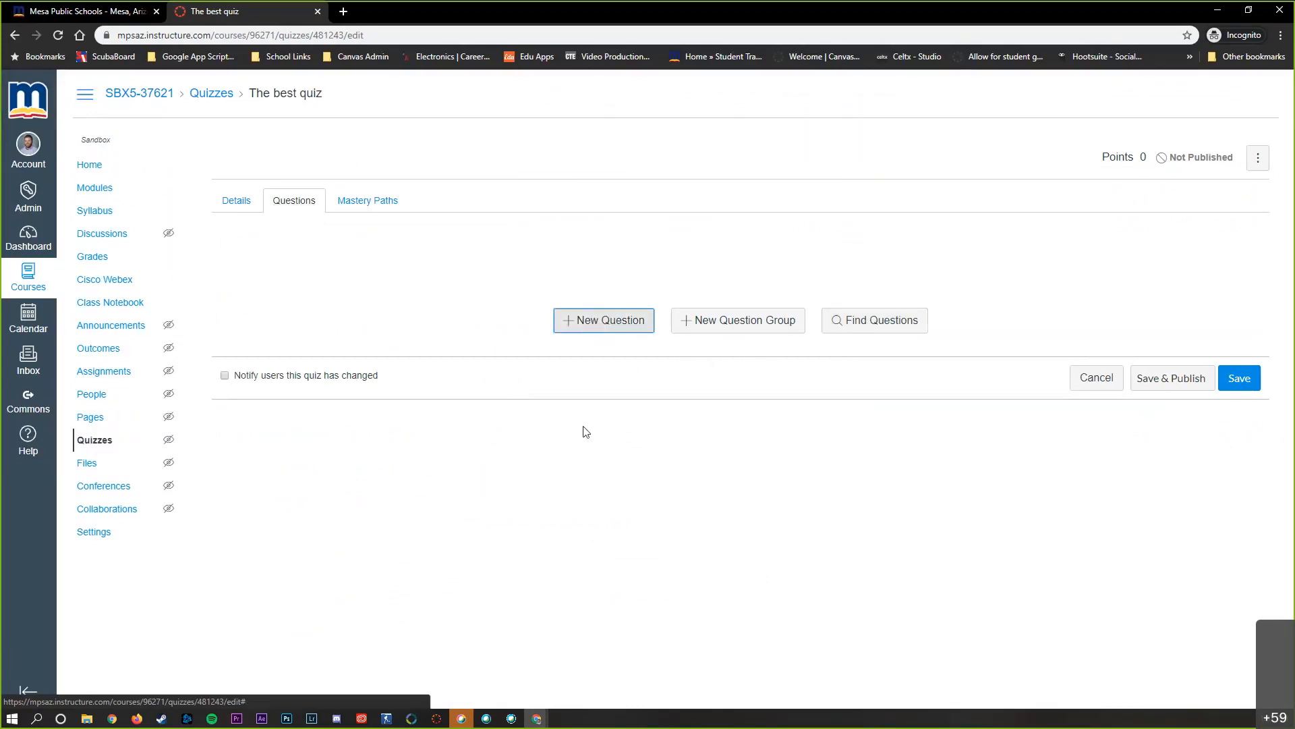
left_click_drag(307, 262, 239, 263)
type("Q 1")
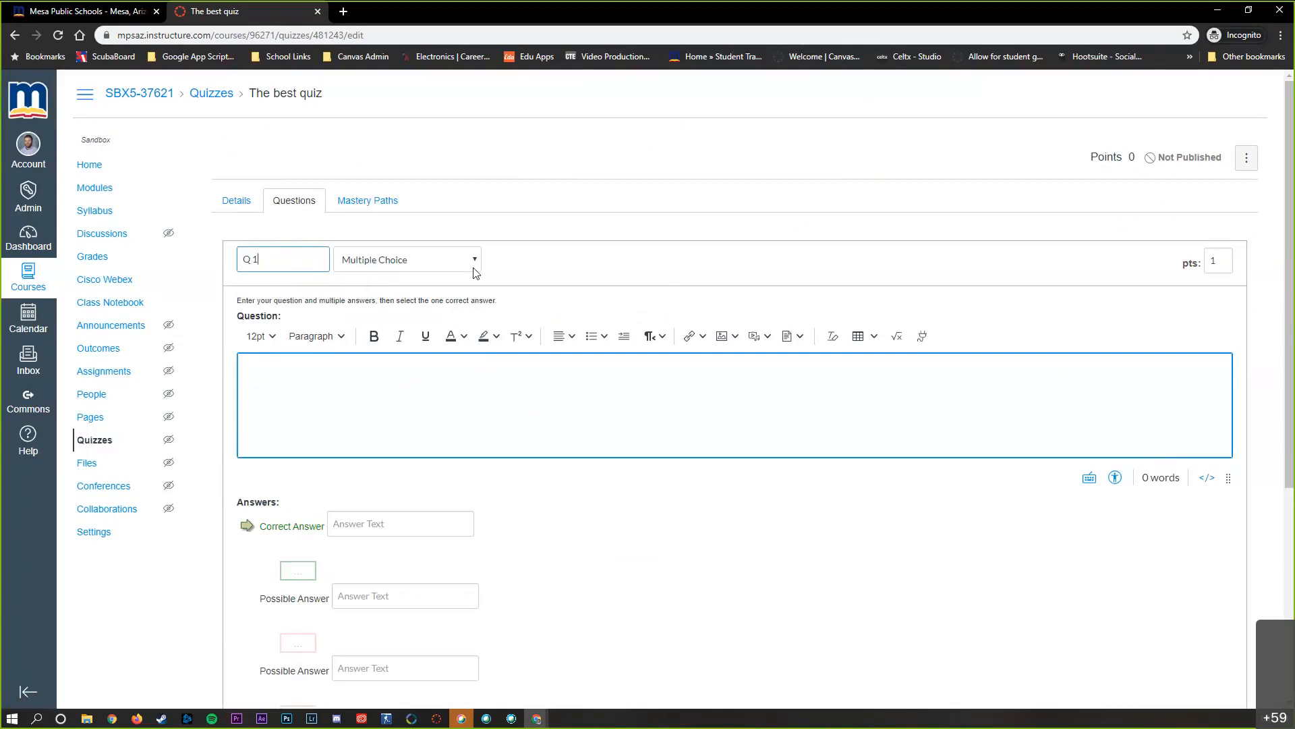
left_click(450, 264)
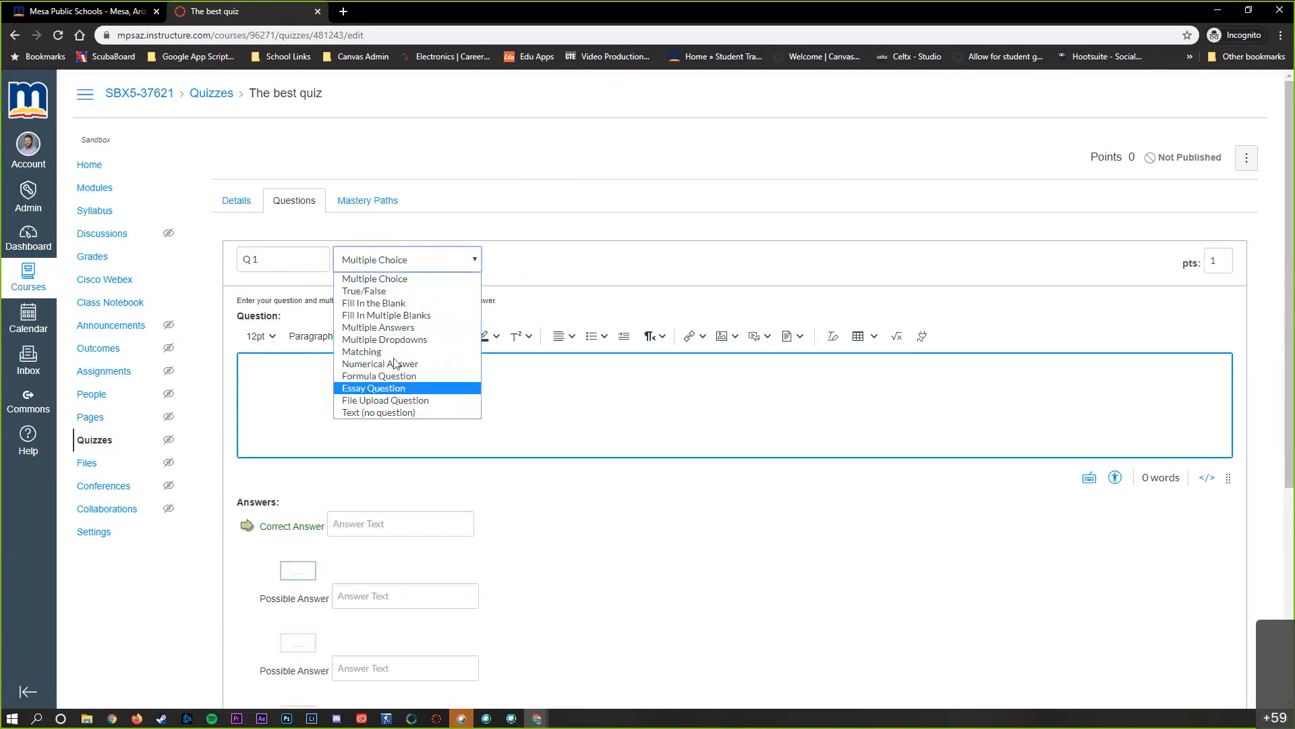
left_click(363, 282)
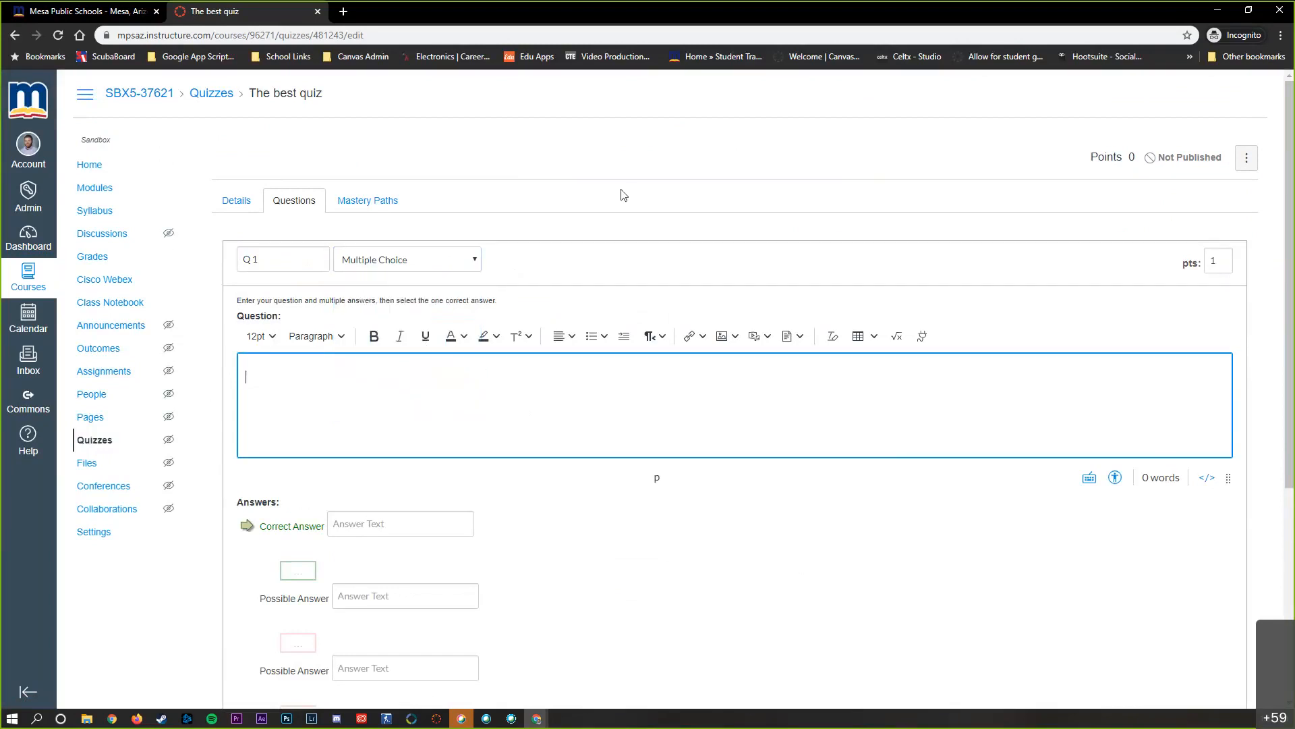
Enter "Which snack is the best?" as the question text of Q 1
type("Which snakc i")
key("BackSpace")
key("BackSpace")
key("BackSpace")
type("ck is the best")
Enter "Cake" as the correct answer and "Candy" as the first possible answer
scroll(550, 278, "down", 3)
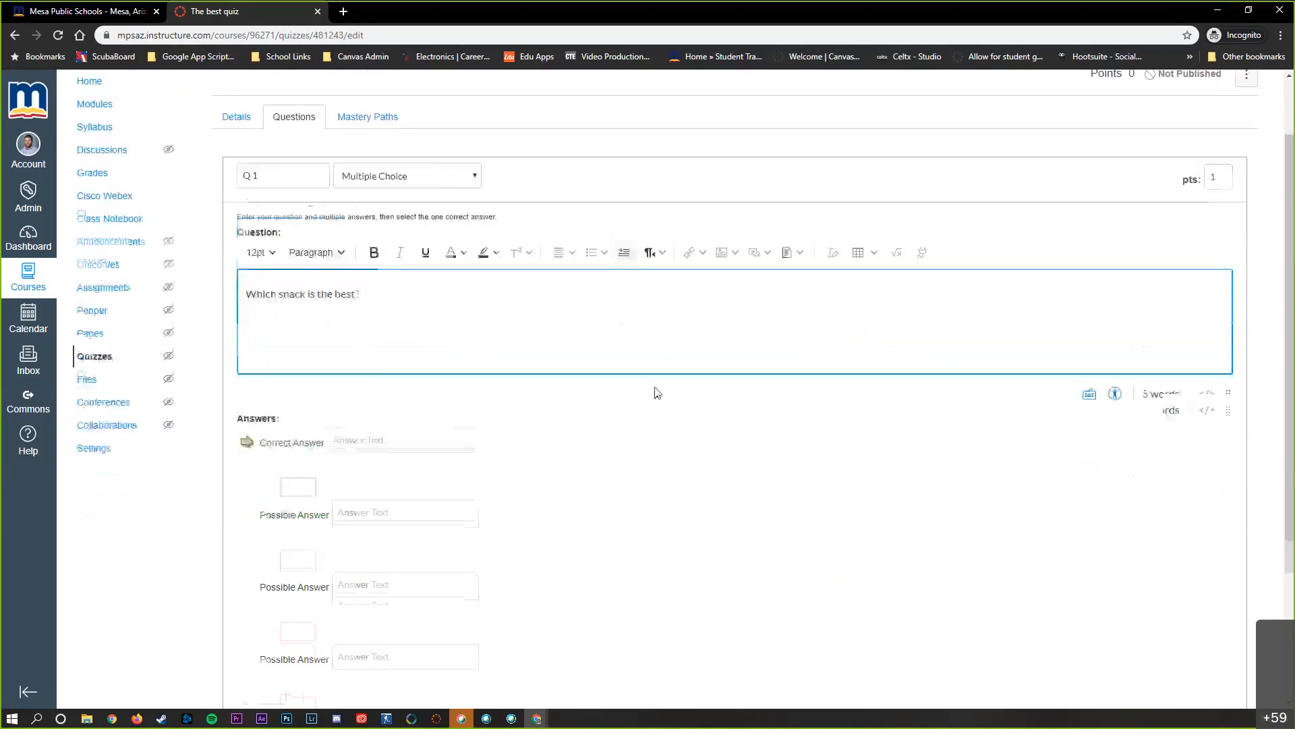
left_click(397, 322)
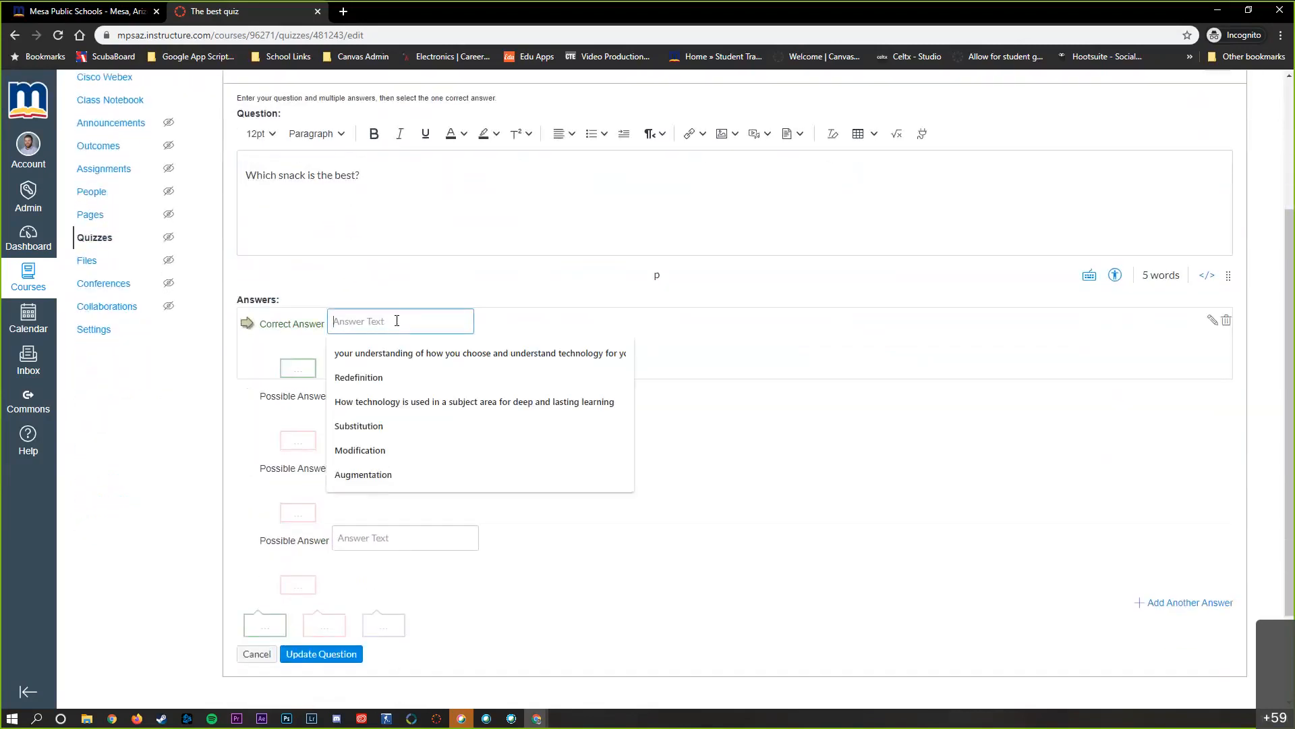
type("Ckae")
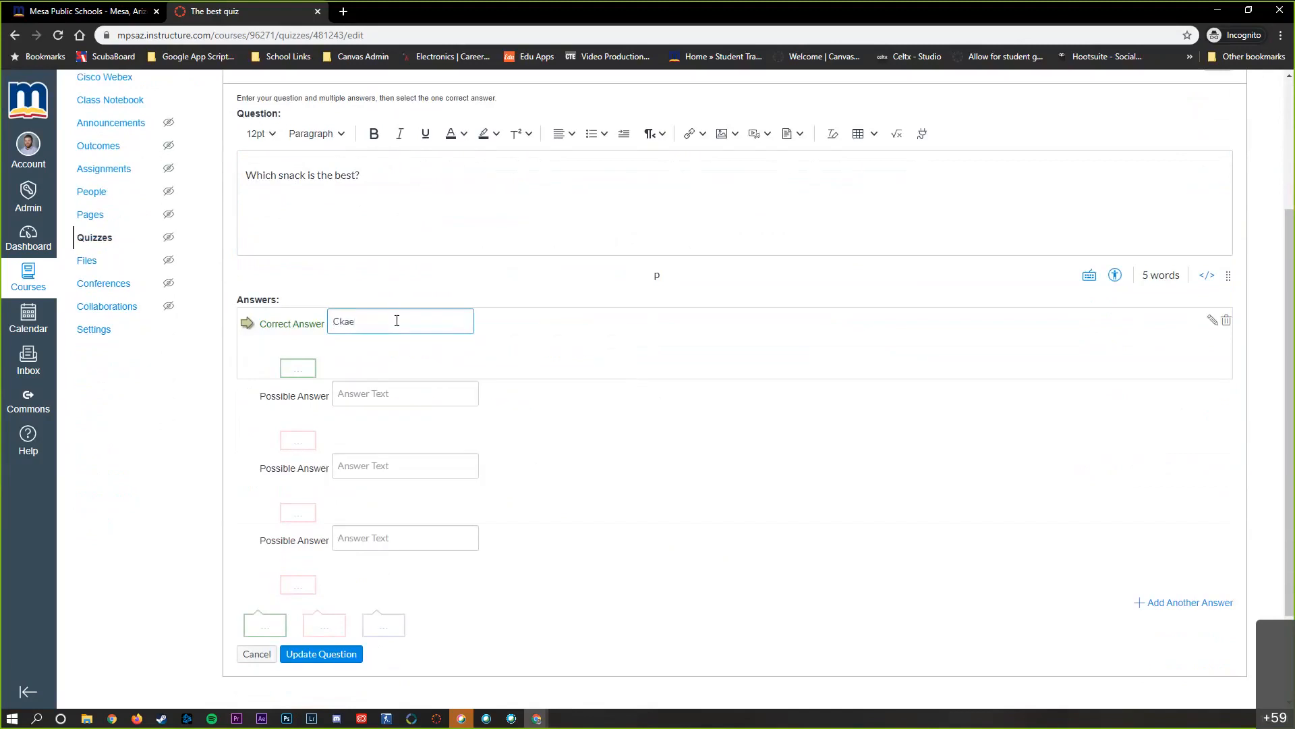
key("BackSpace")
key("BackSpace")
type("ake")
left_click(379, 397)
type("Candy")
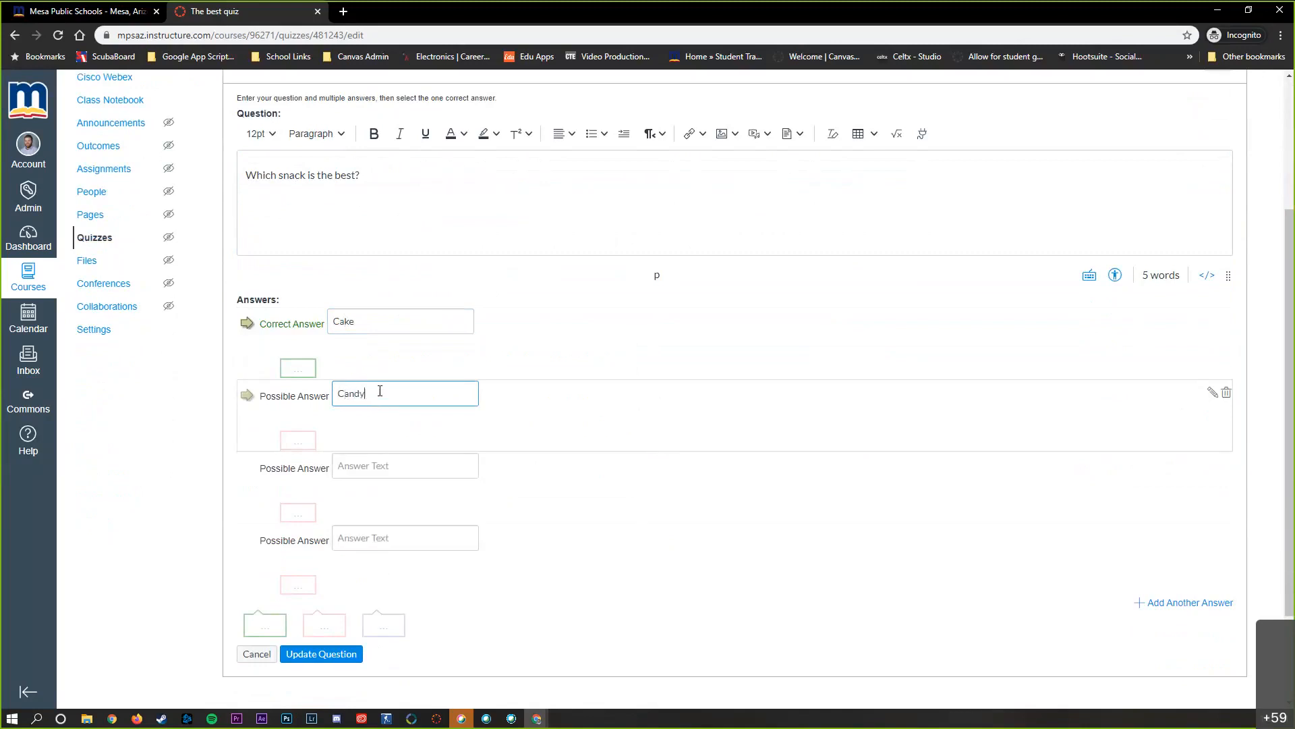
Fill in the remaining two possible answers with "Hot Dogs" and "Salad"
left_click(372, 465)
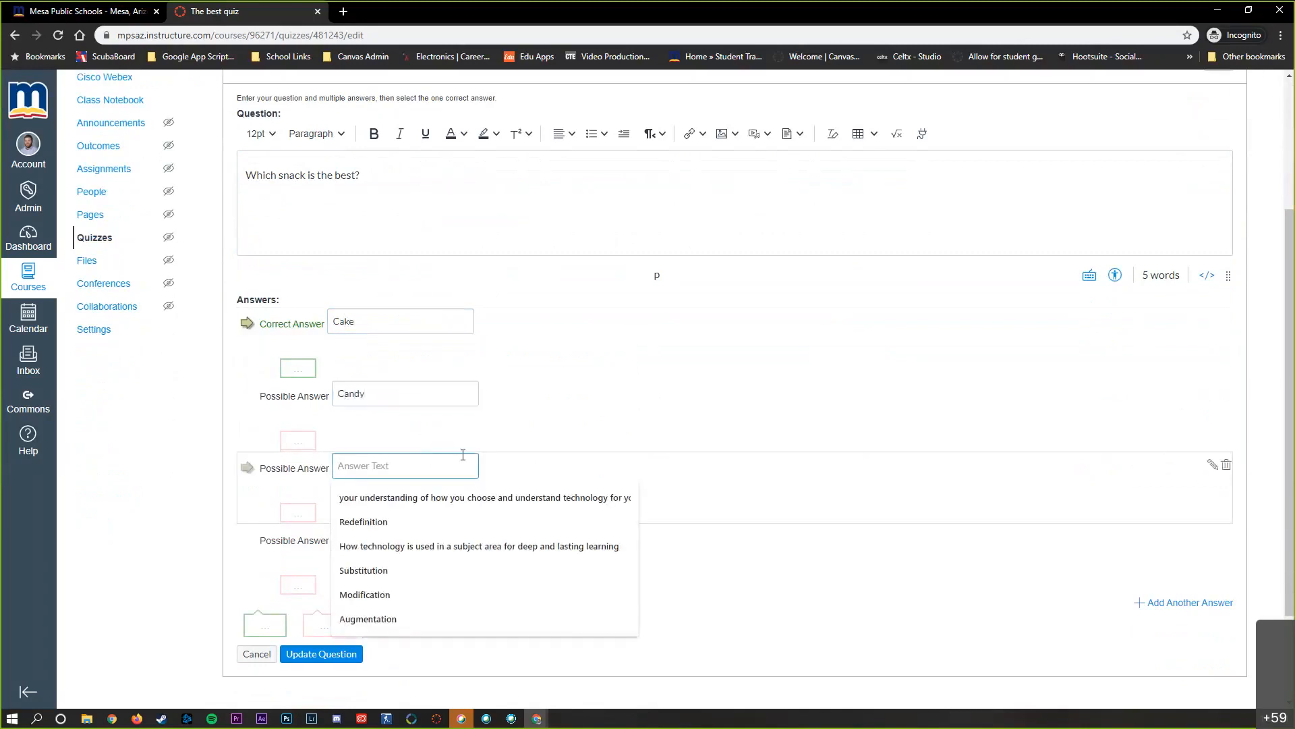
type("h")
key("BackSpace")
type("Hot Dogs")
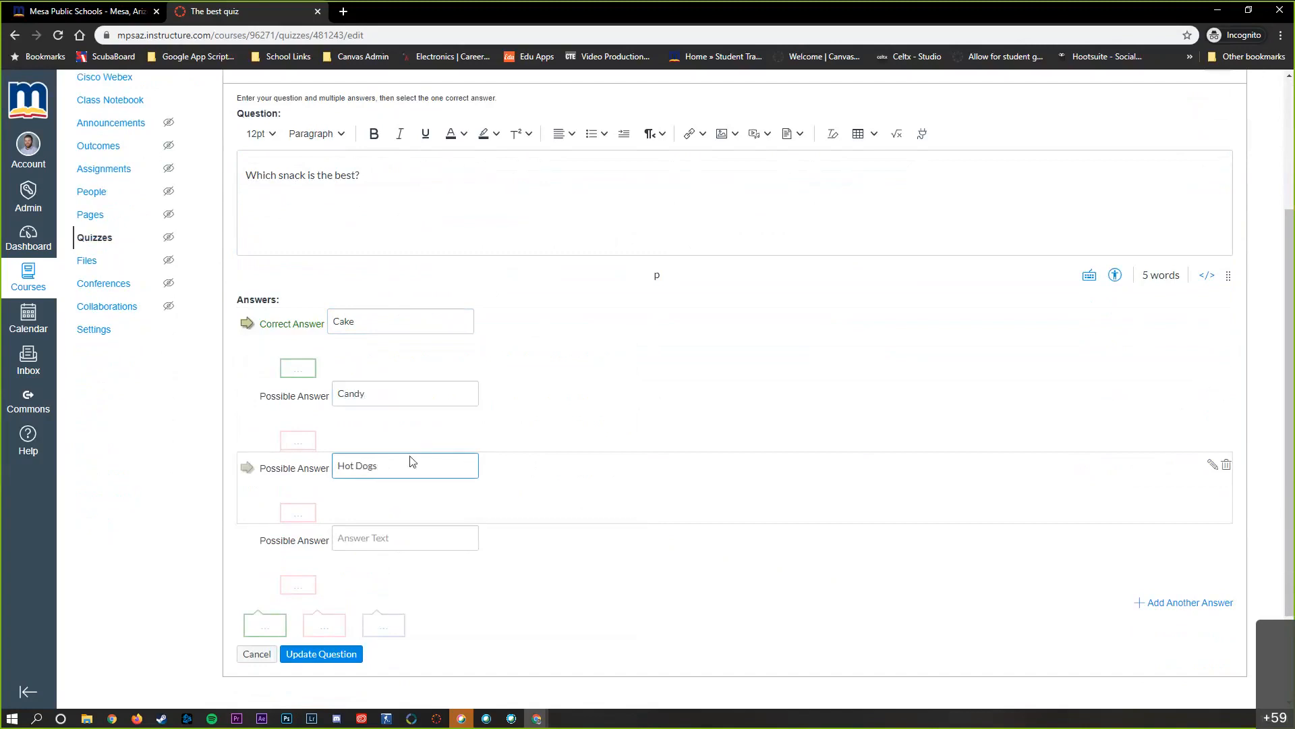
left_click(380, 537)
type("S")
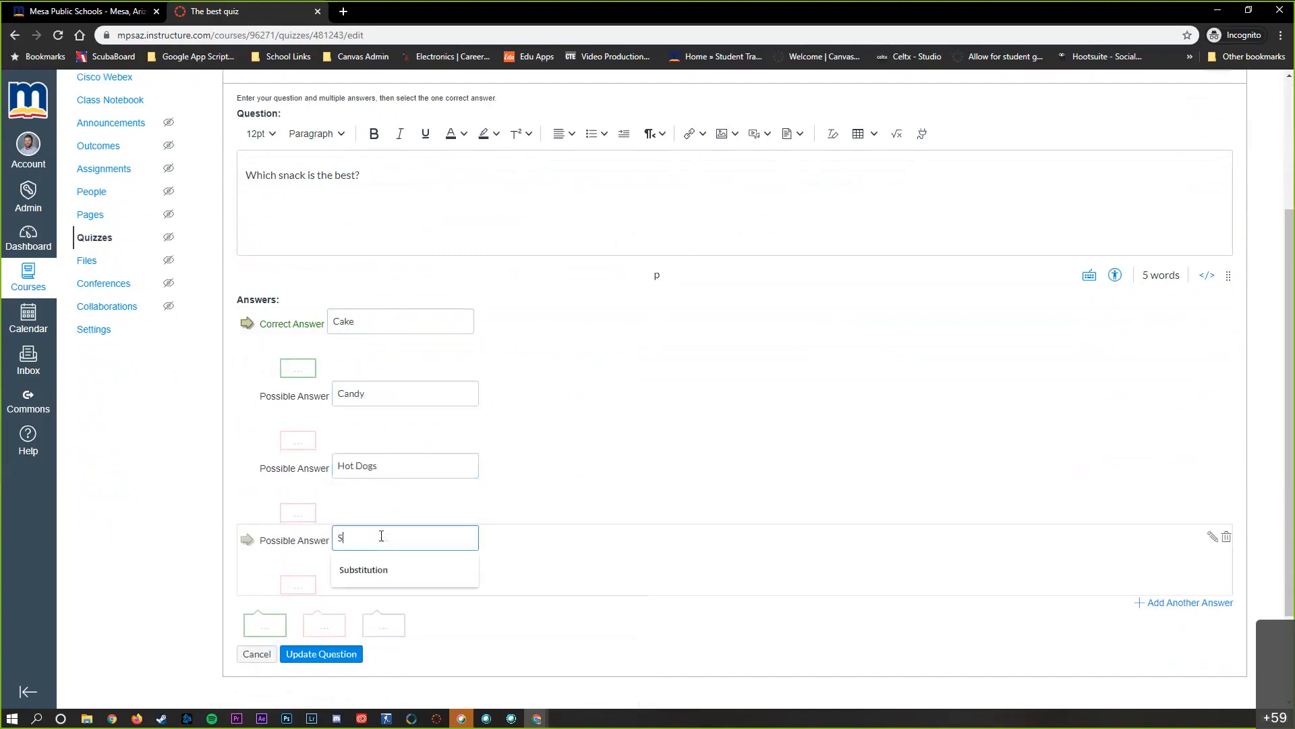
type("alad")
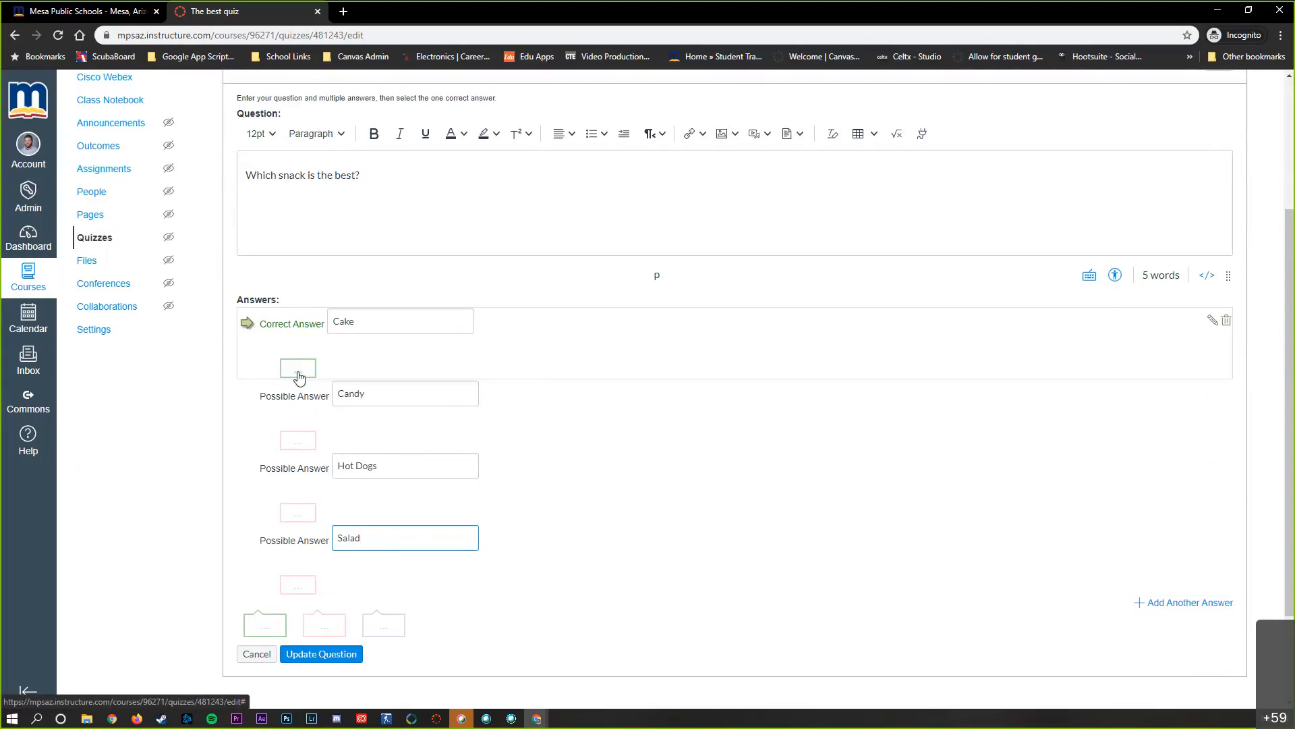
Add the answer comment "No Im sorry." for students who choose Candy
left_click(304, 442)
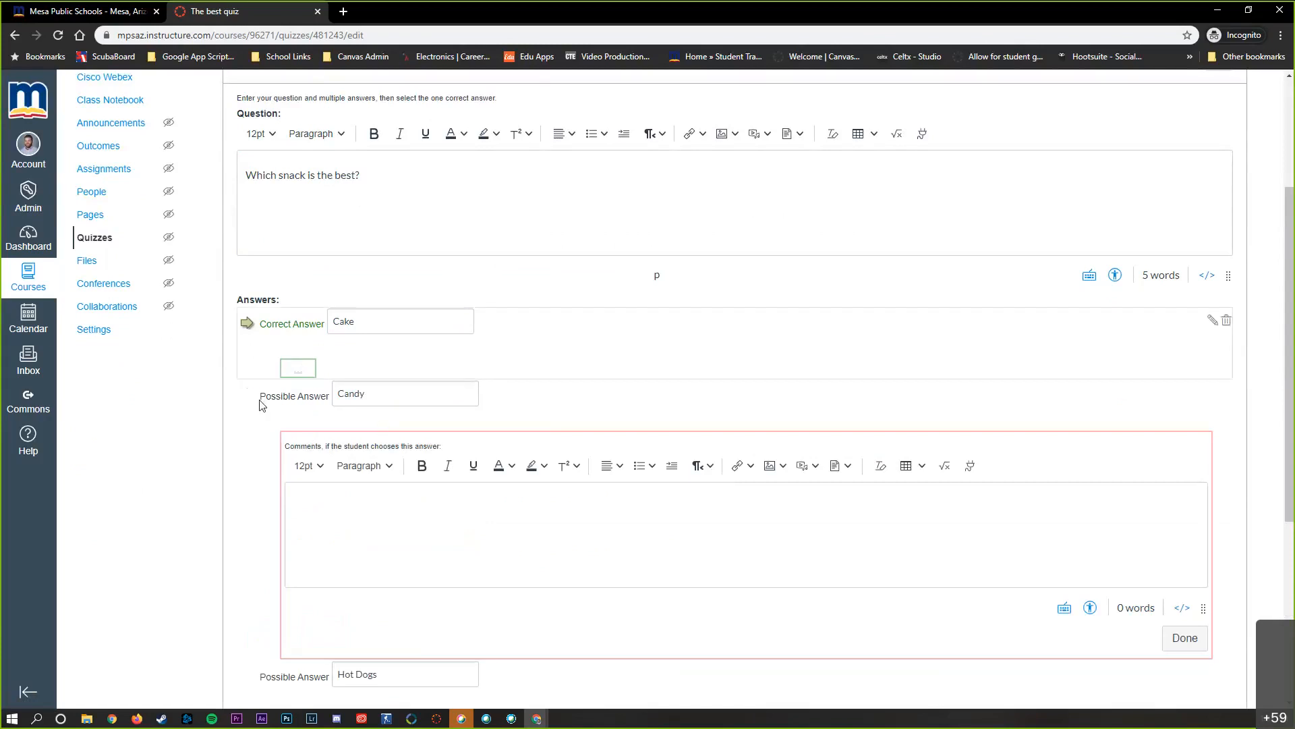
left_click(410, 502)
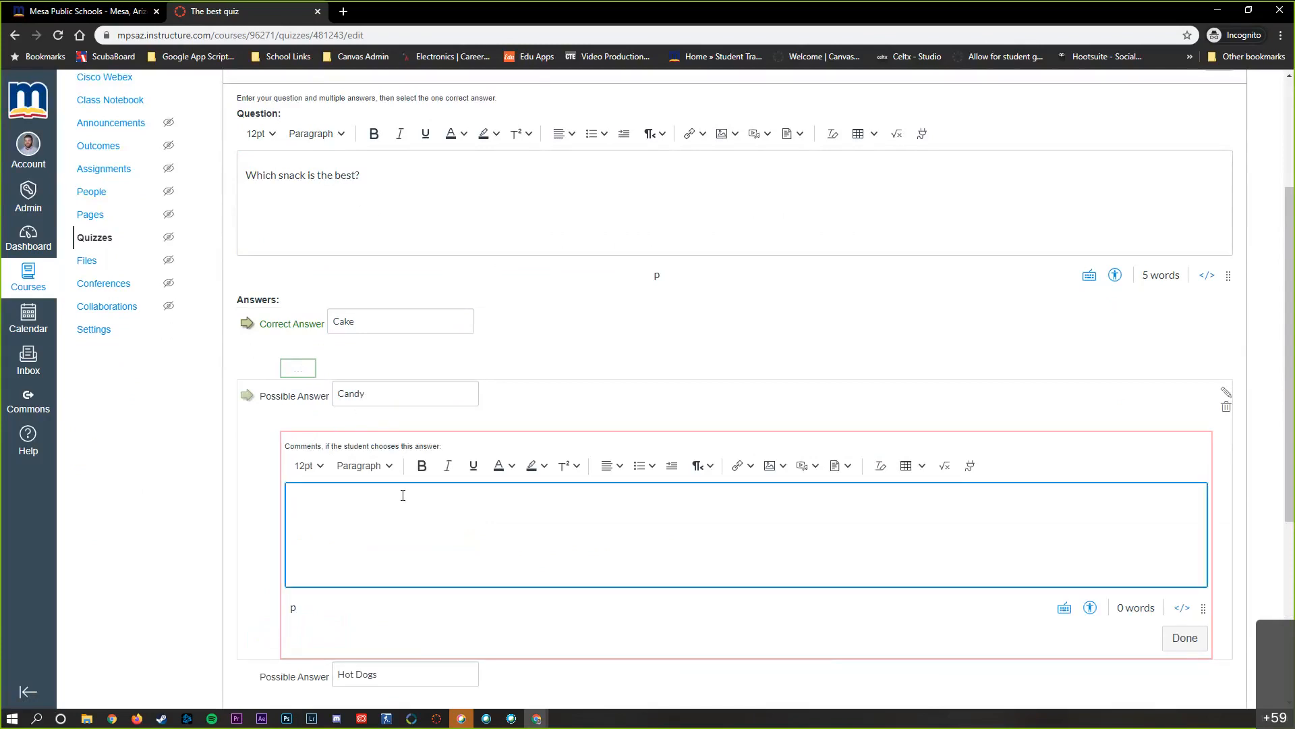
type("No Im sorry.")
left_click(547, 352)
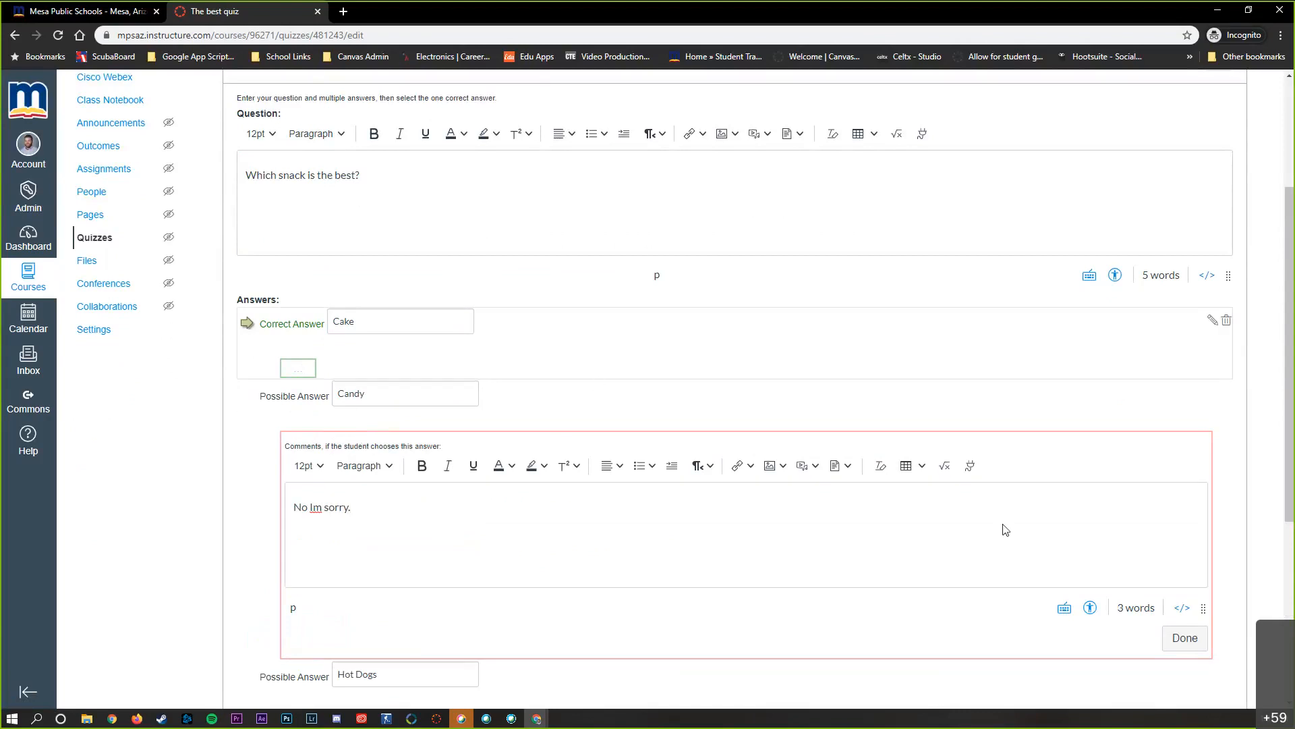
left_click(1185, 637)
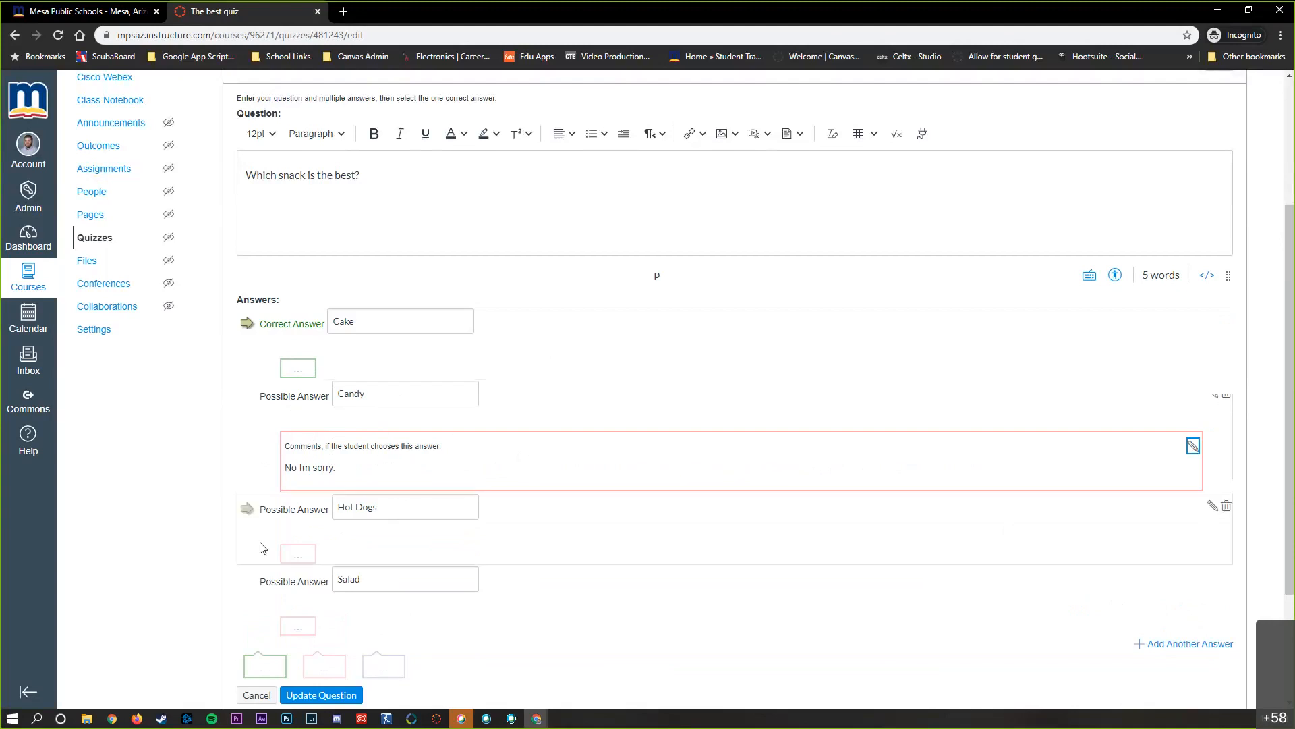
Mark Salad as the correct answer instead of Cake and save question Q 1
left_click(246, 584)
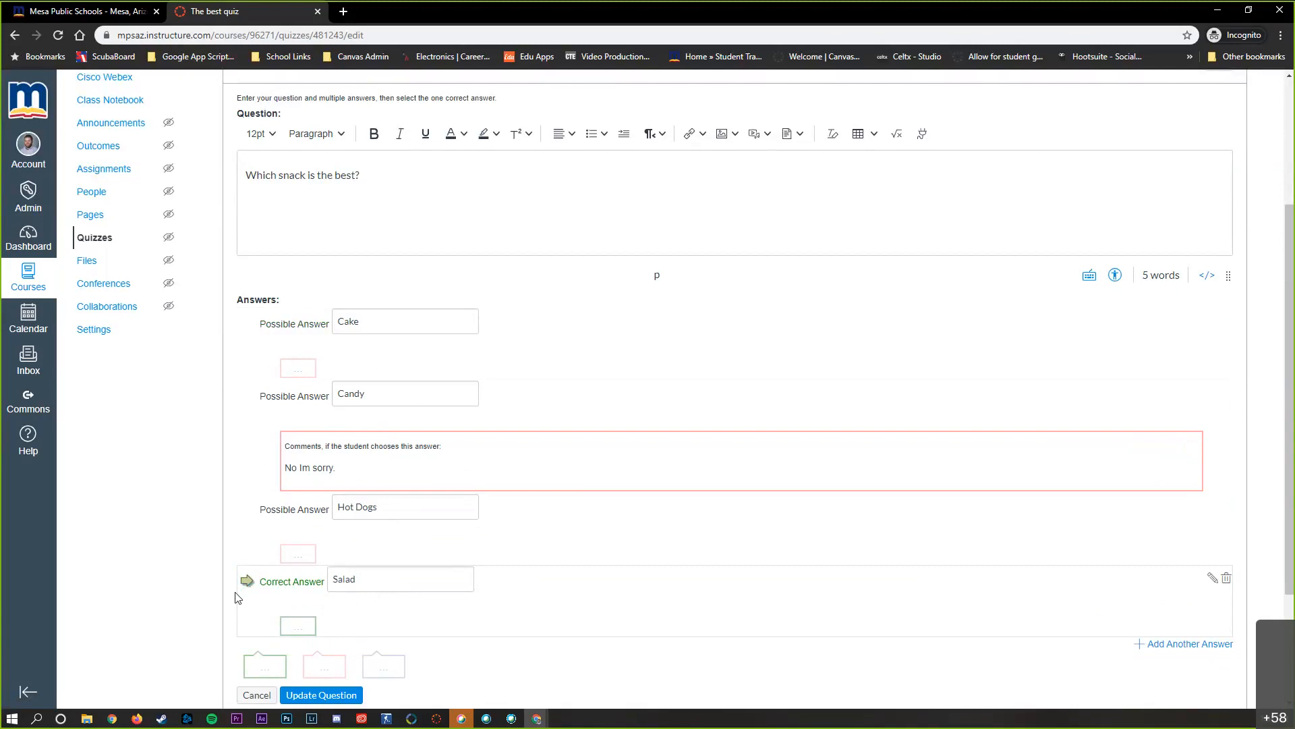
scroll(217, 578, "down", 1)
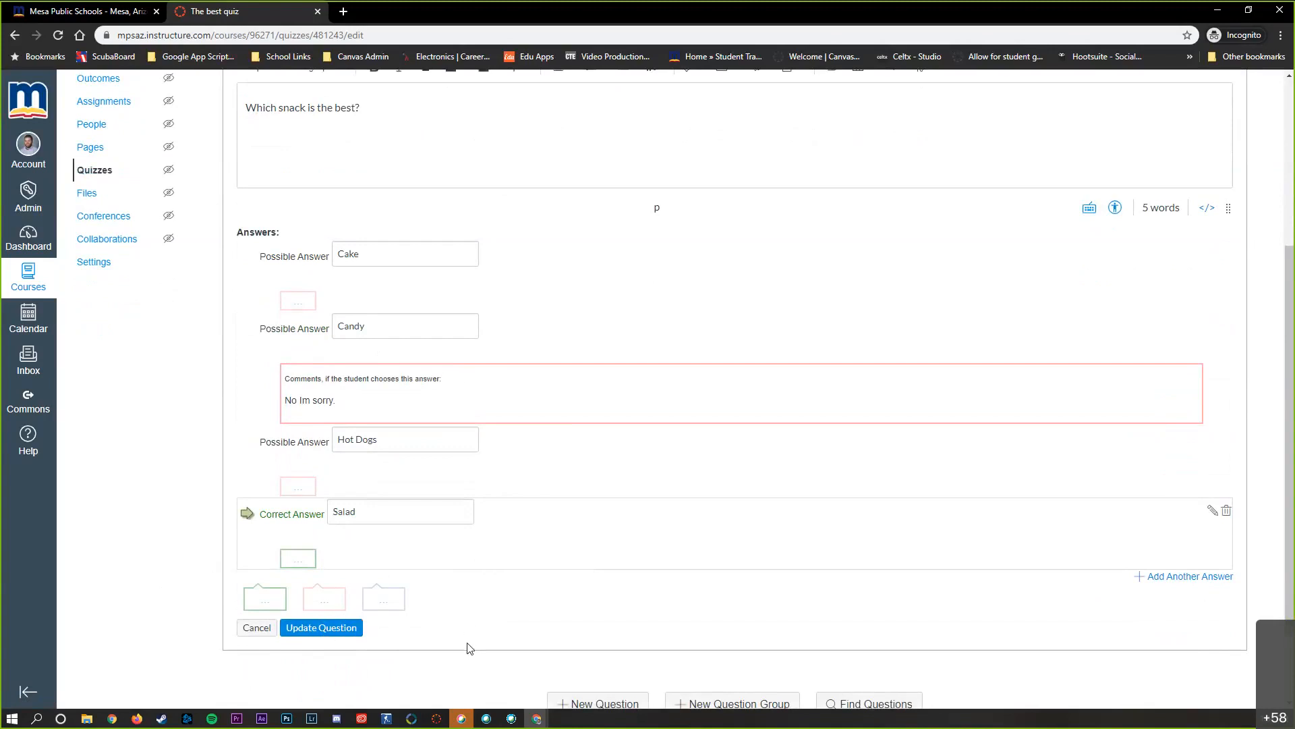
left_click(330, 629)
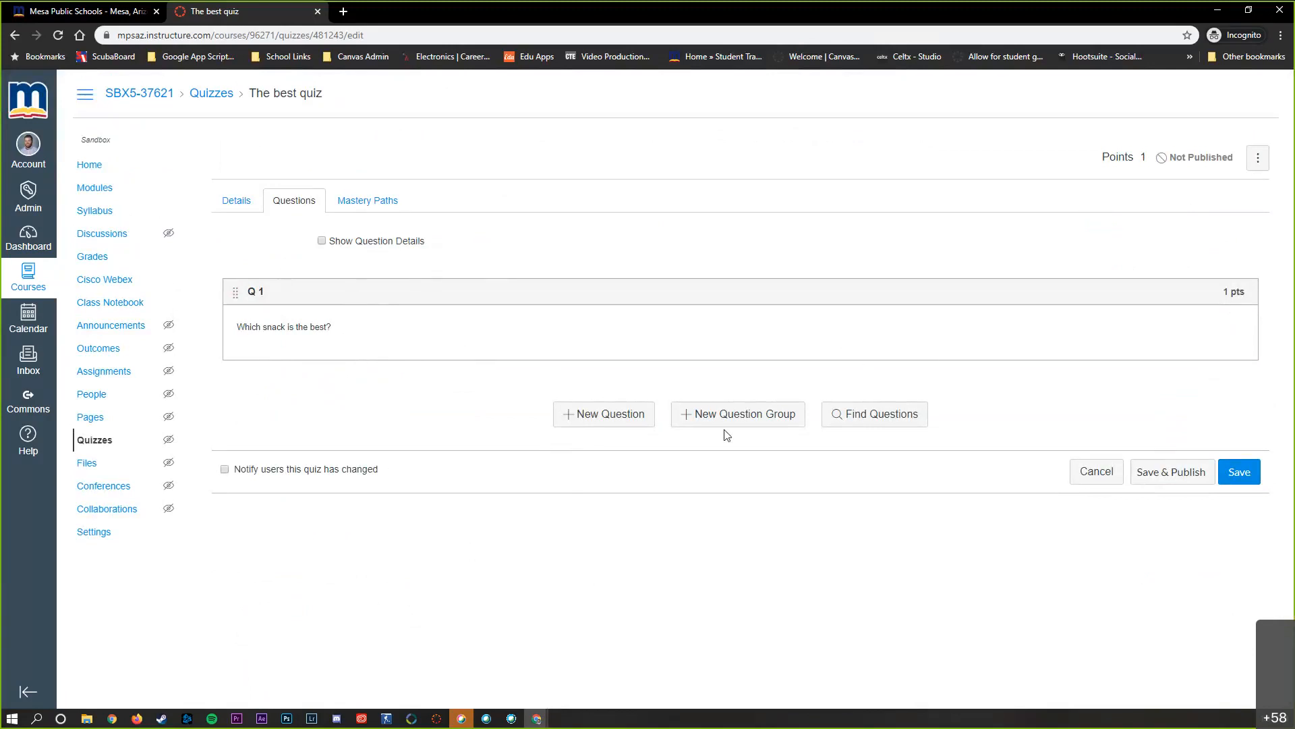
Set the multiple-choice question Q 1 to 2 points and update the question
left_click(678, 355)
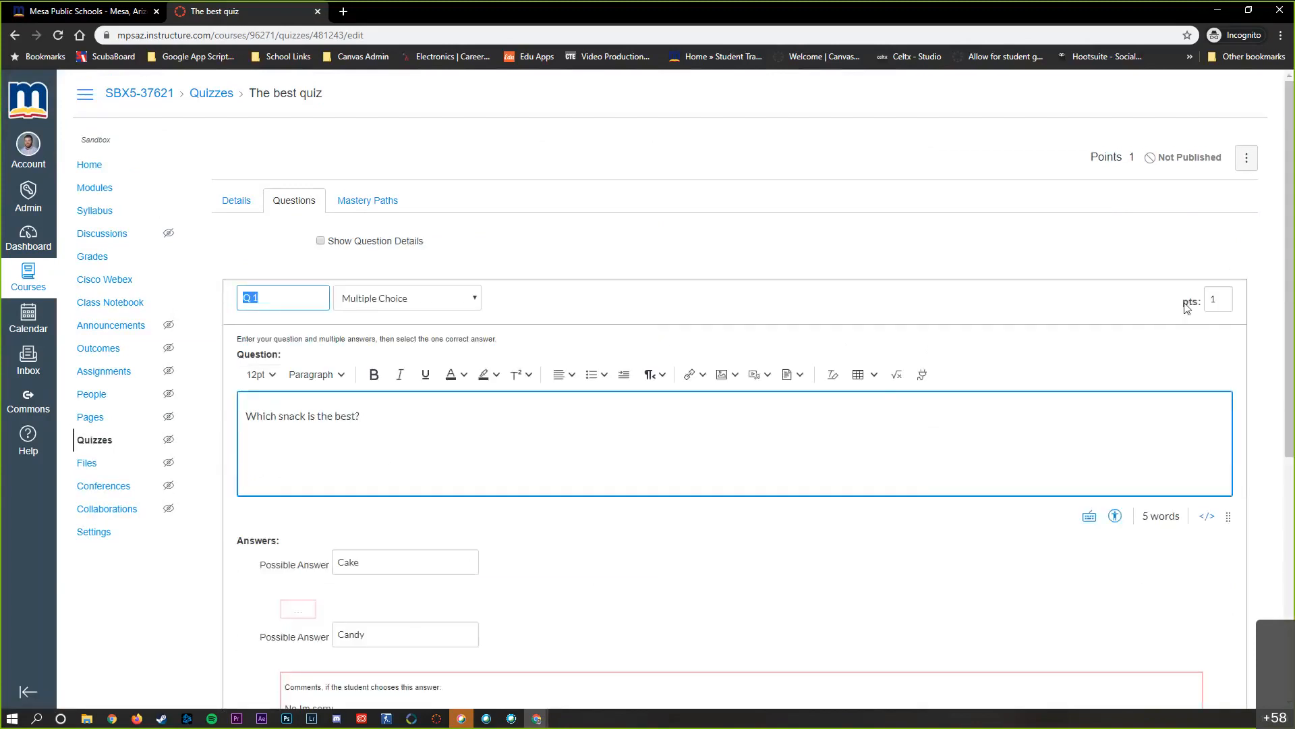
left_click(1229, 298)
scroll(831, 232, "down", 1)
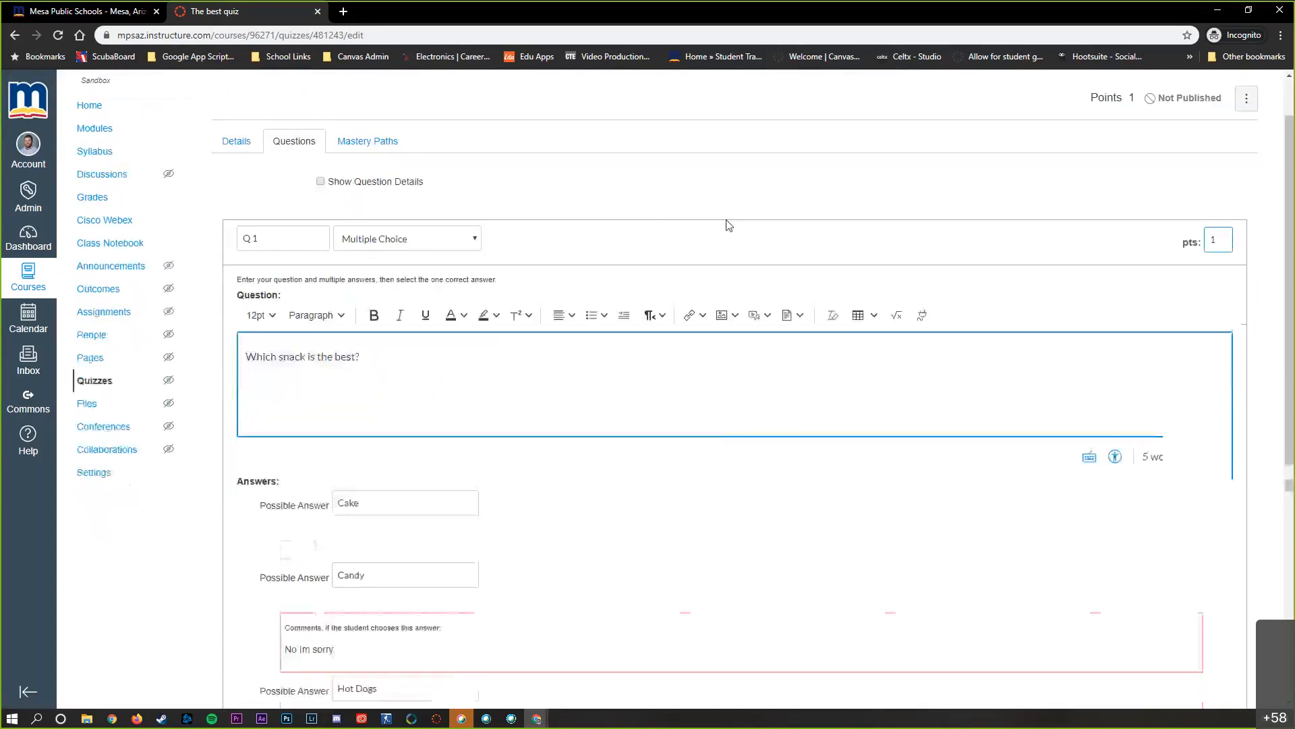
left_click(287, 233)
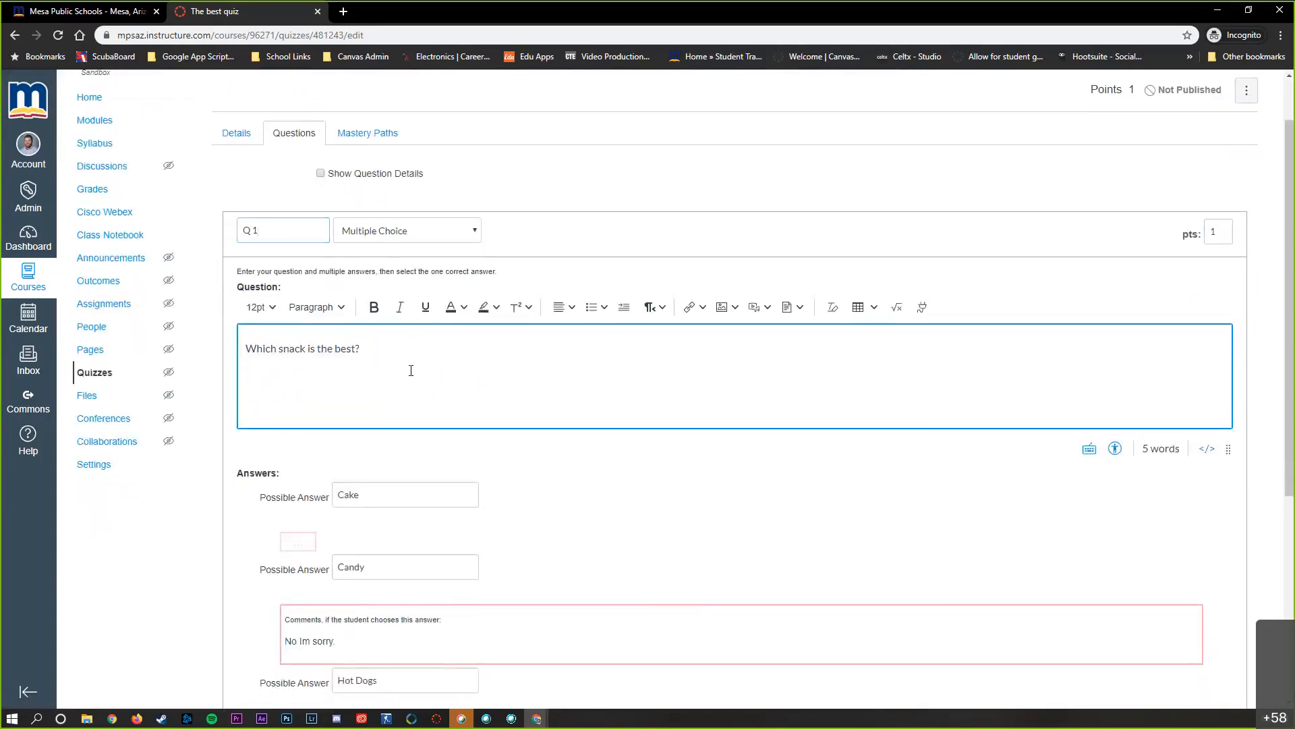
double_click(1213, 233)
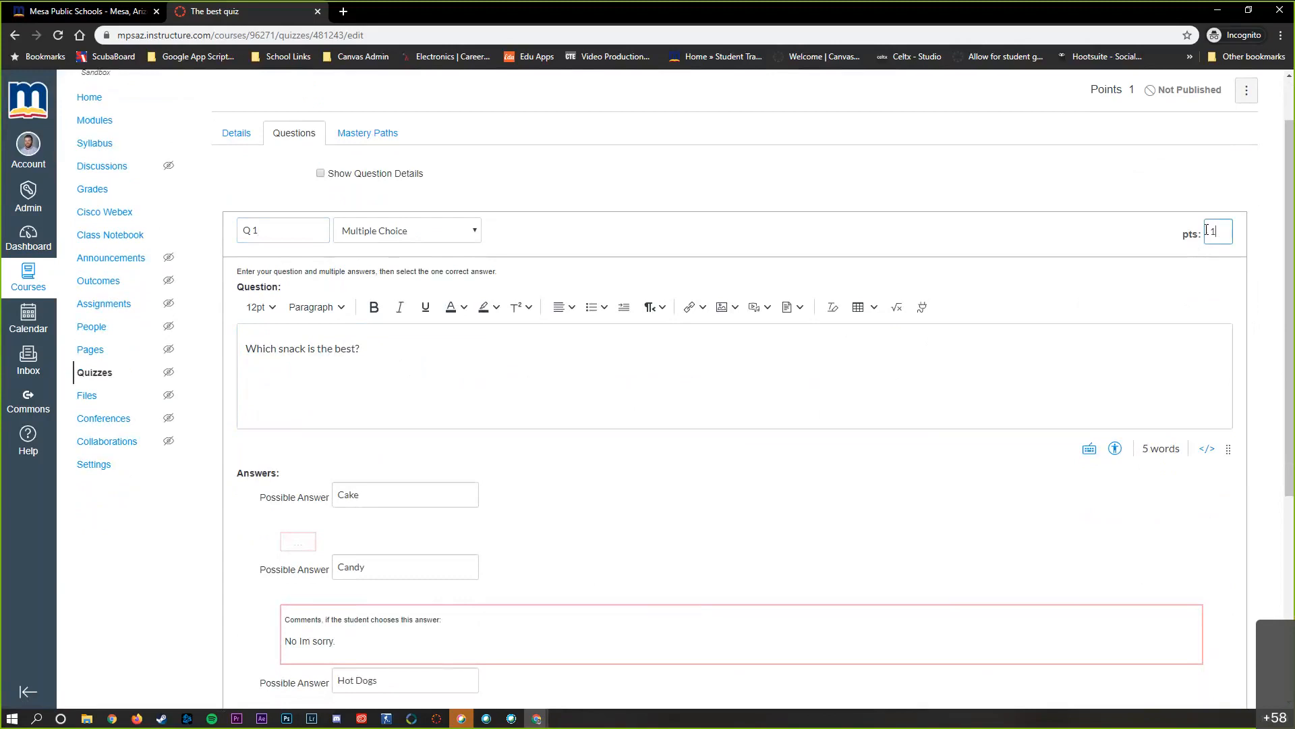
type("2")
left_click(981, 384)
scroll(931, 394, "down", 3)
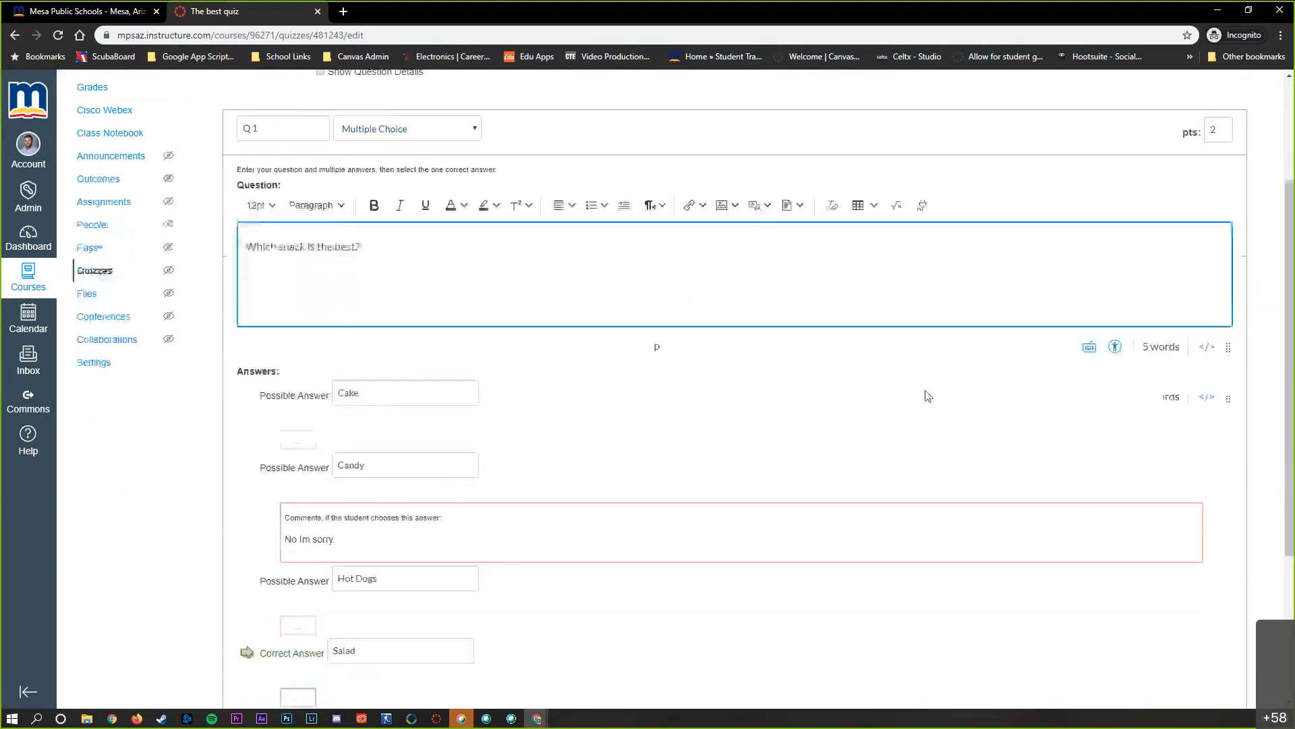
scroll(376, 494, "down", 1)
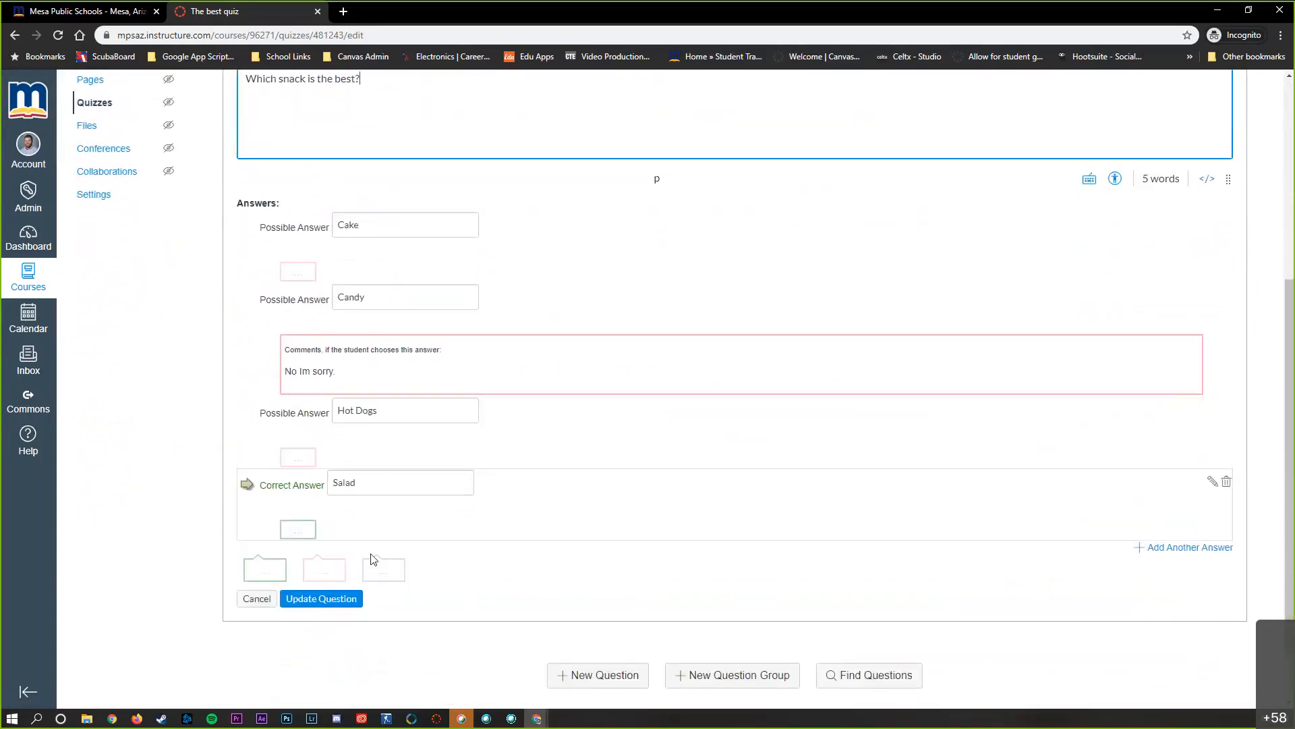
left_click(346, 609)
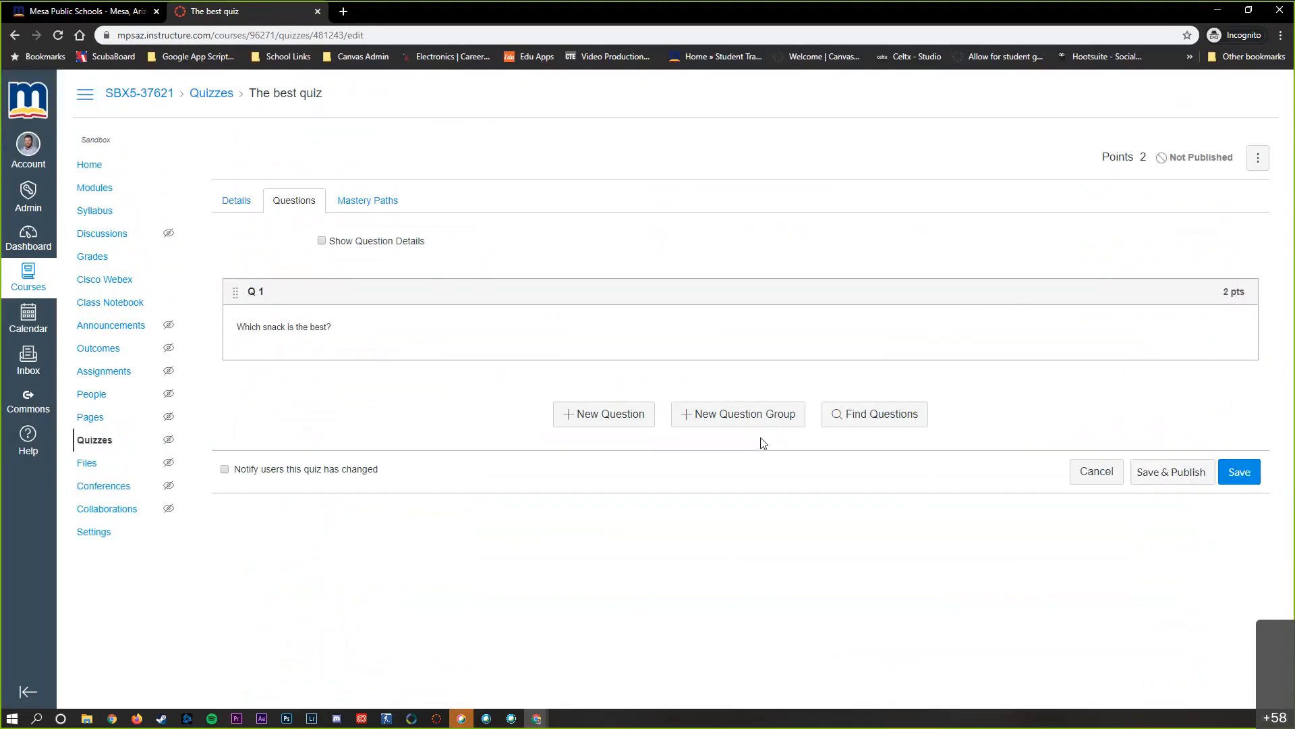
Create a question group named Group 1 that picks 5 questions at 1 point per question
left_click(707, 421)
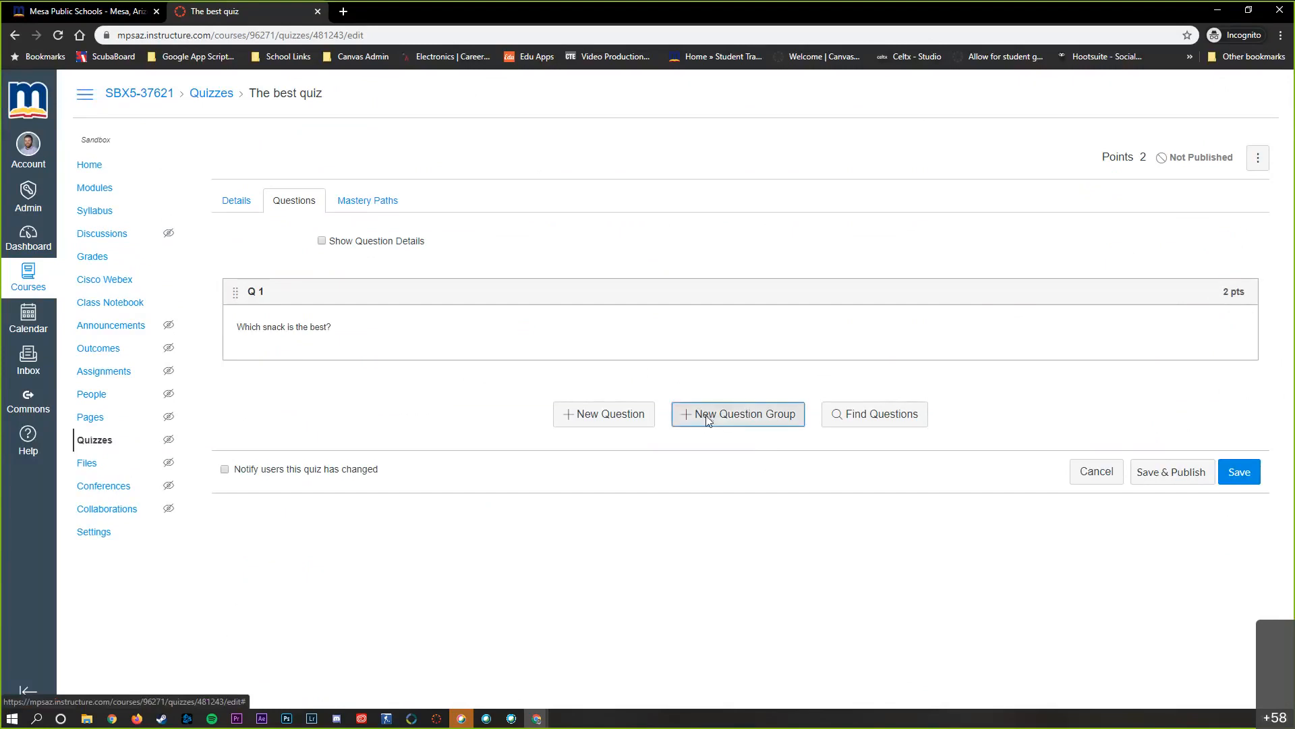
left_click(295, 399)
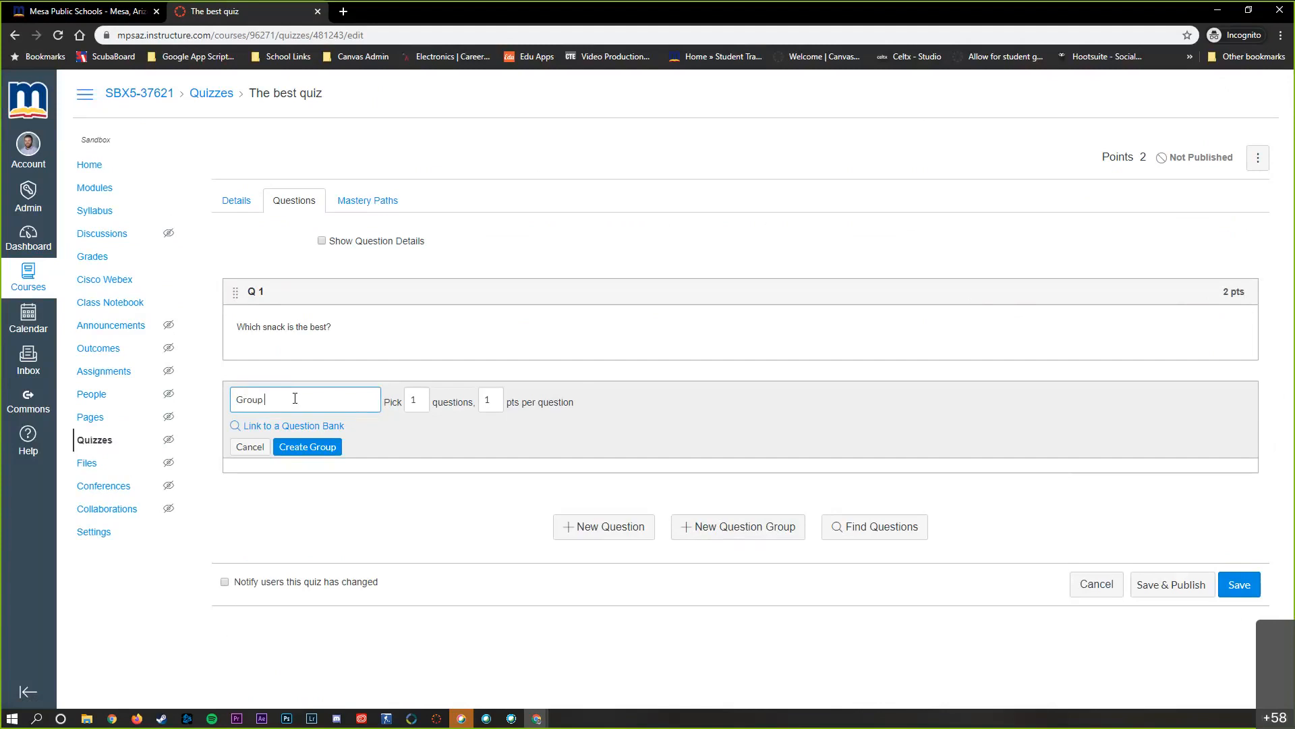
left_click(416, 400)
double_click(489, 398)
double_click(415, 402)
type("5")
left_click(327, 449)
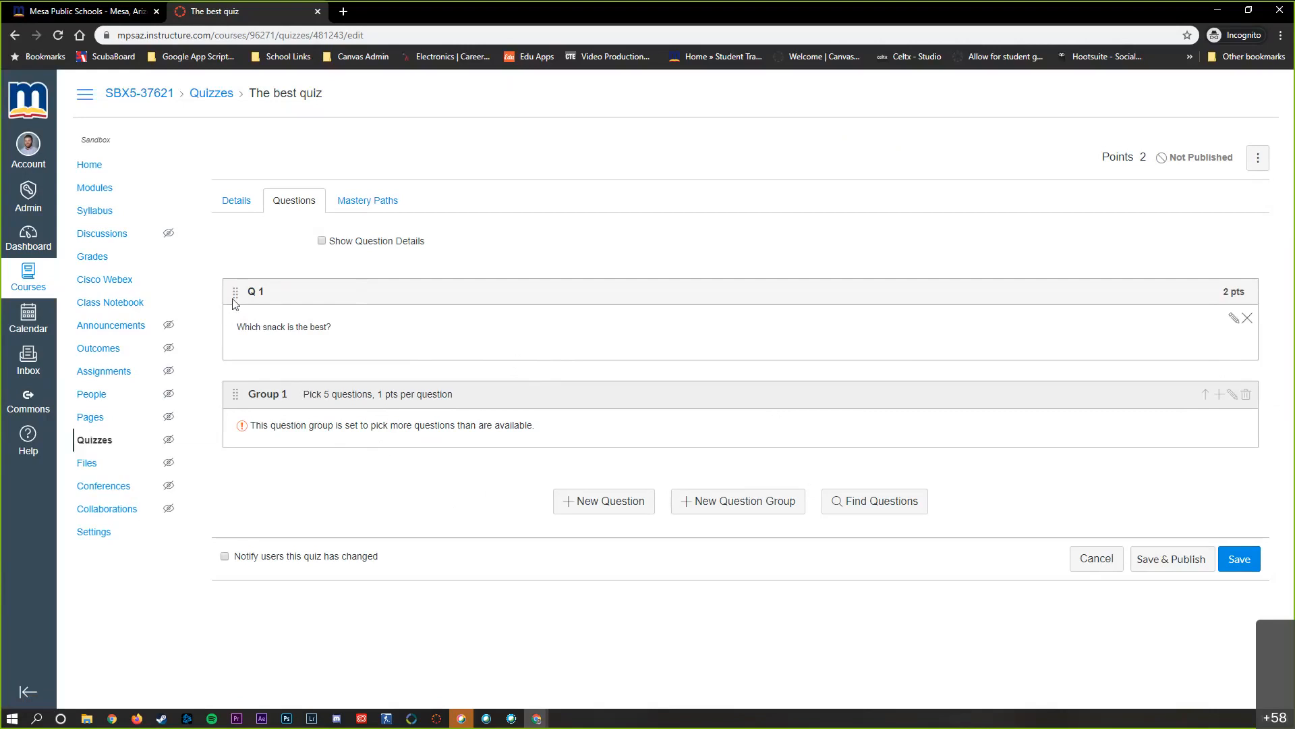
Move question Q 1 into Group 1, and save and publish the quiz
left_click_drag(235, 297, 268, 413)
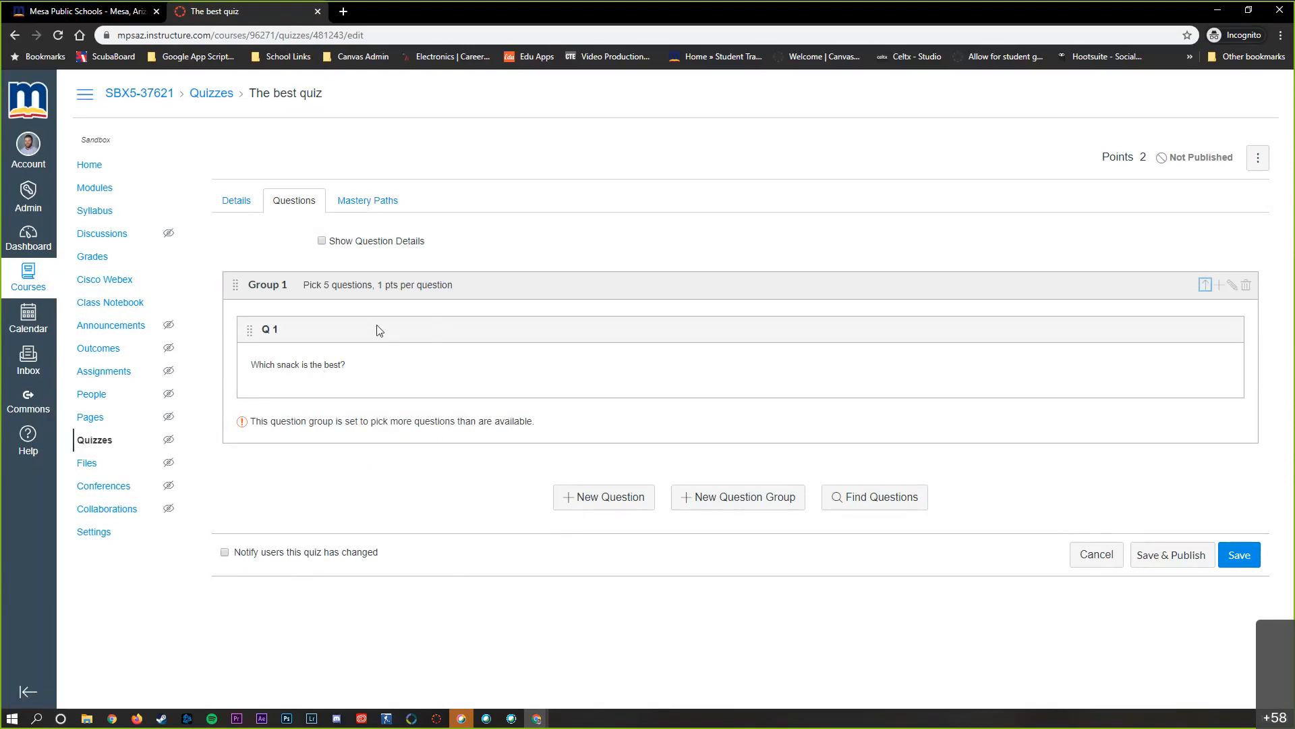
left_click_drag(308, 279, 390, 286)
left_click(340, 390)
left_click(1186, 562)
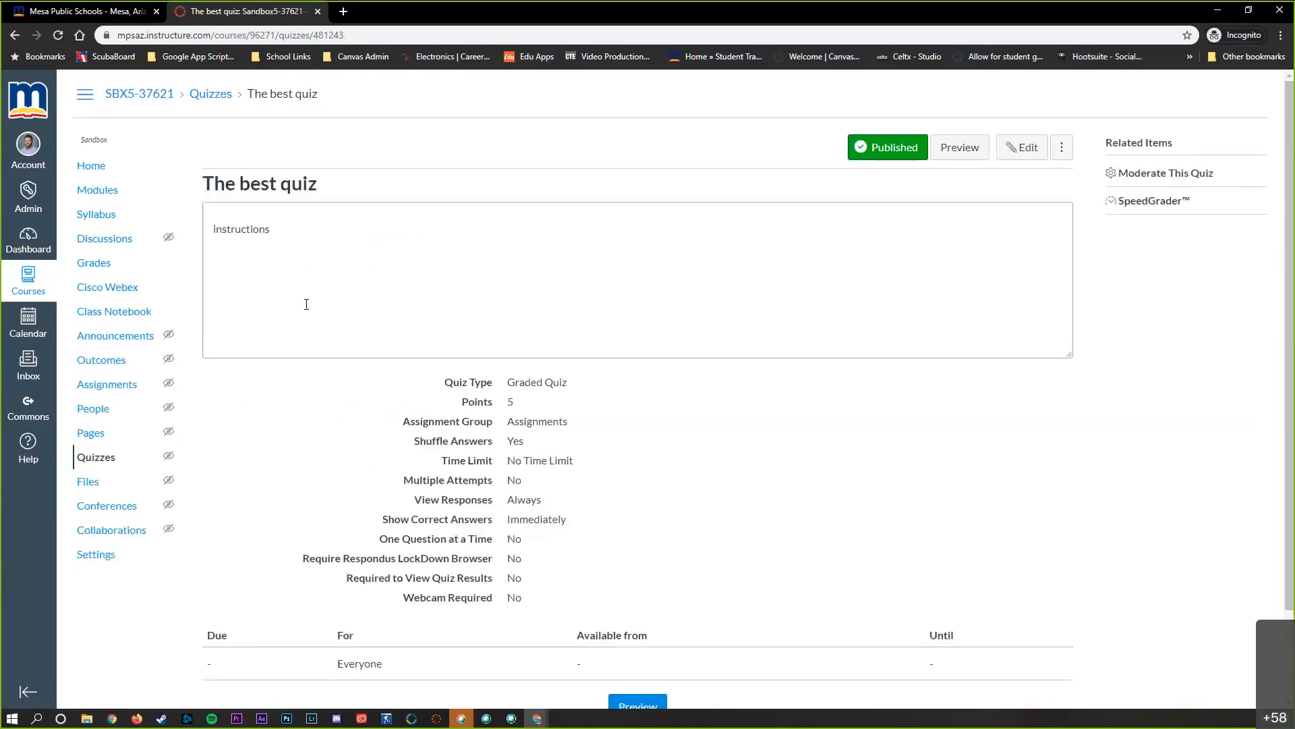
In the course modules, unpublish Unit 1 with its items and publish the whole module again
left_click(111, 191)
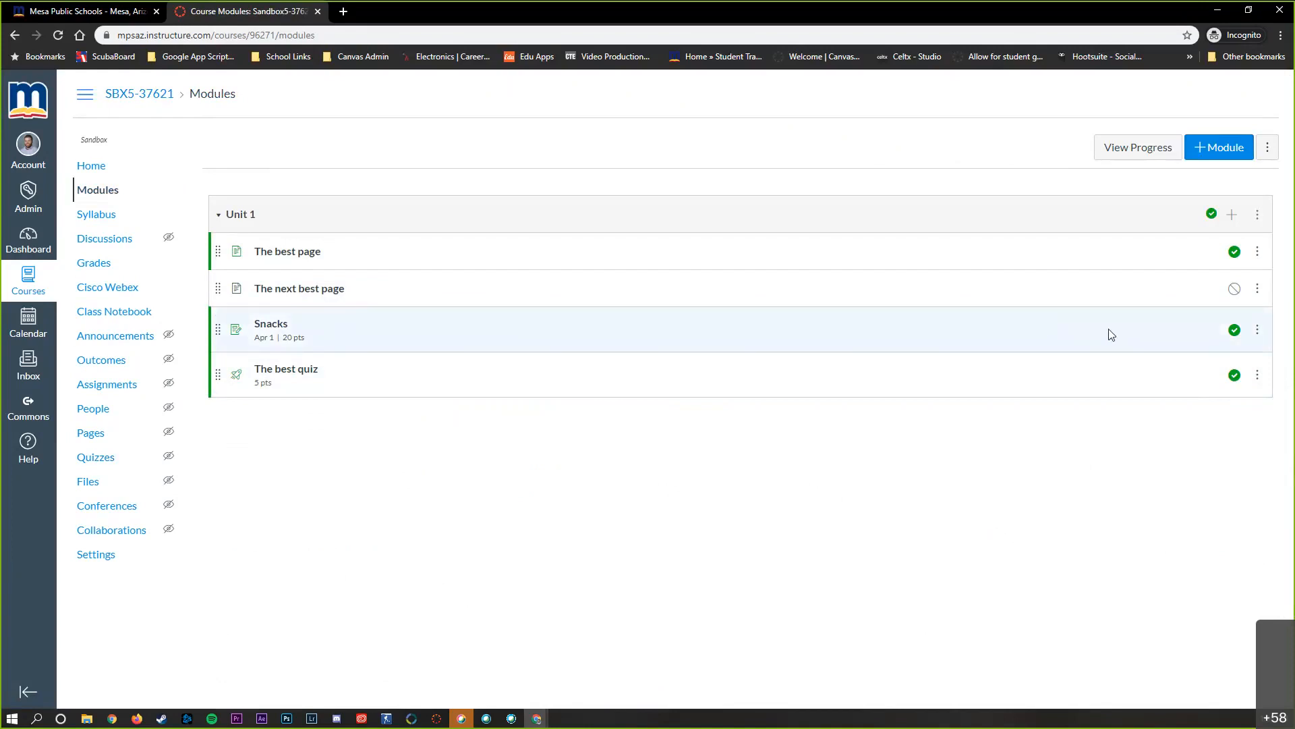
left_click(1211, 214)
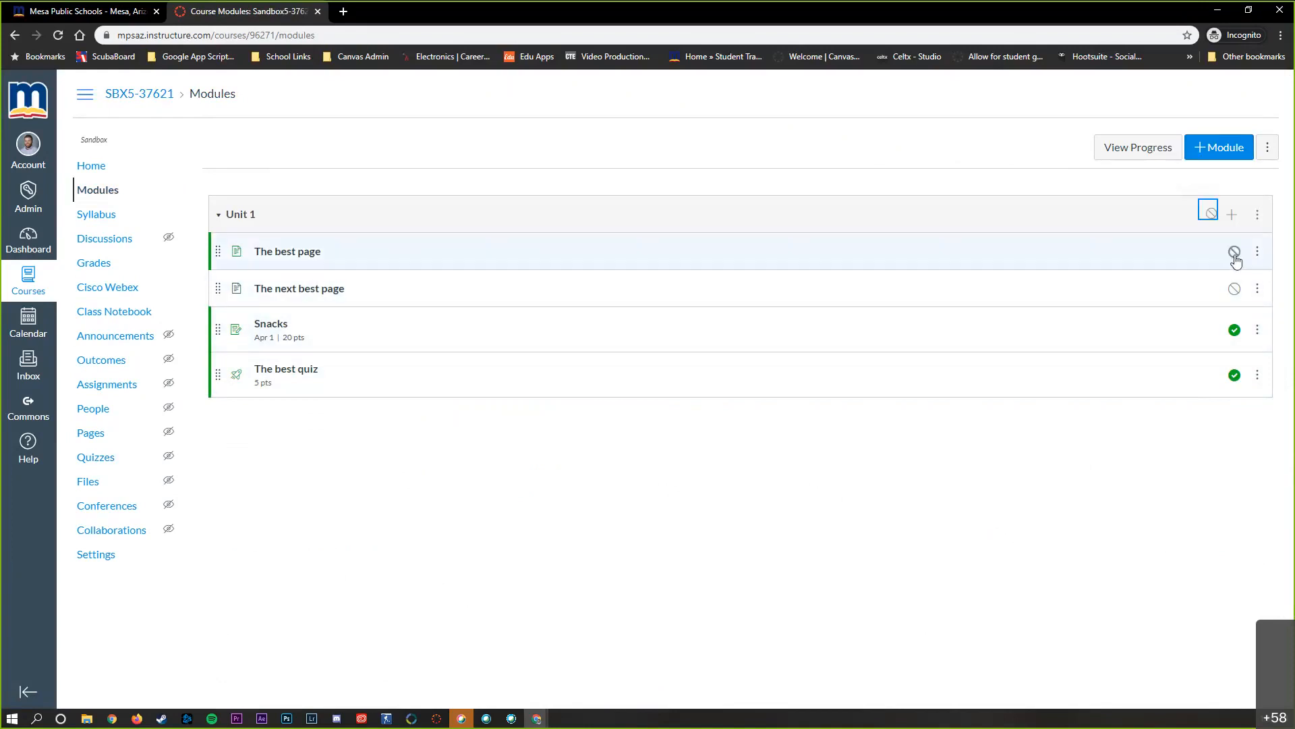
left_click(1234, 375)
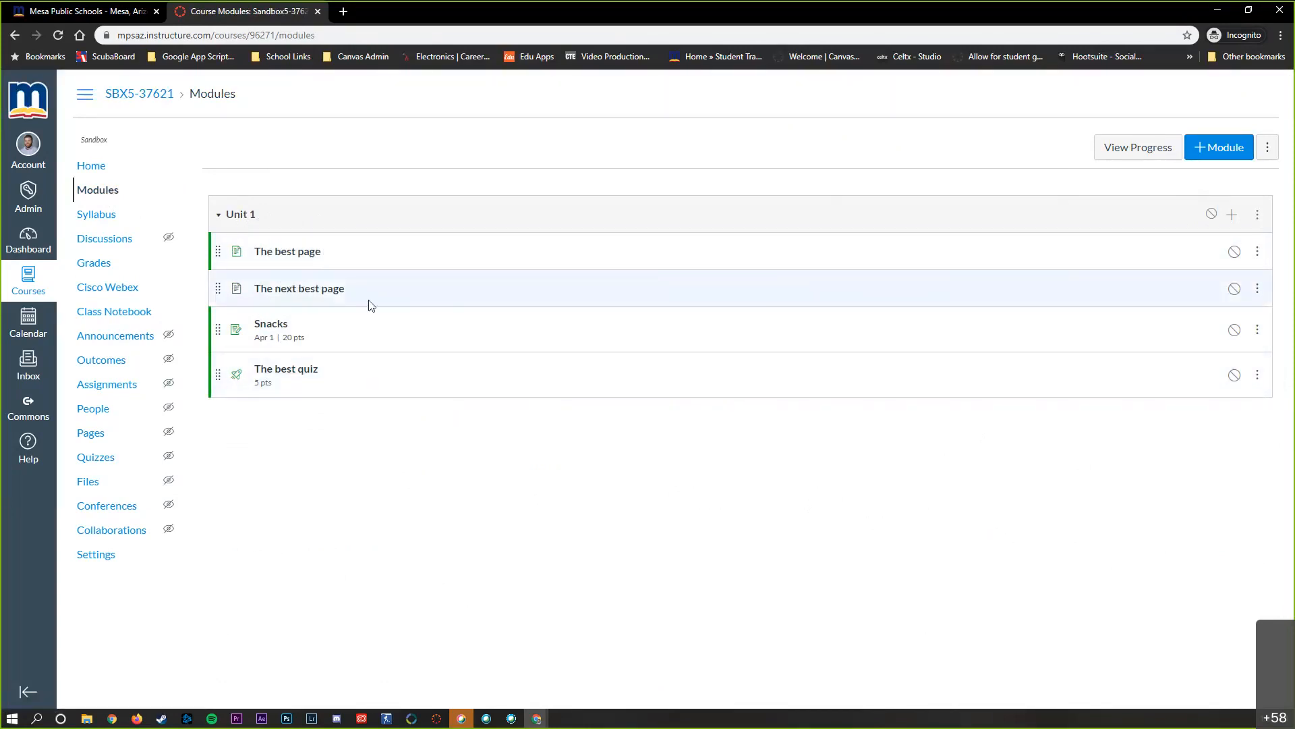
left_click(1212, 214)
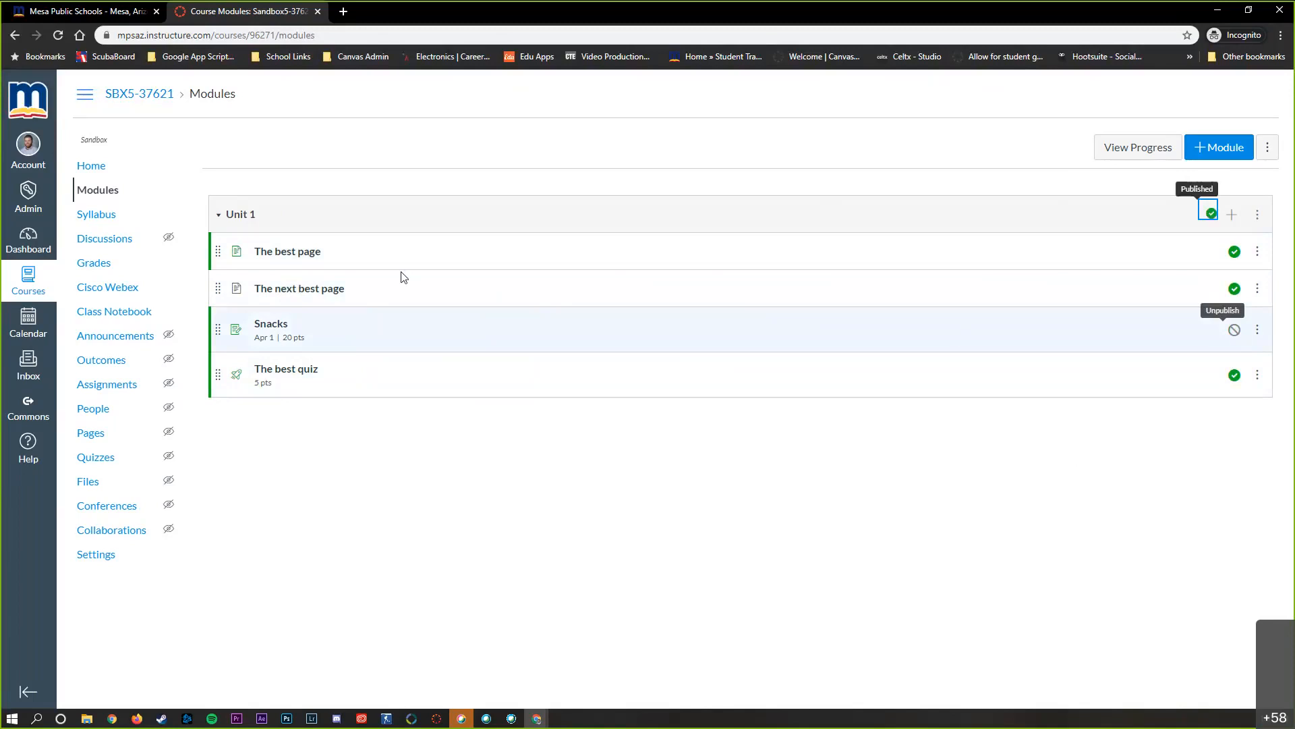
Publish the sandbox course from its home page
left_click(110, 165)
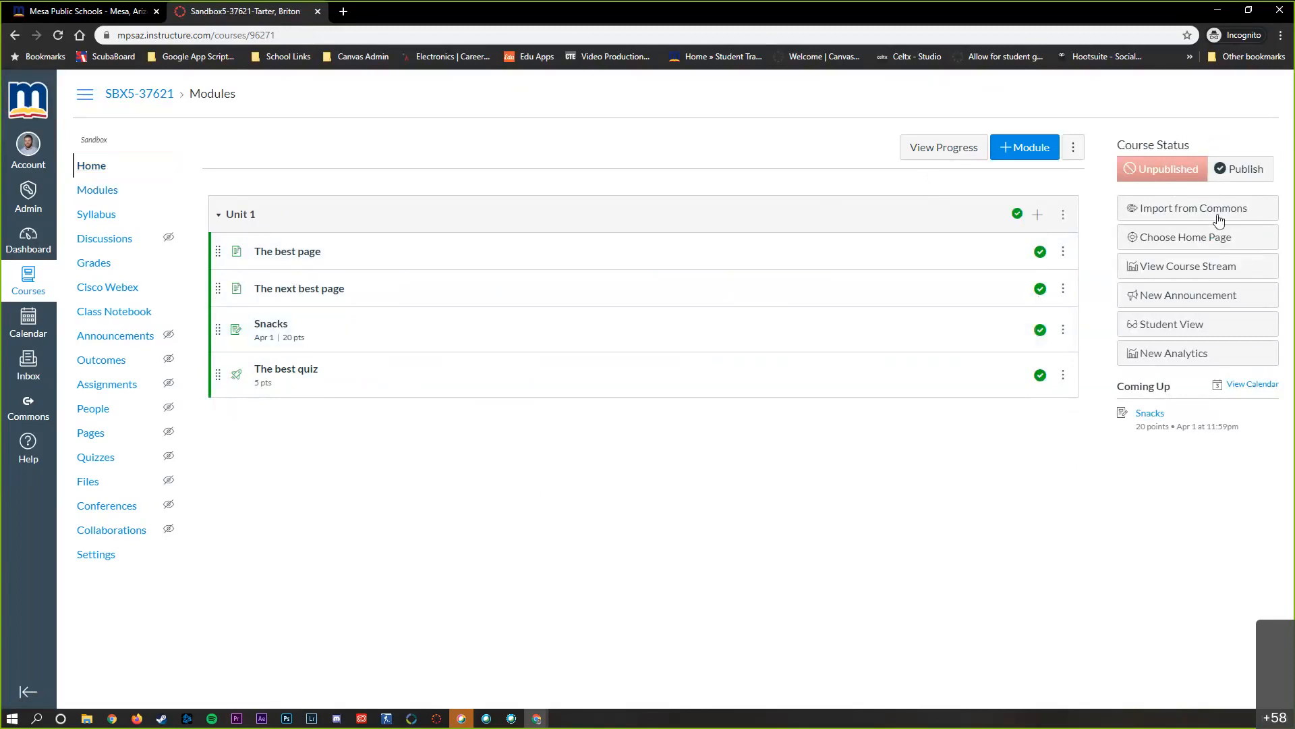
left_click(1231, 171)
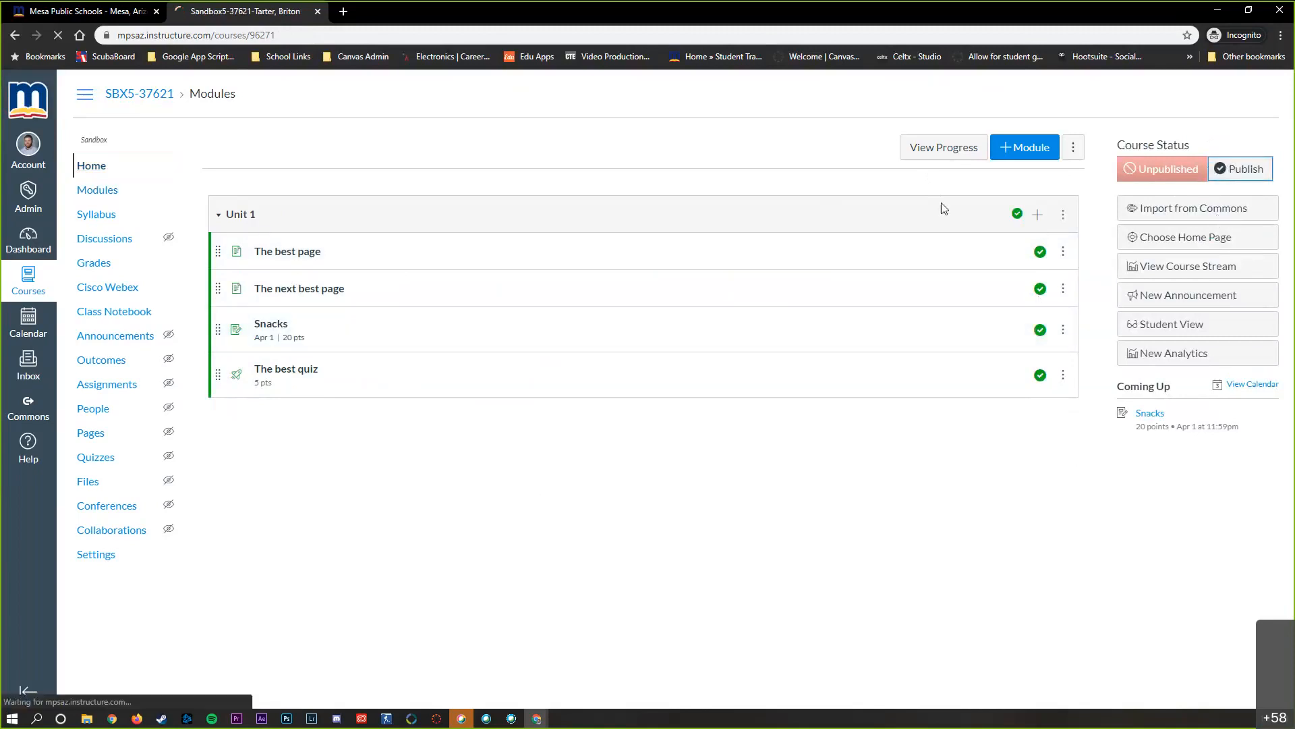